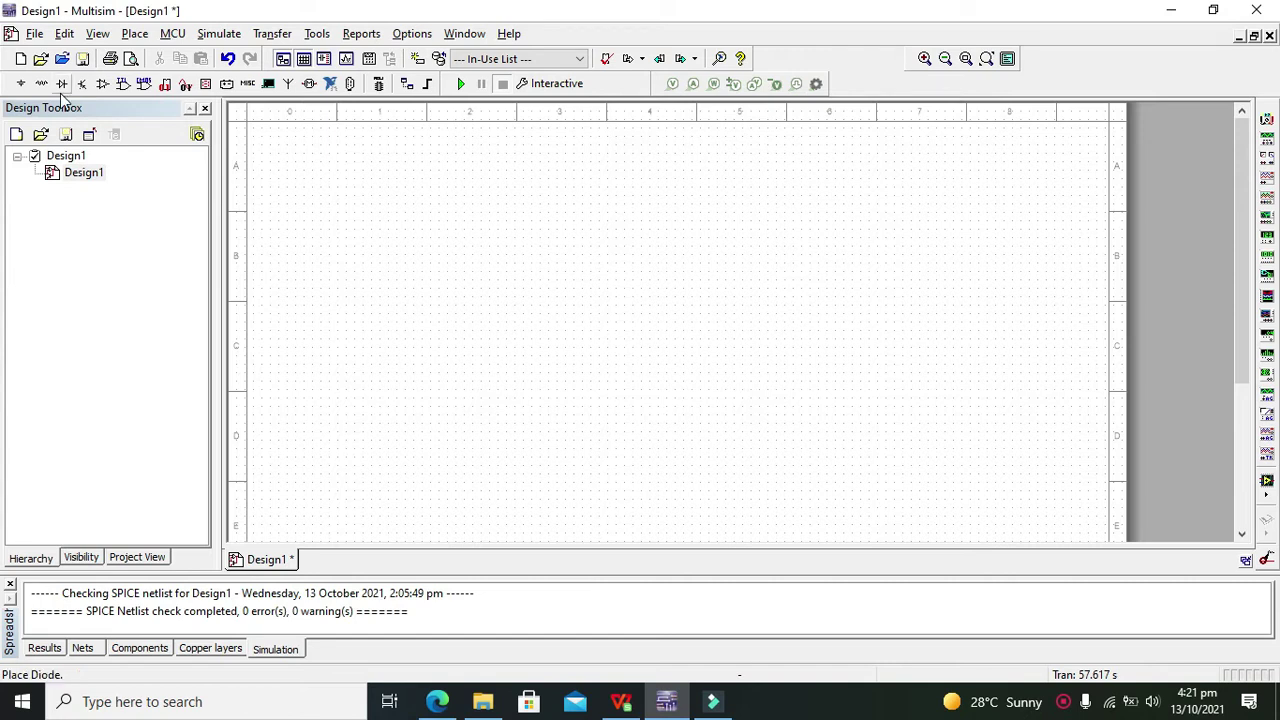
Search all component groups for the 2N3904 part number, then clear the unsuccessful search.
left_click(22, 88)
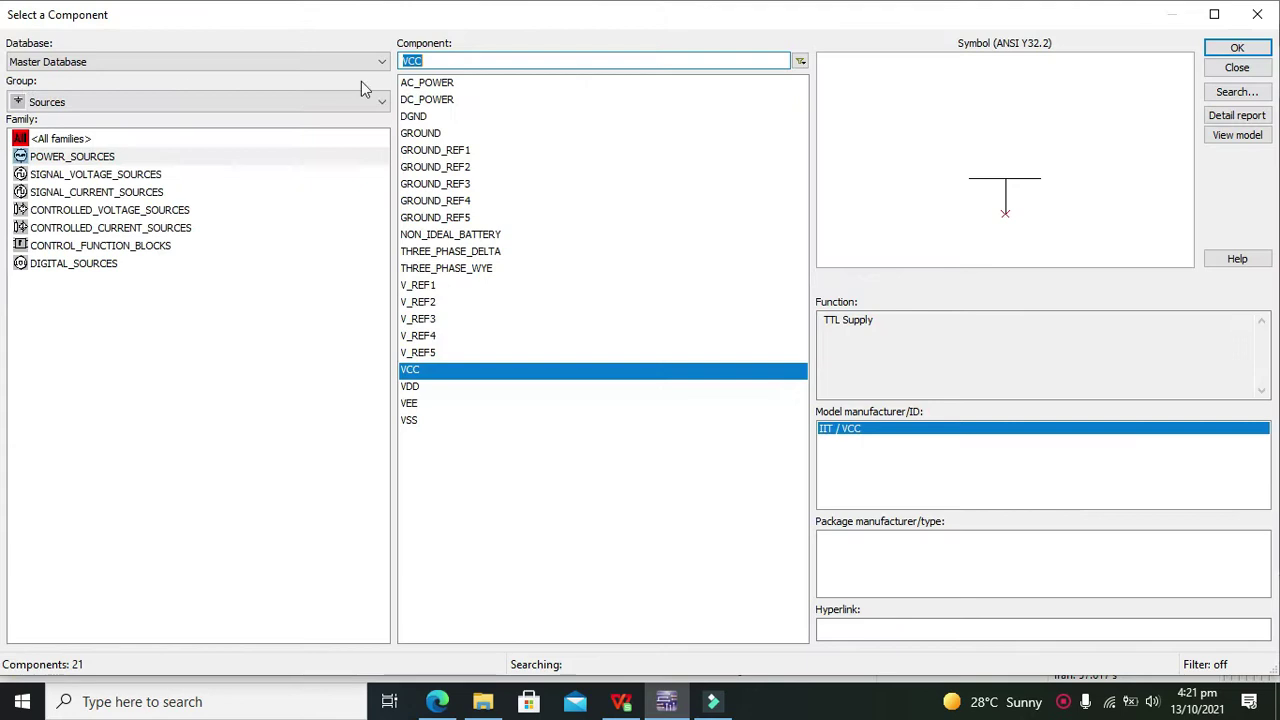
key("BackSpace")
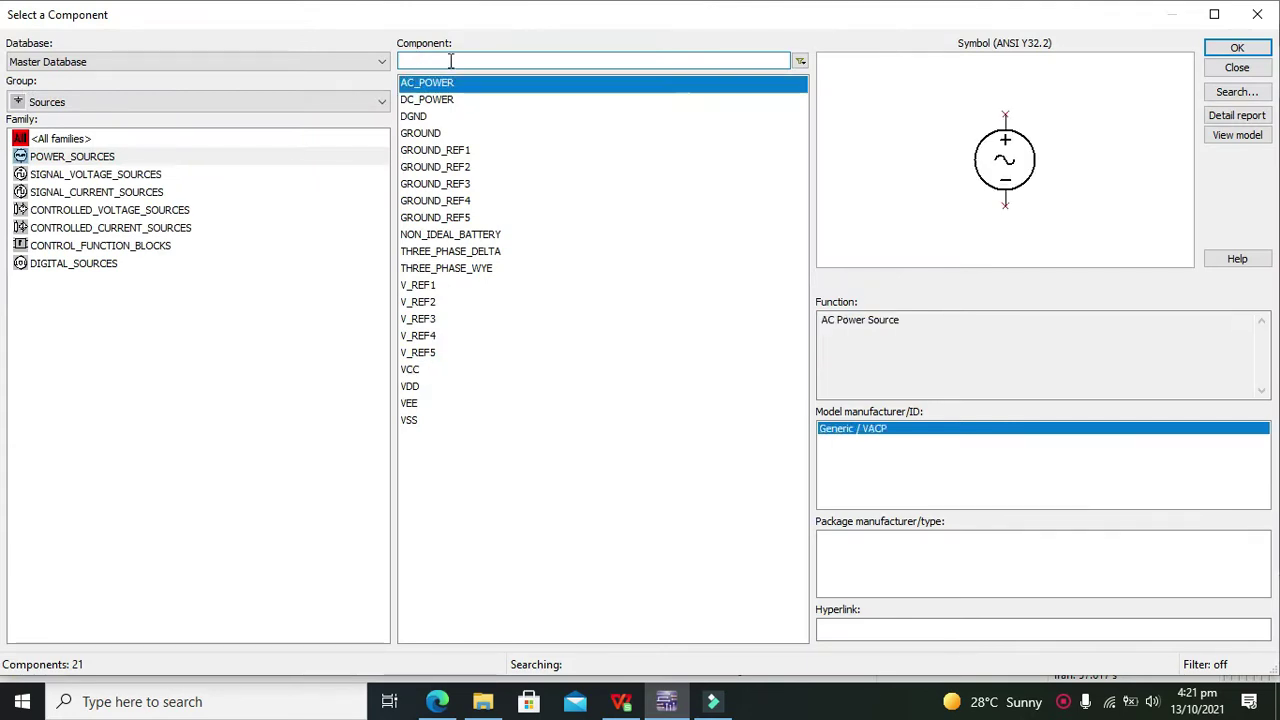
left_click(320, 101)
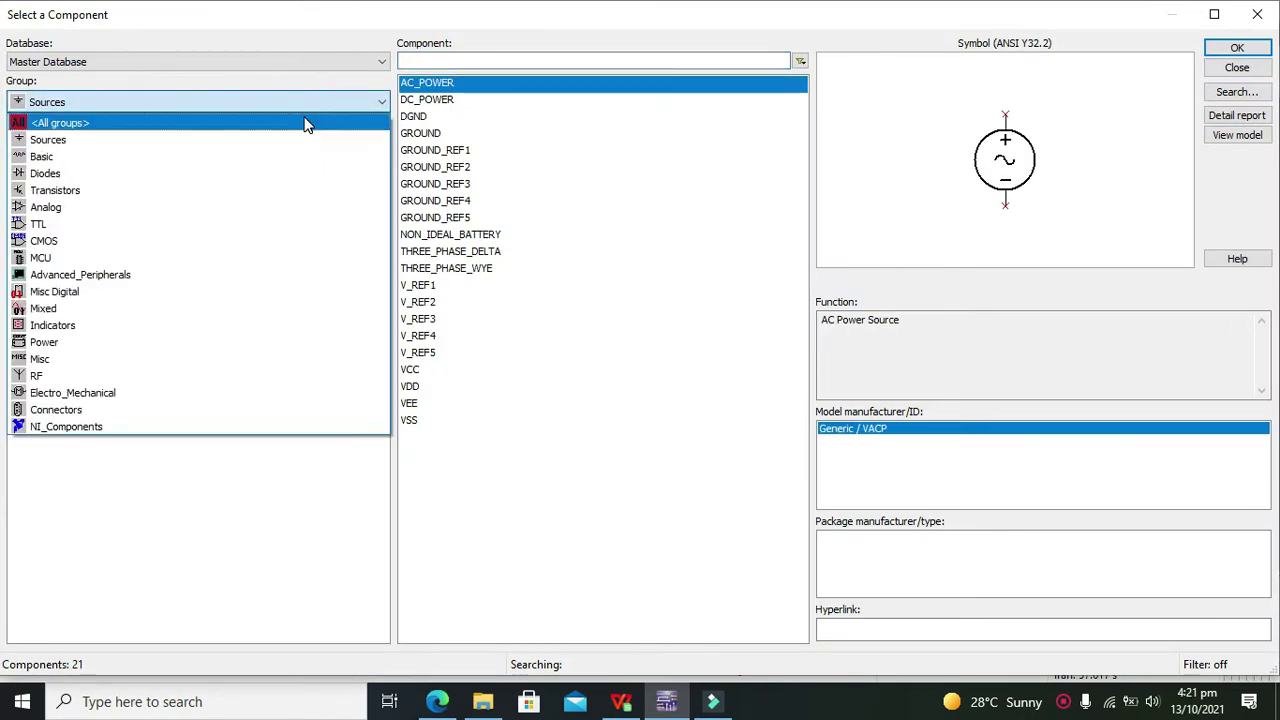
left_click(307, 118)
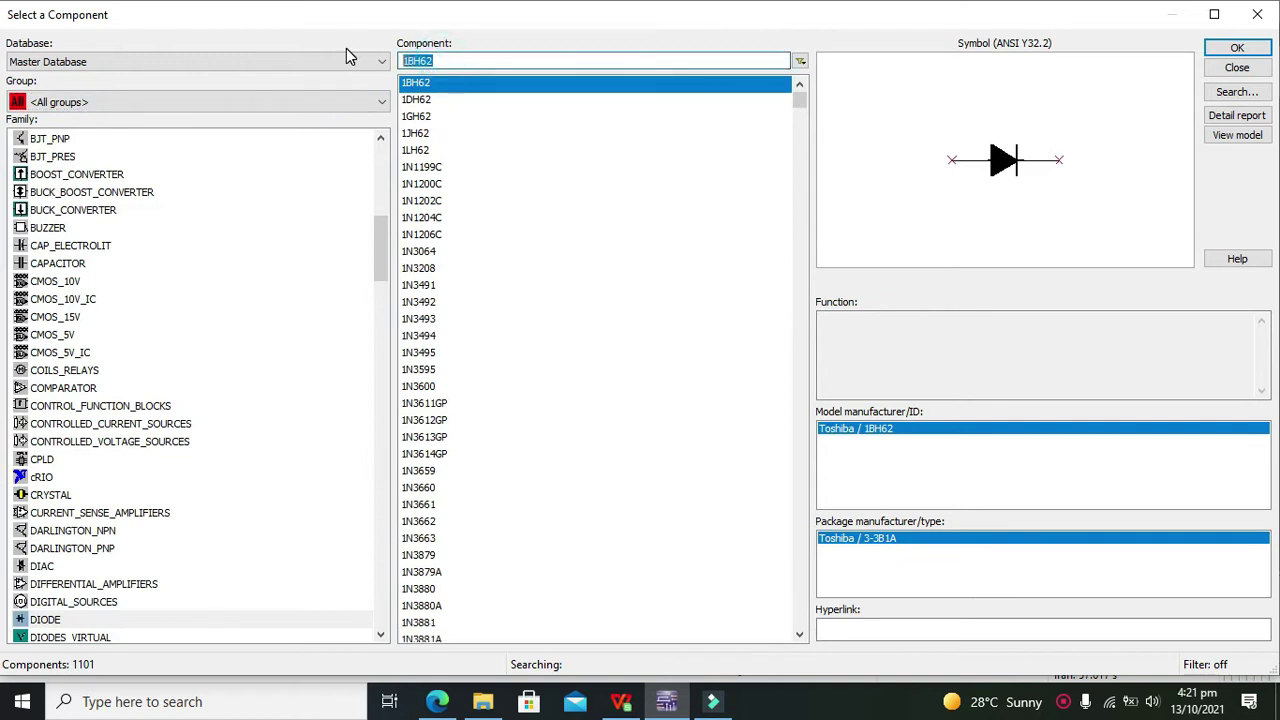
type("2n")
key("BackSpace")
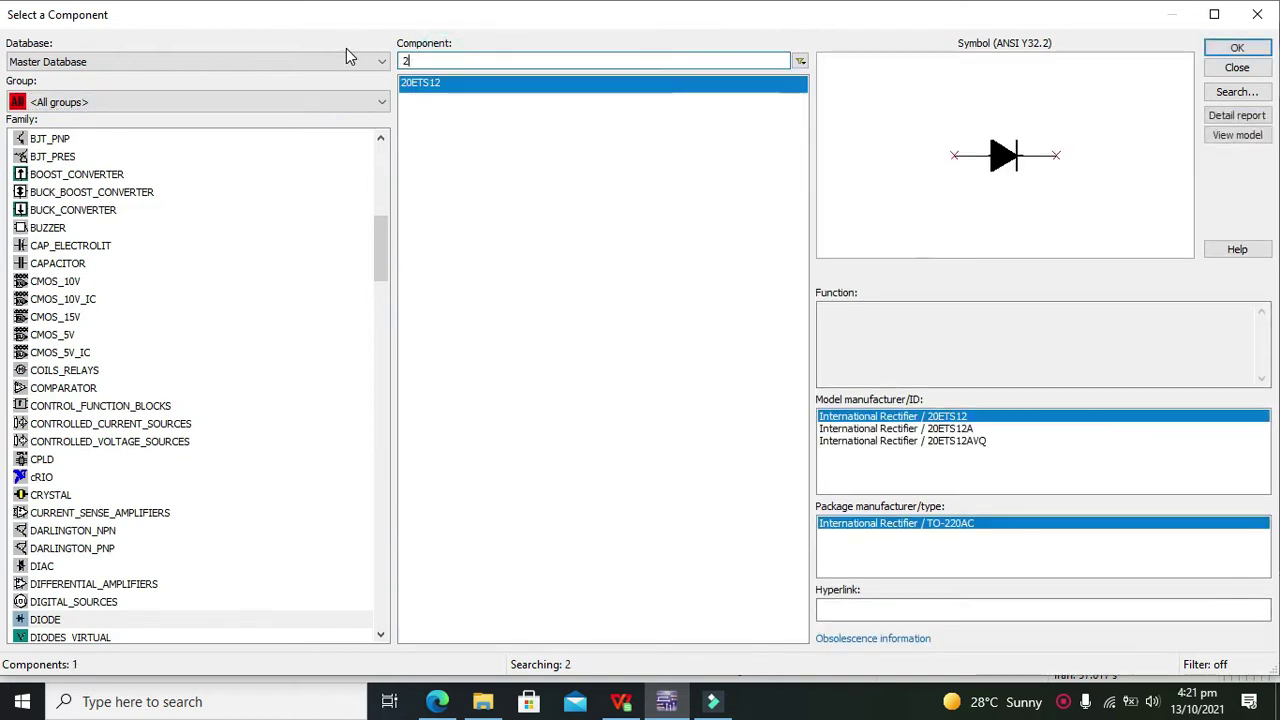
type("n390")
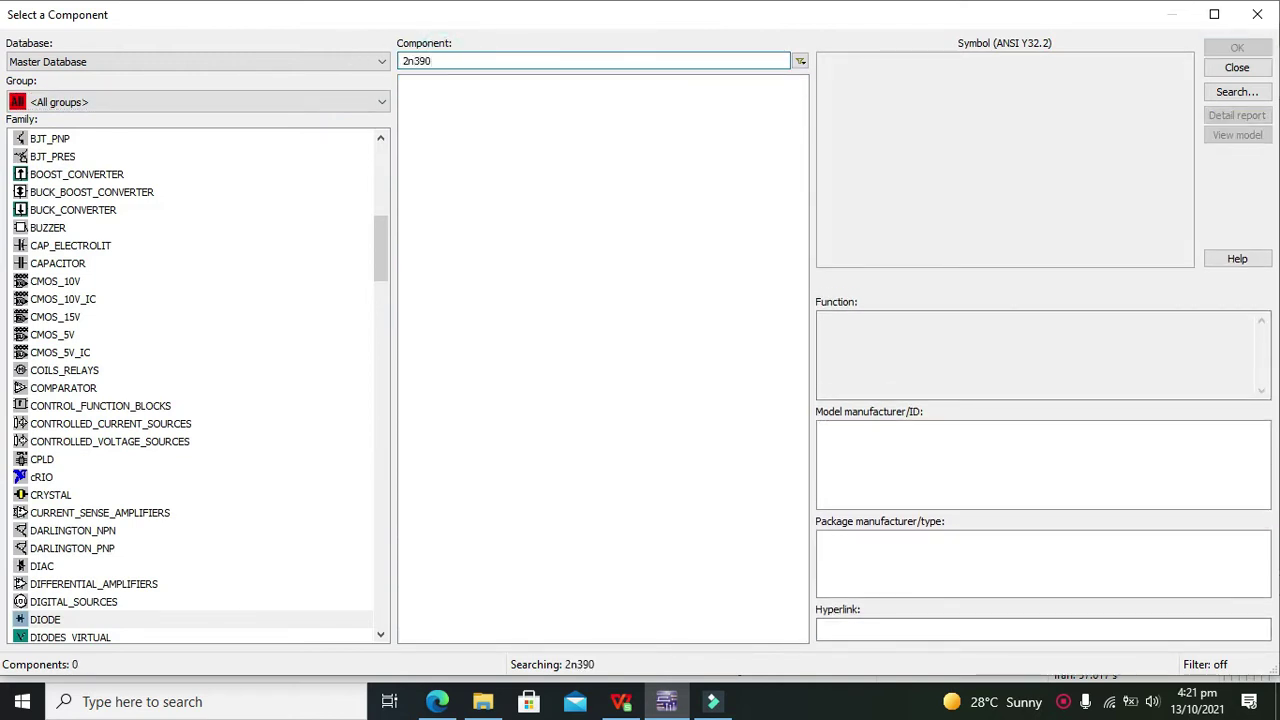
type("4")
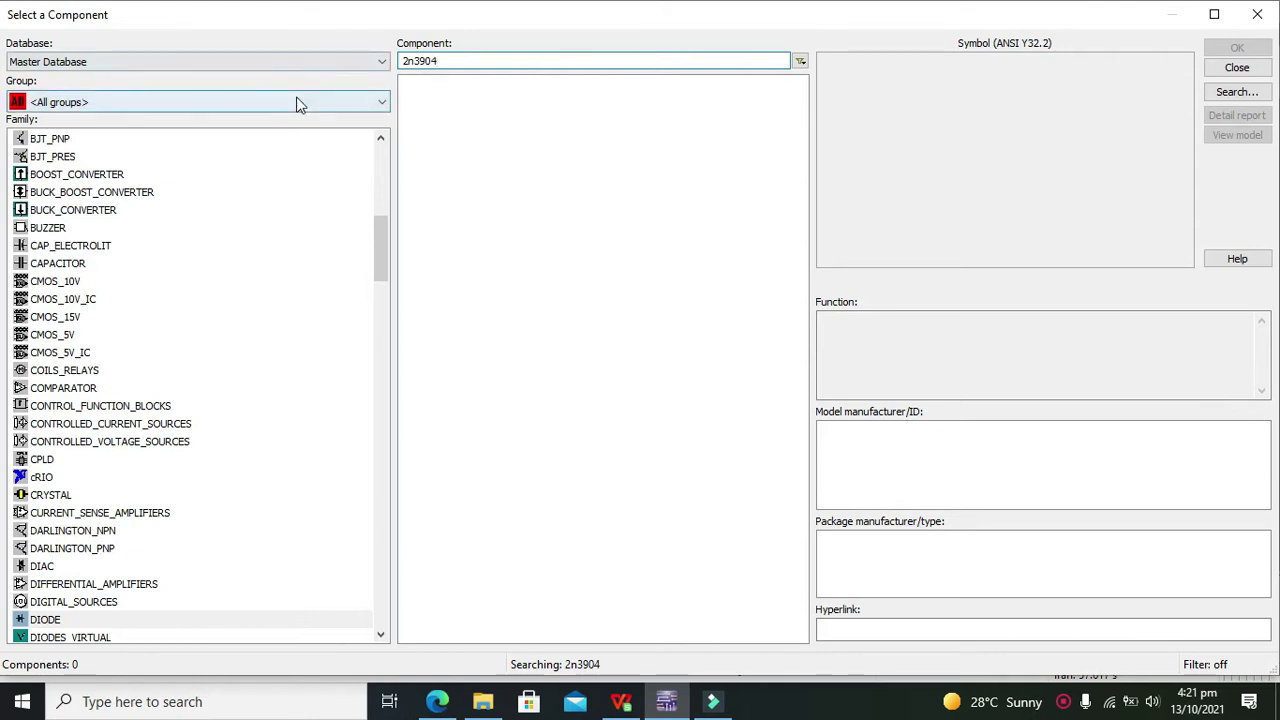
key("ctrl+a")
key("BackSpace")
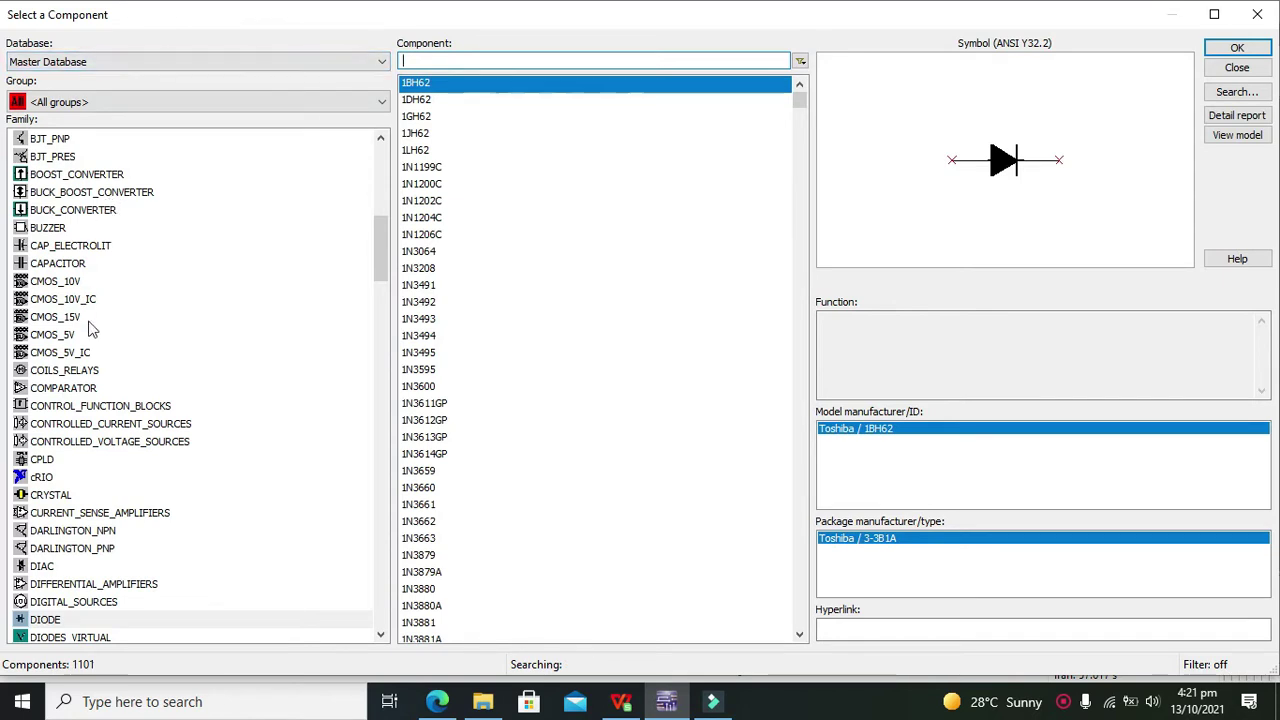
Pick the 2N3904 NPN transistor from the Transistors group with an empty filter and confirm it.
left_click(129, 98)
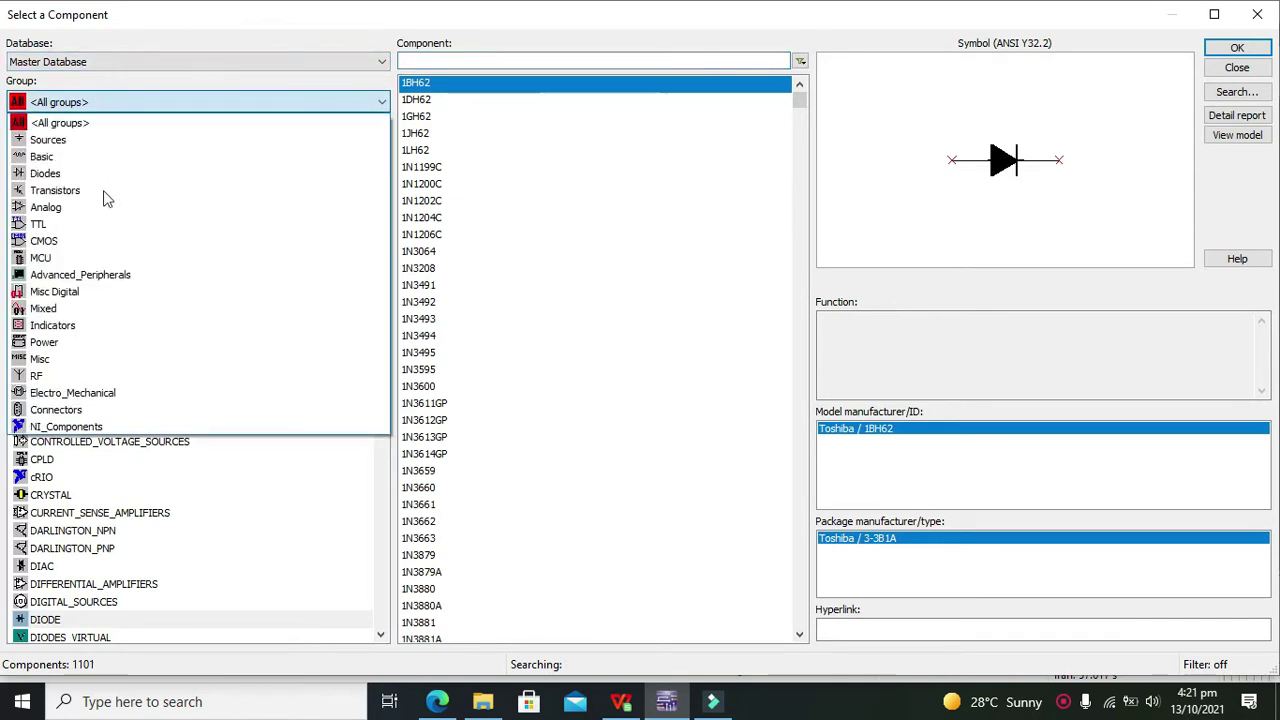
left_click(103, 191)
left_click(418, 60)
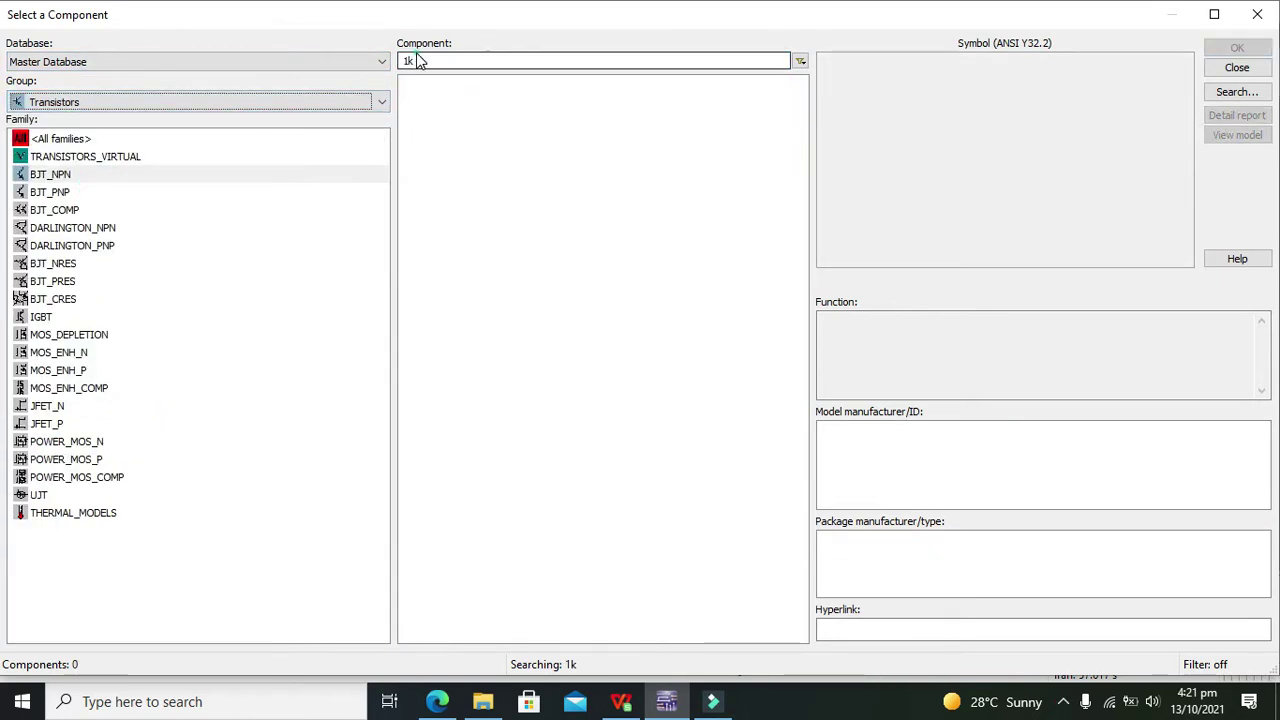
double_click(418, 60)
key("BackSpace")
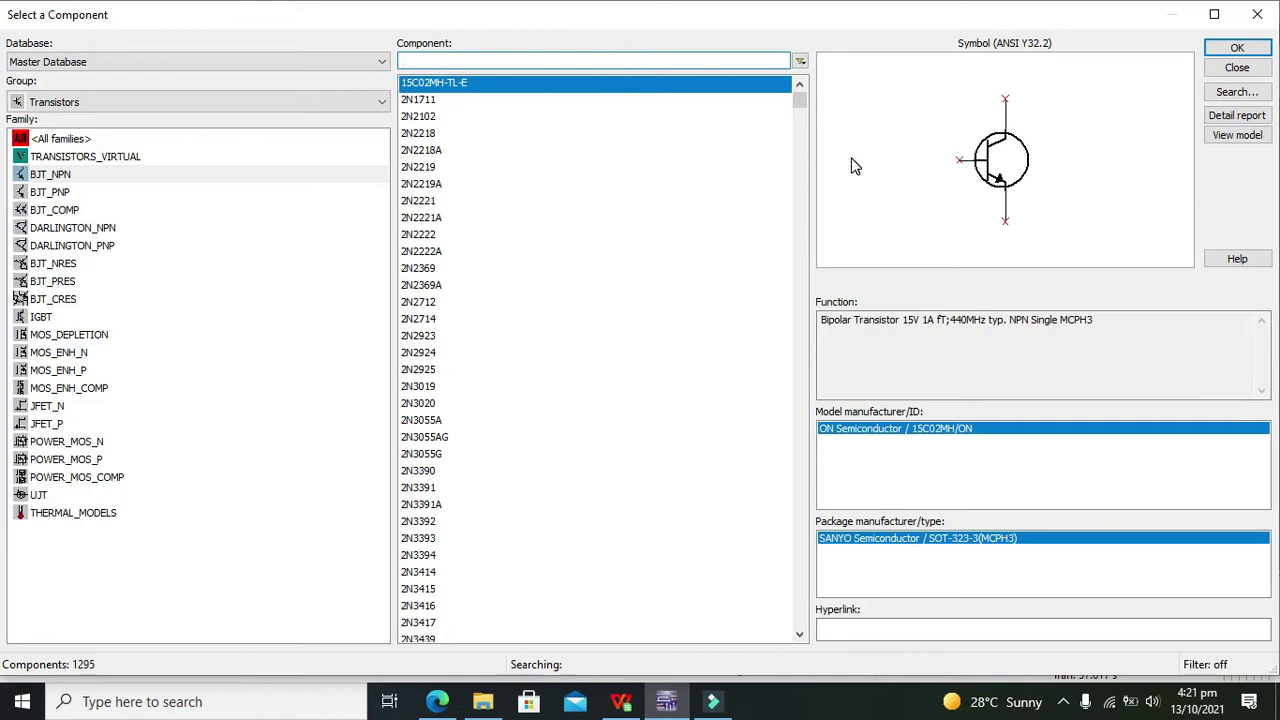
left_click_drag(801, 97, 802, 104)
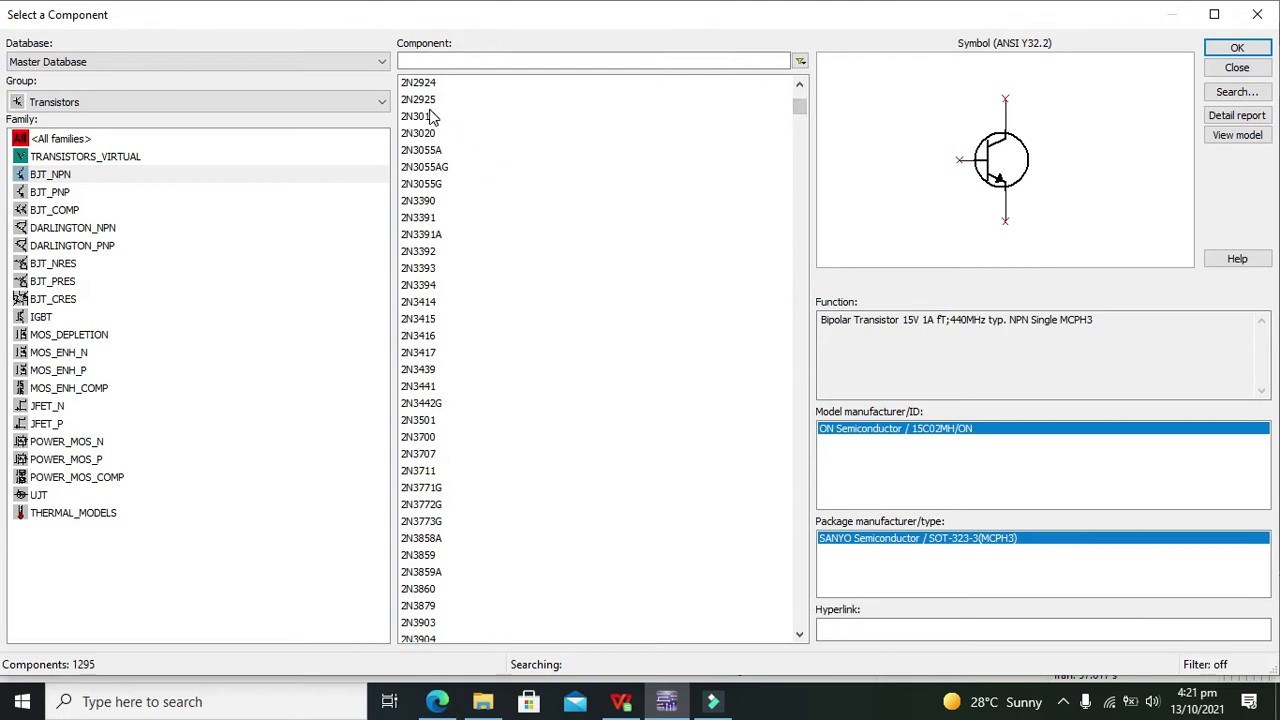
left_click(799, 635)
left_click(412, 625)
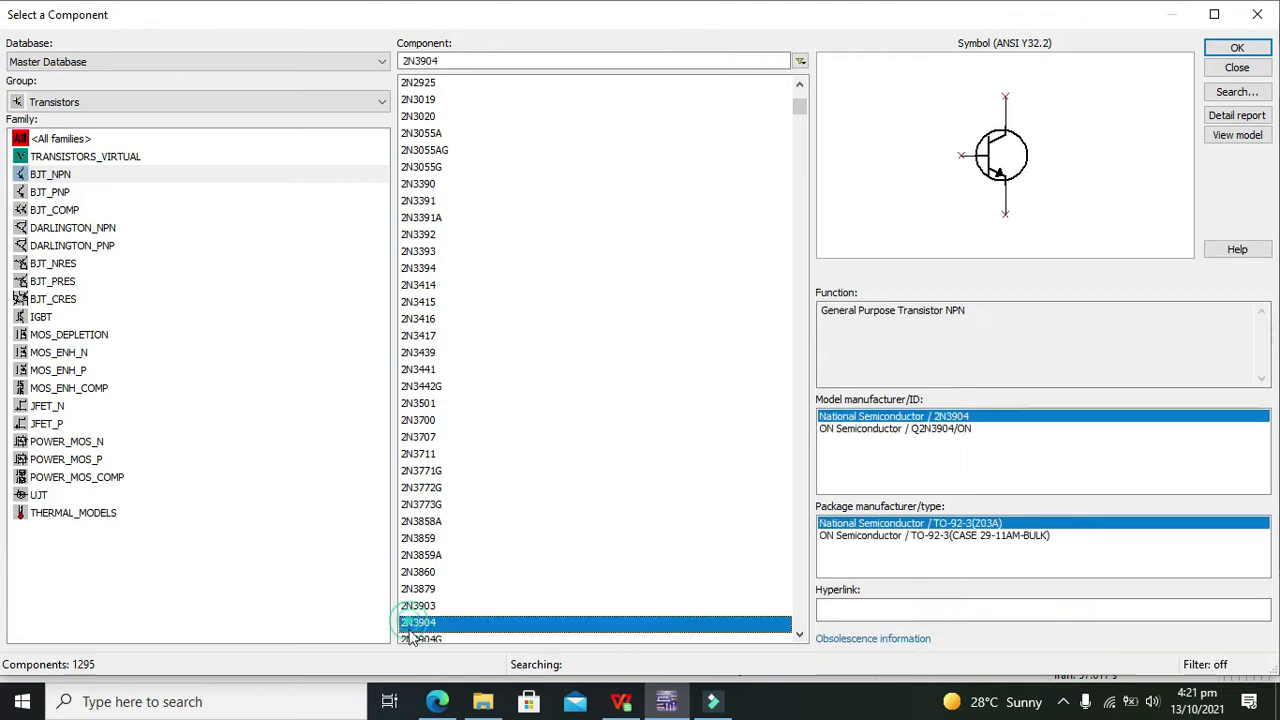
left_click(1240, 50)
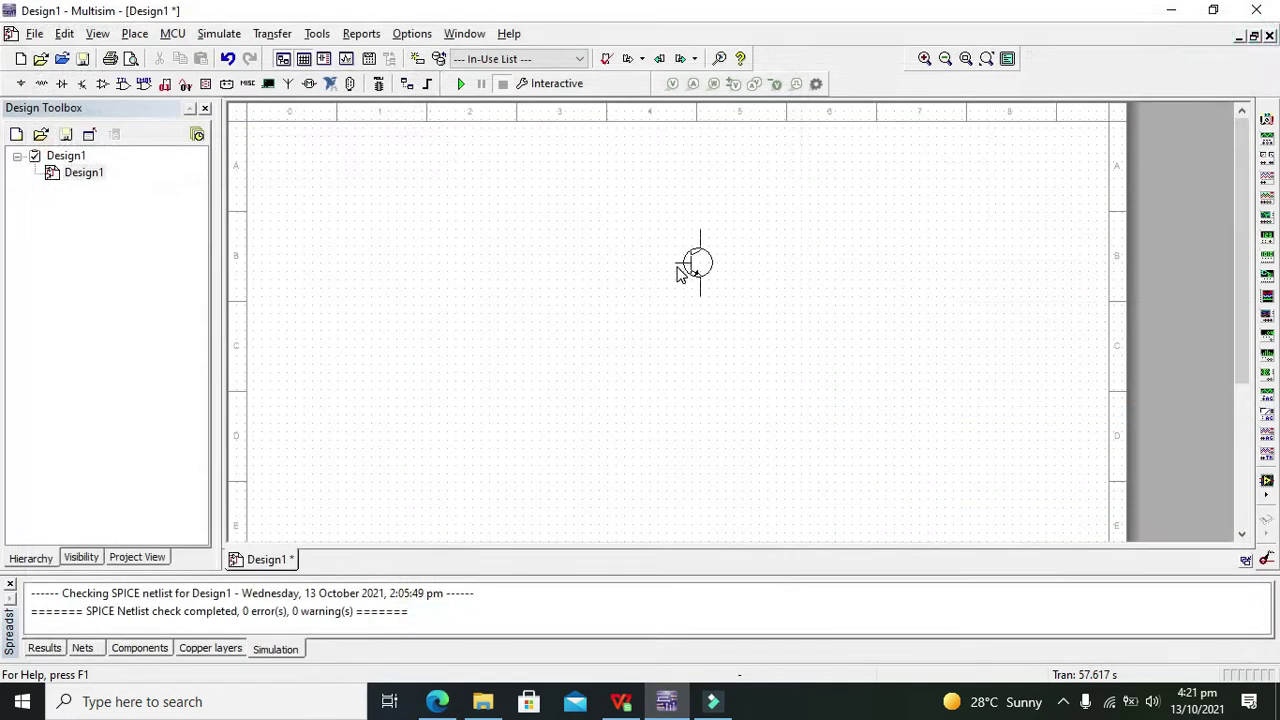
Drop transistor Q1 near the schematic centre and nudge it slightly left.
left_click(660, 318)
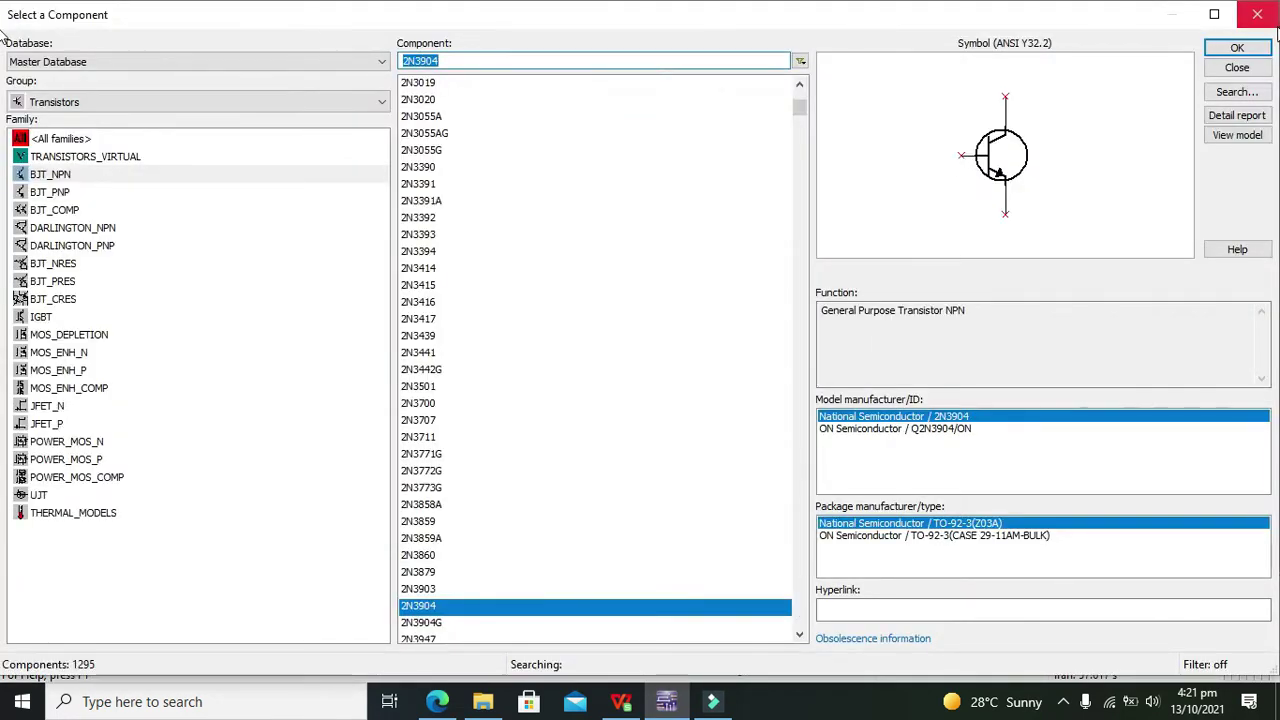
left_click(1257, 14)
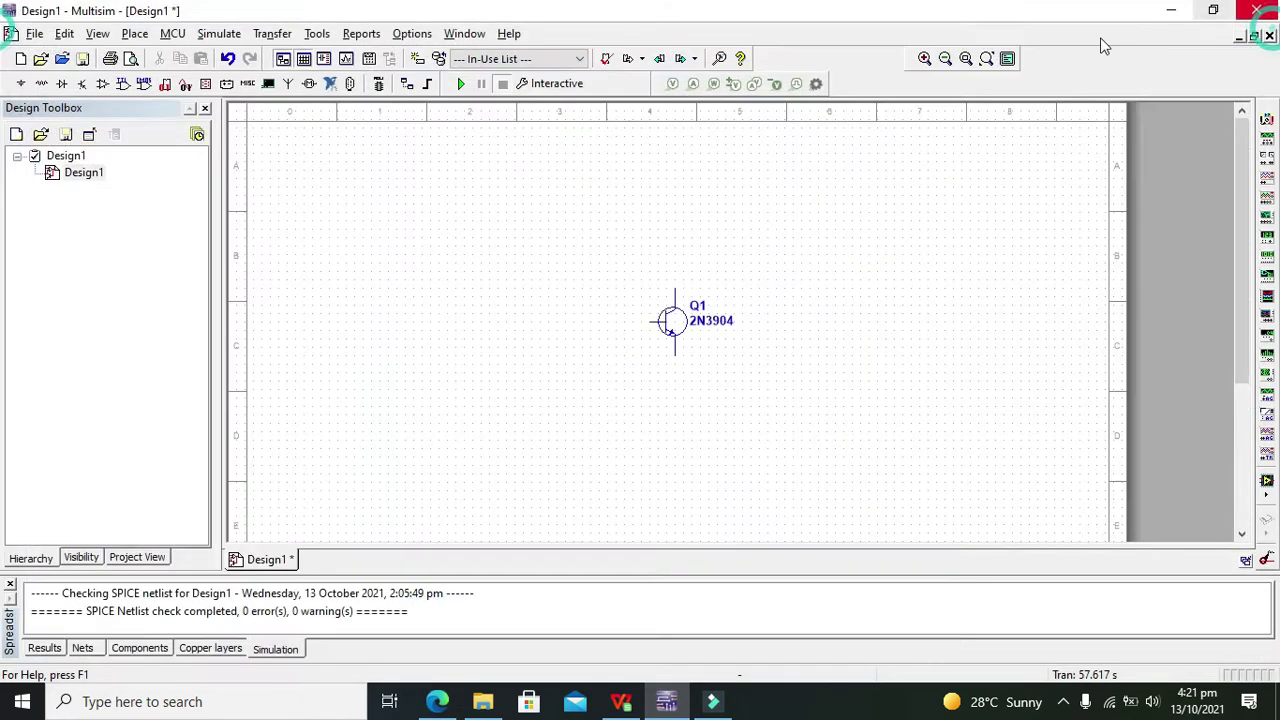
left_click(672, 317)
left_click_drag(672, 317, 664, 317)
left_click(563, 320)
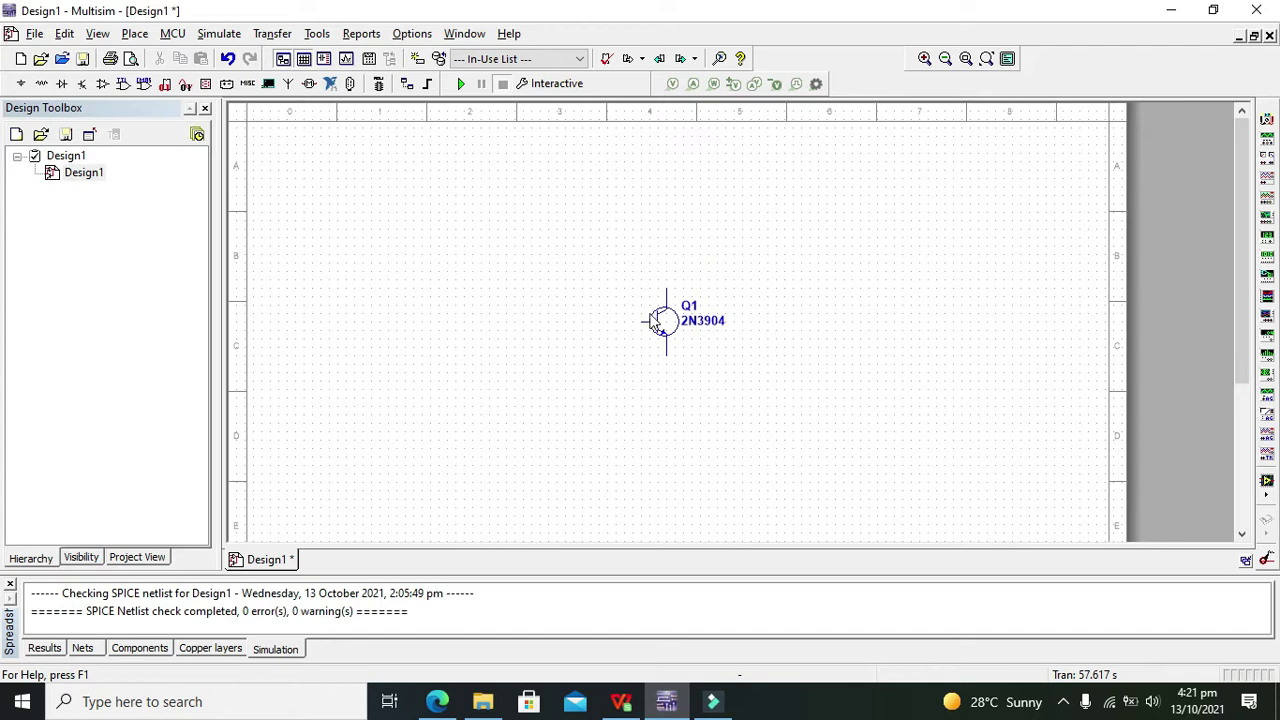
Choose a 732 Ω resistor and place R1 left of Q1 and R2 below it.
left_click(40, 86)
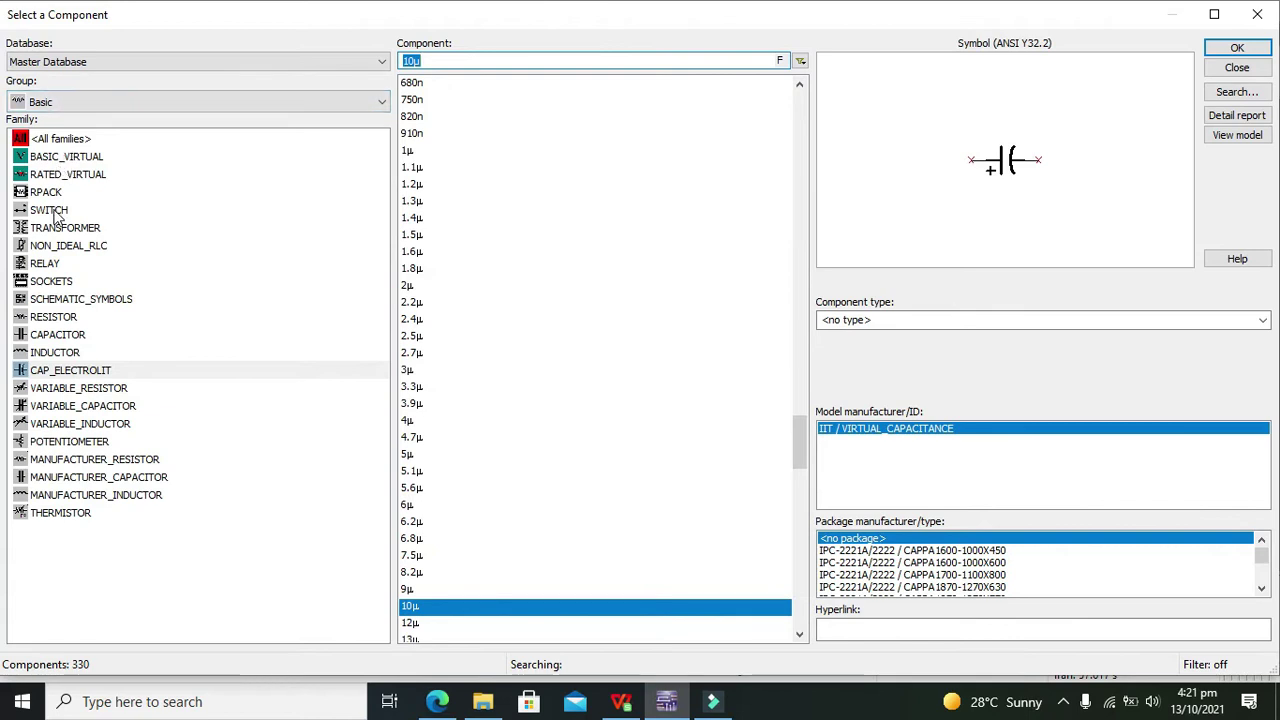
left_click(53, 317)
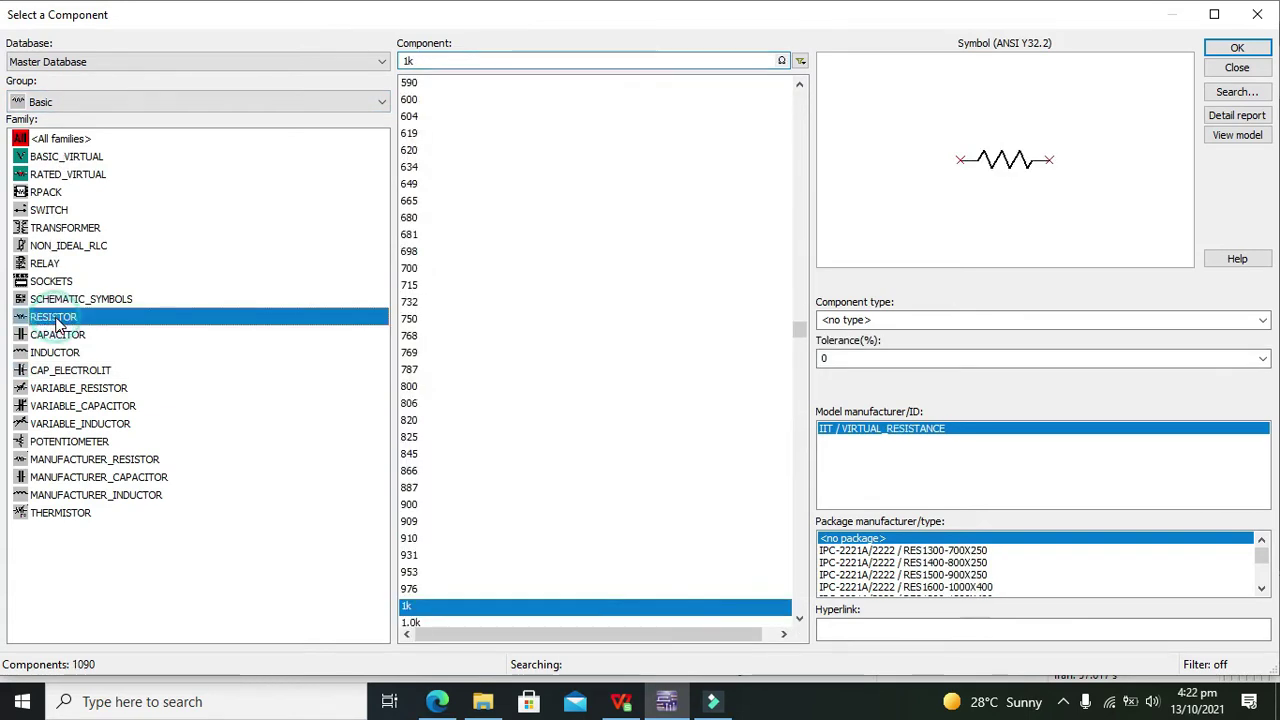
left_click(425, 303)
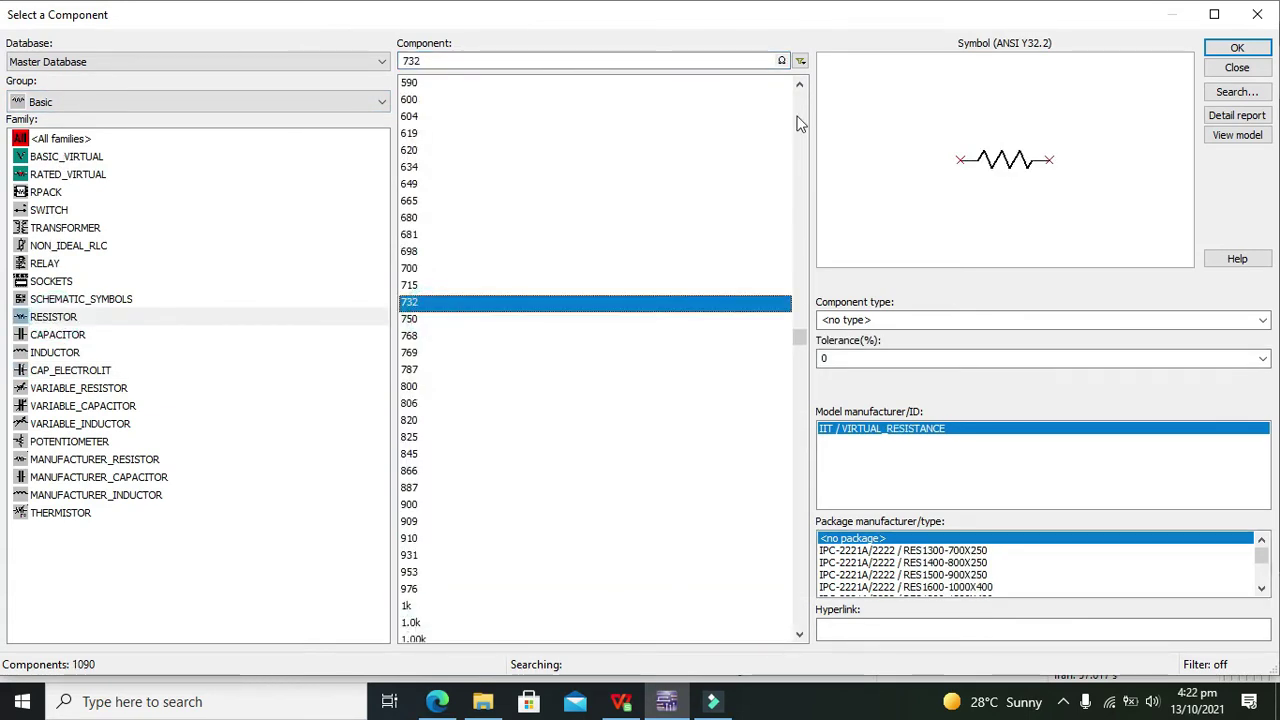
left_click(1237, 48)
left_click(520, 287)
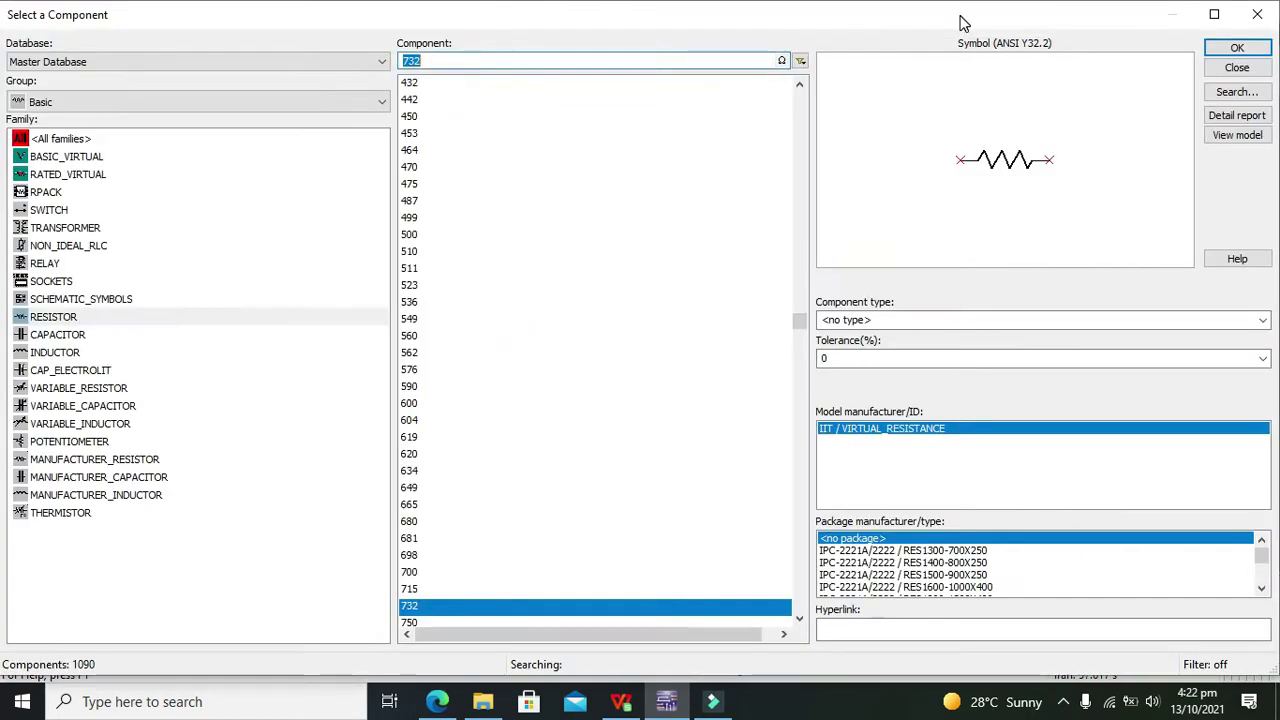
key("Return")
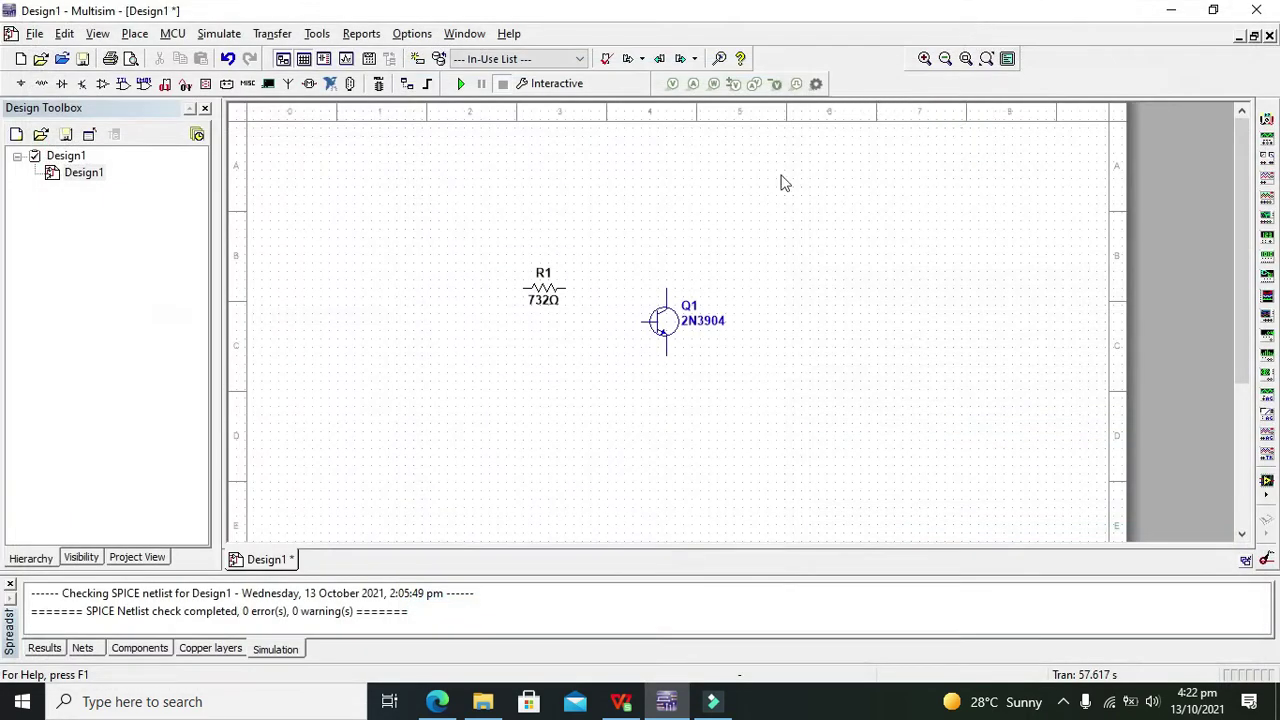
left_click(460, 390)
Add the remaining 732 Ω resistors near R2, then select R1.
key("Return")
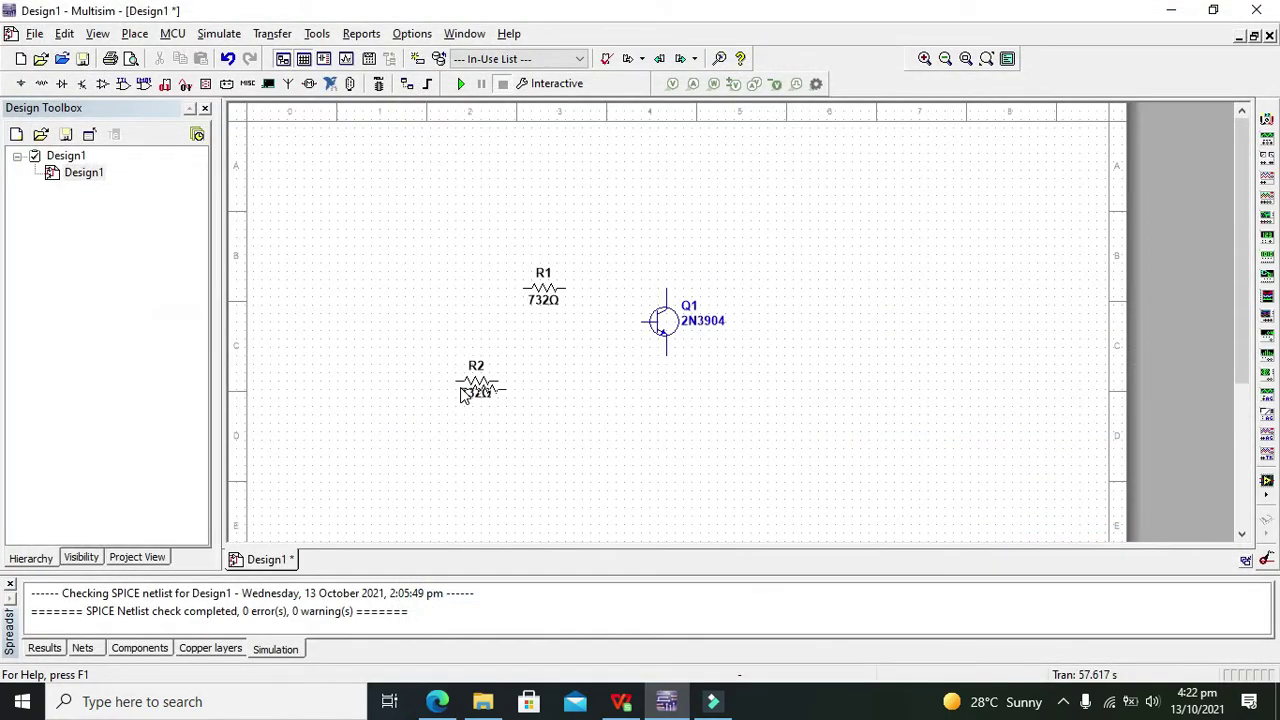
key("Escape")
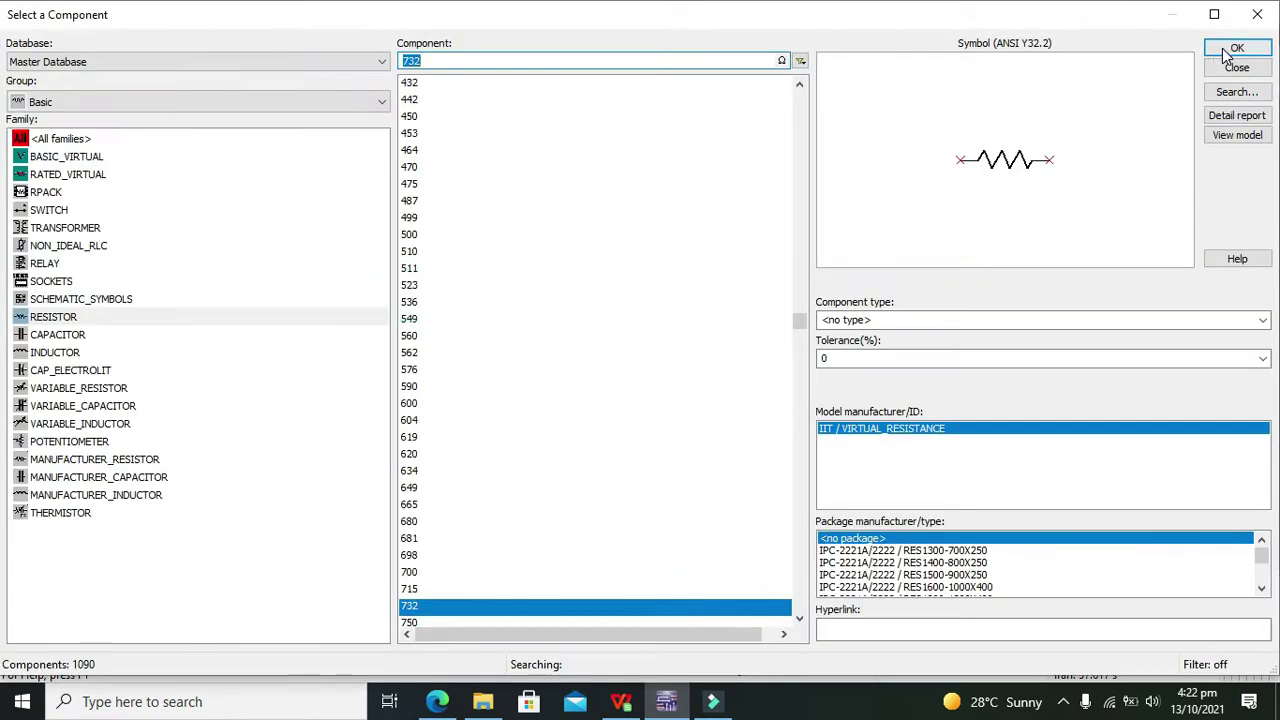
left_click(1237, 49)
left_click(537, 371)
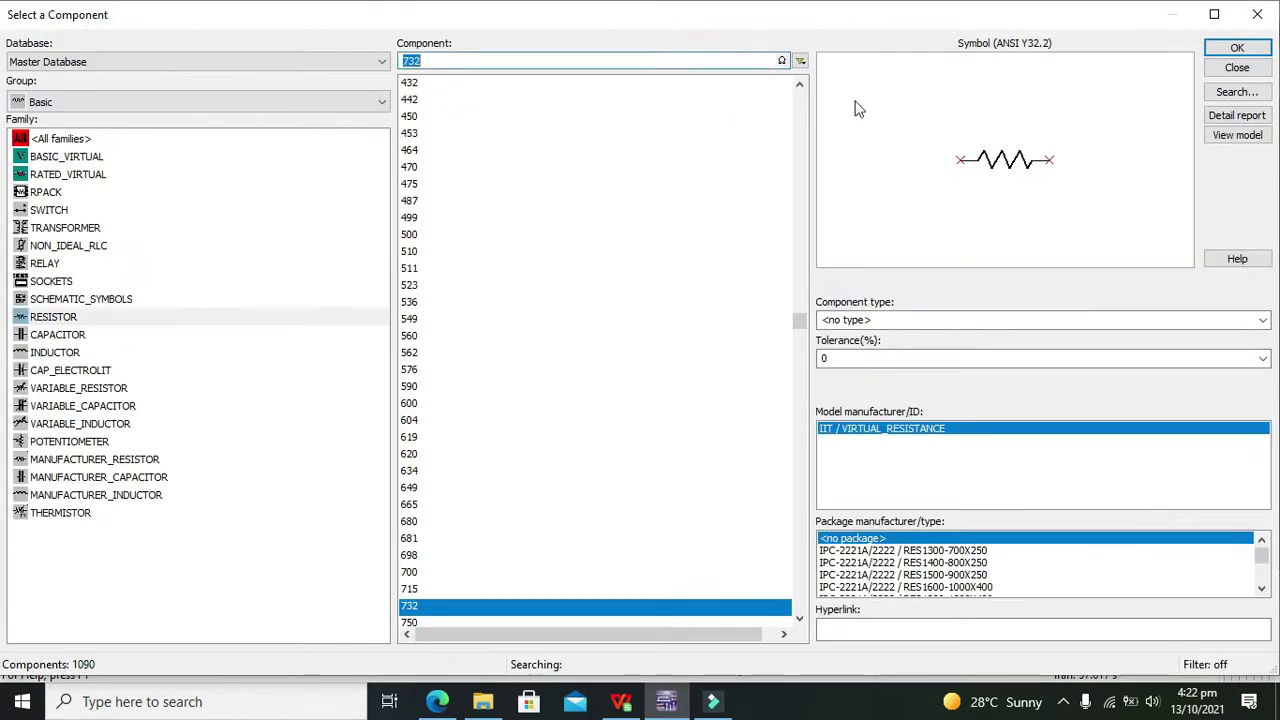
left_click(1257, 14)
left_click(549, 297)
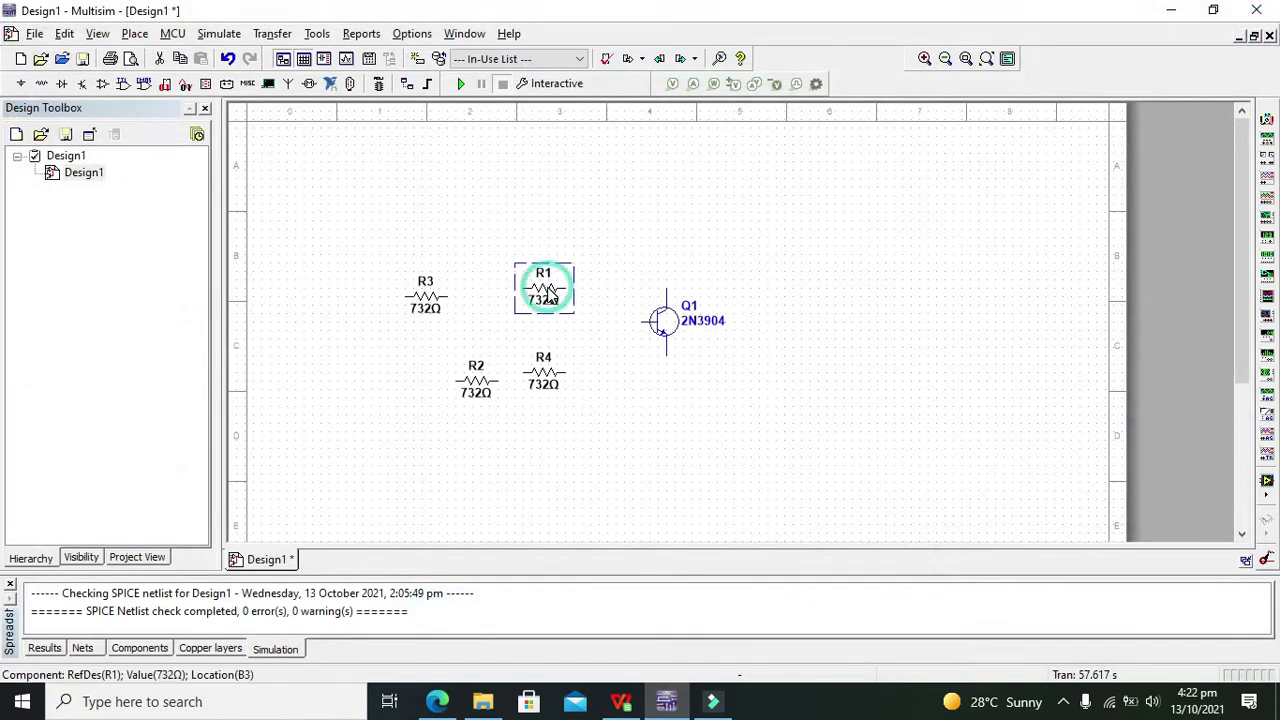
Rotate R1 and R3 by 90° so they stand upright.
right_click(549, 297)
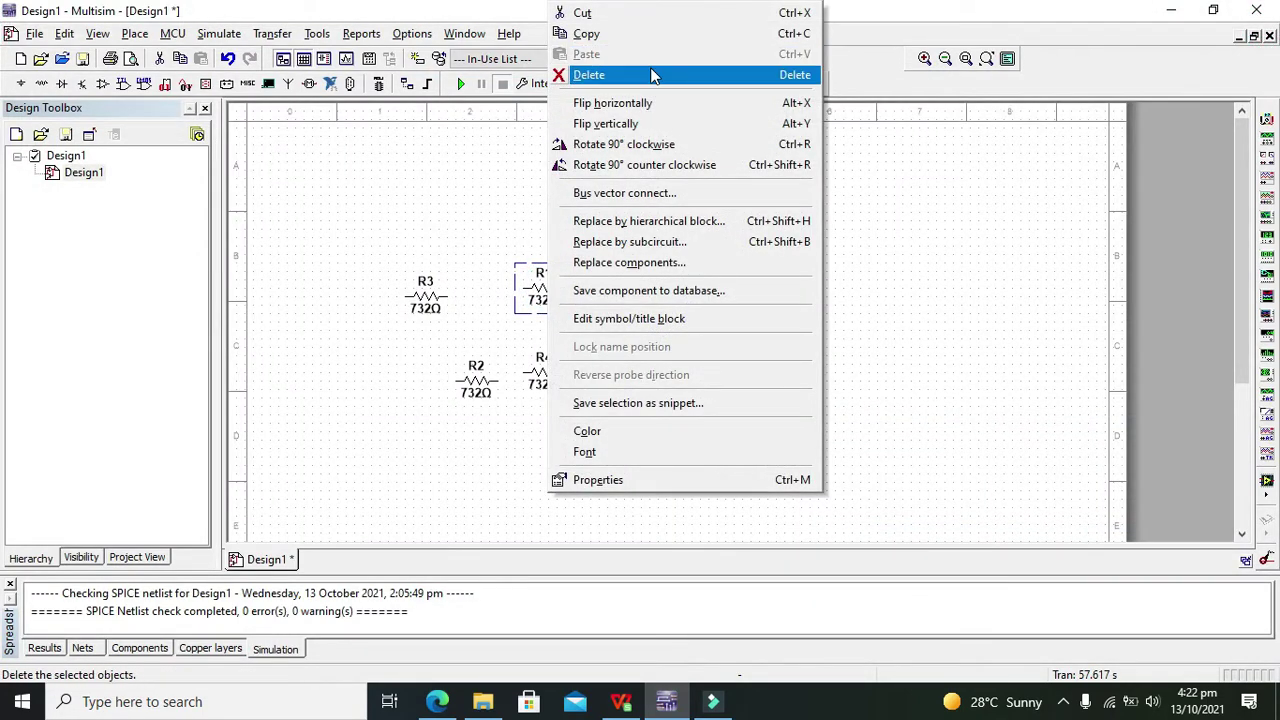
left_click(627, 144)
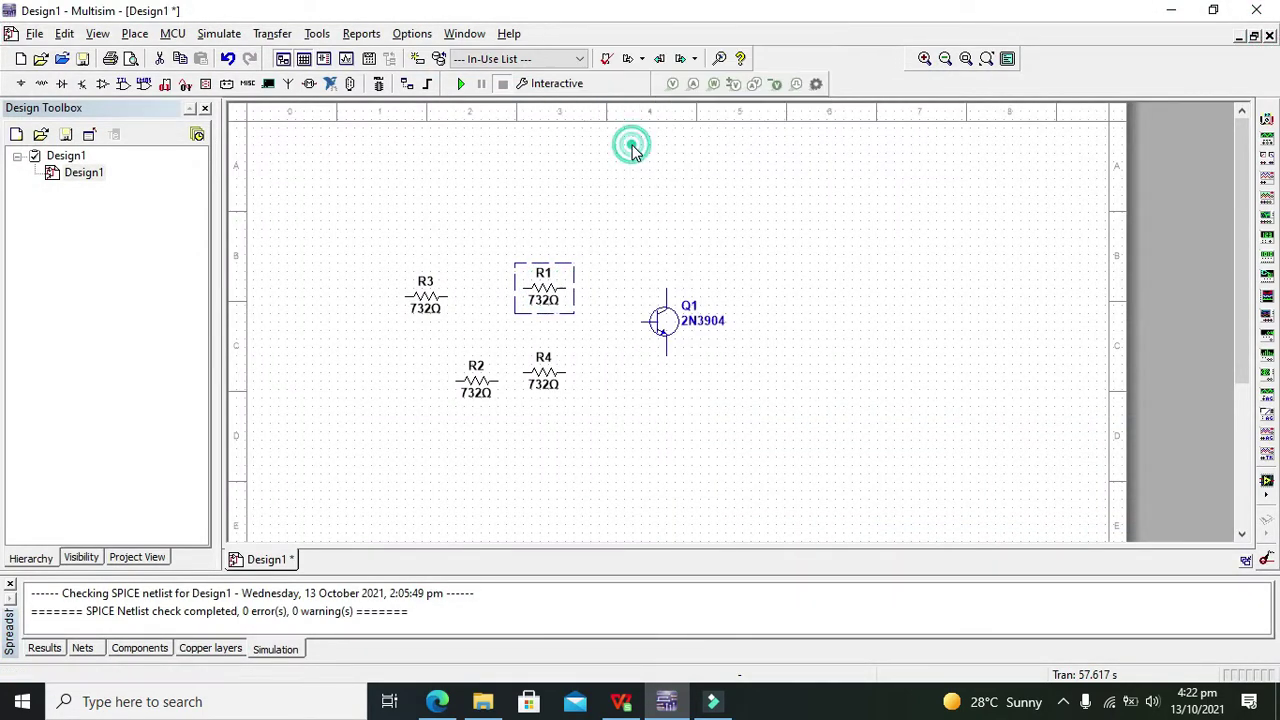
left_click(389, 273)
left_click(430, 303)
right_click(428, 303)
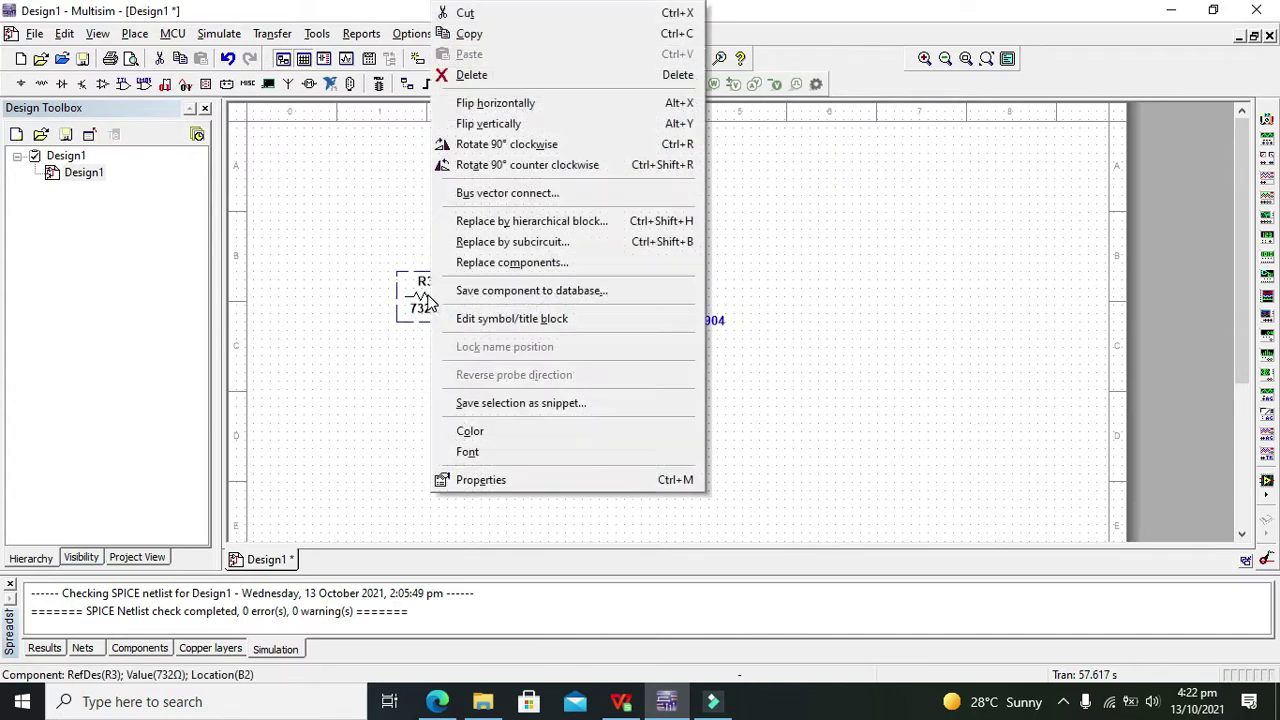
left_click(512, 145)
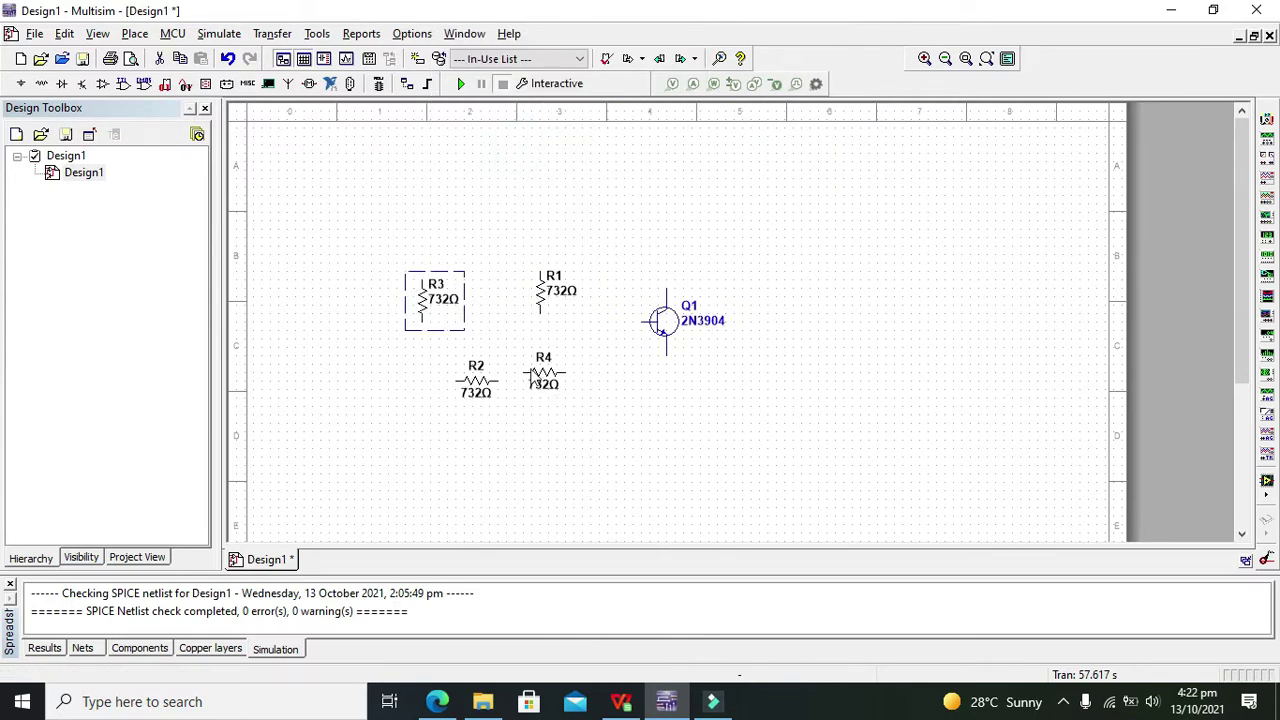
Rotate R4 and R2 upright as well, then select R1.
left_click(548, 381)
right_click(548, 381)
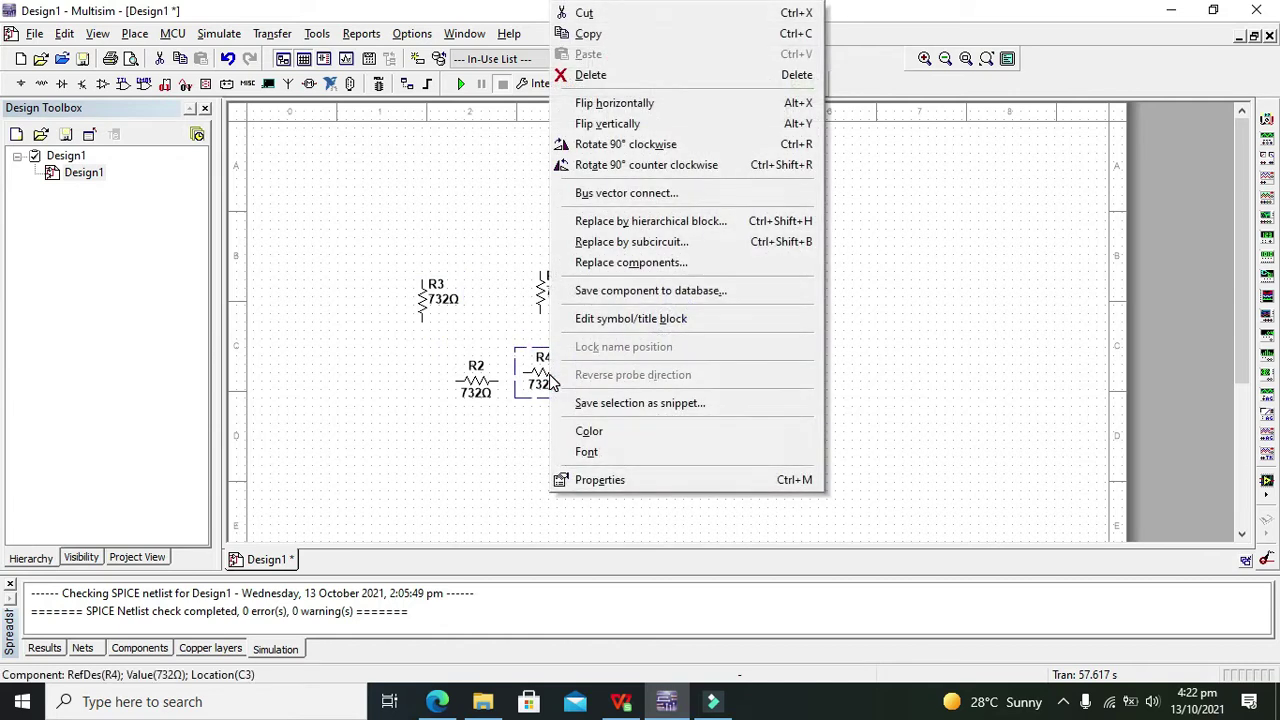
left_click(640, 144)
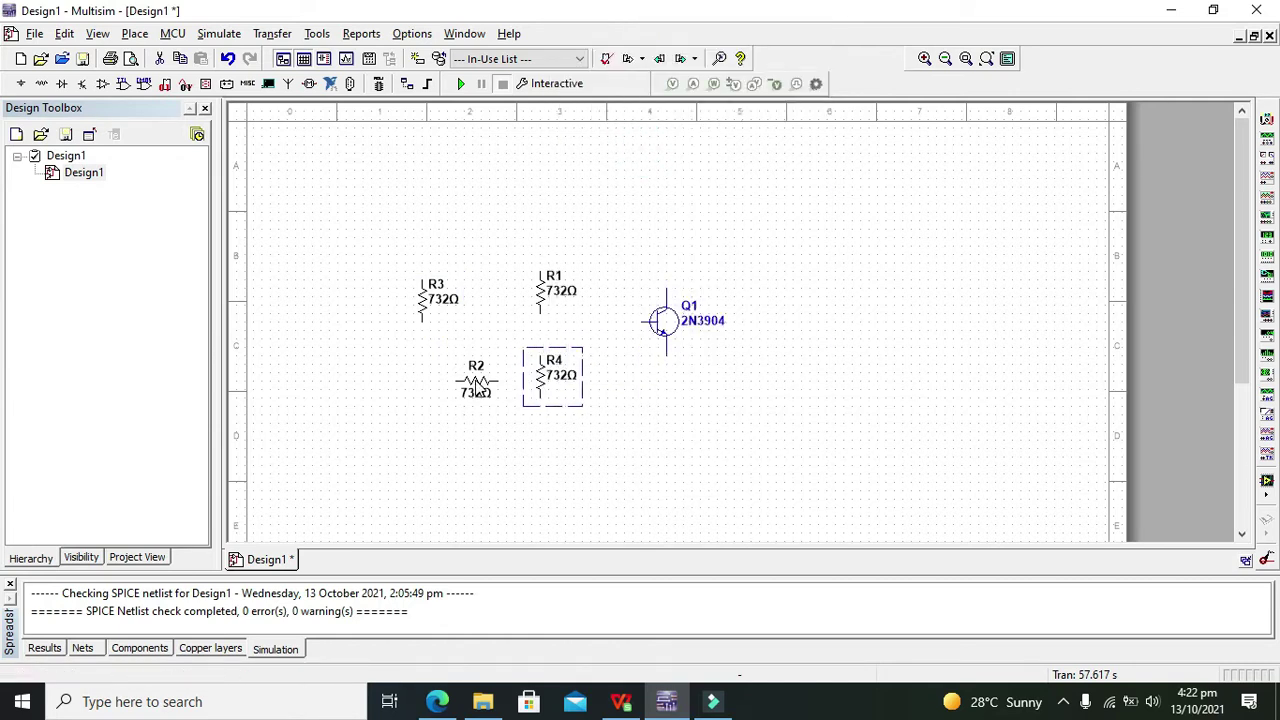
left_click(478, 384)
right_click(482, 390)
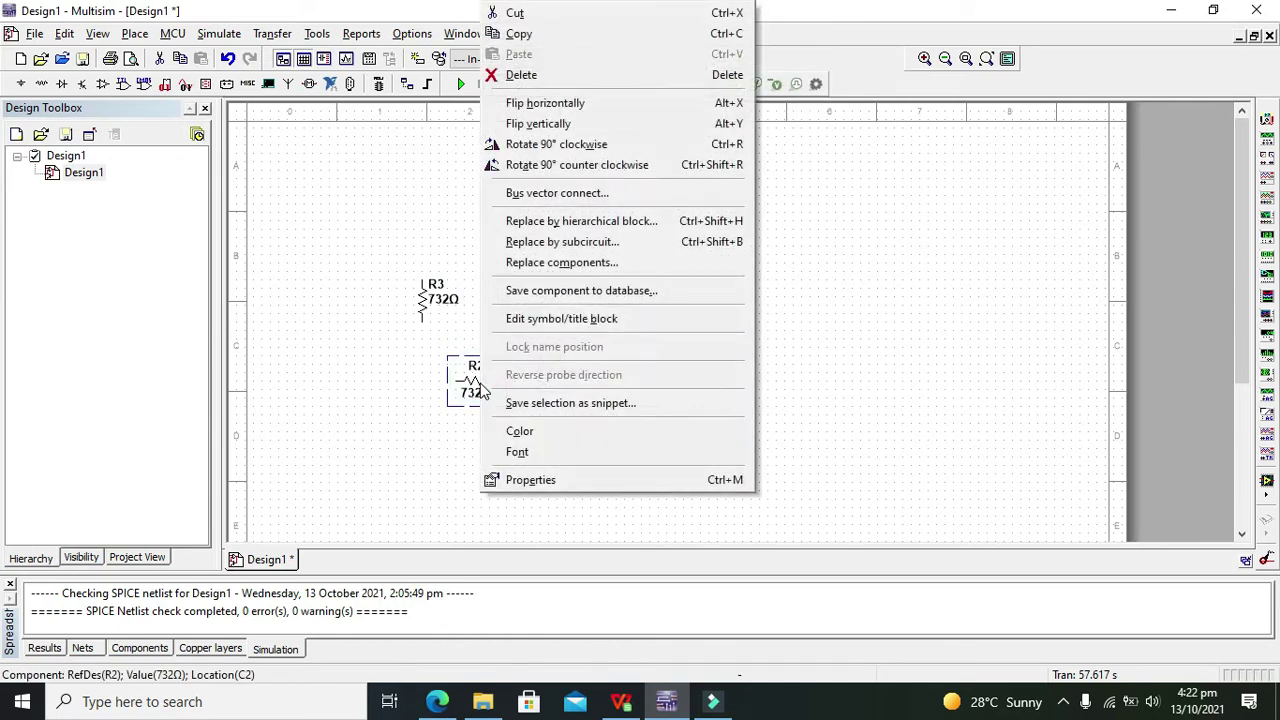
left_click(548, 143)
scroll(533, 178, "down", 1)
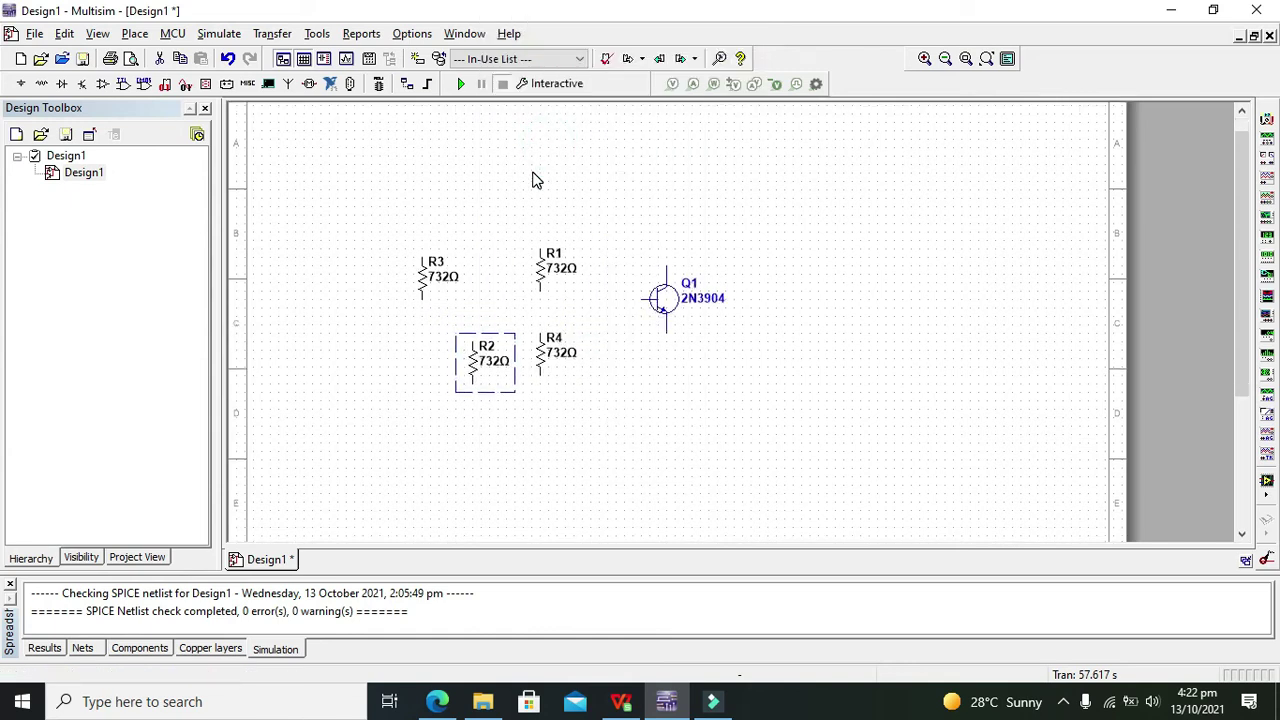
right_click(574, 246)
left_click(540, 275)
Move R1 above Q1, wire it to the collector, and move R3 beside R1.
left_click_drag(540, 283, 693, 243)
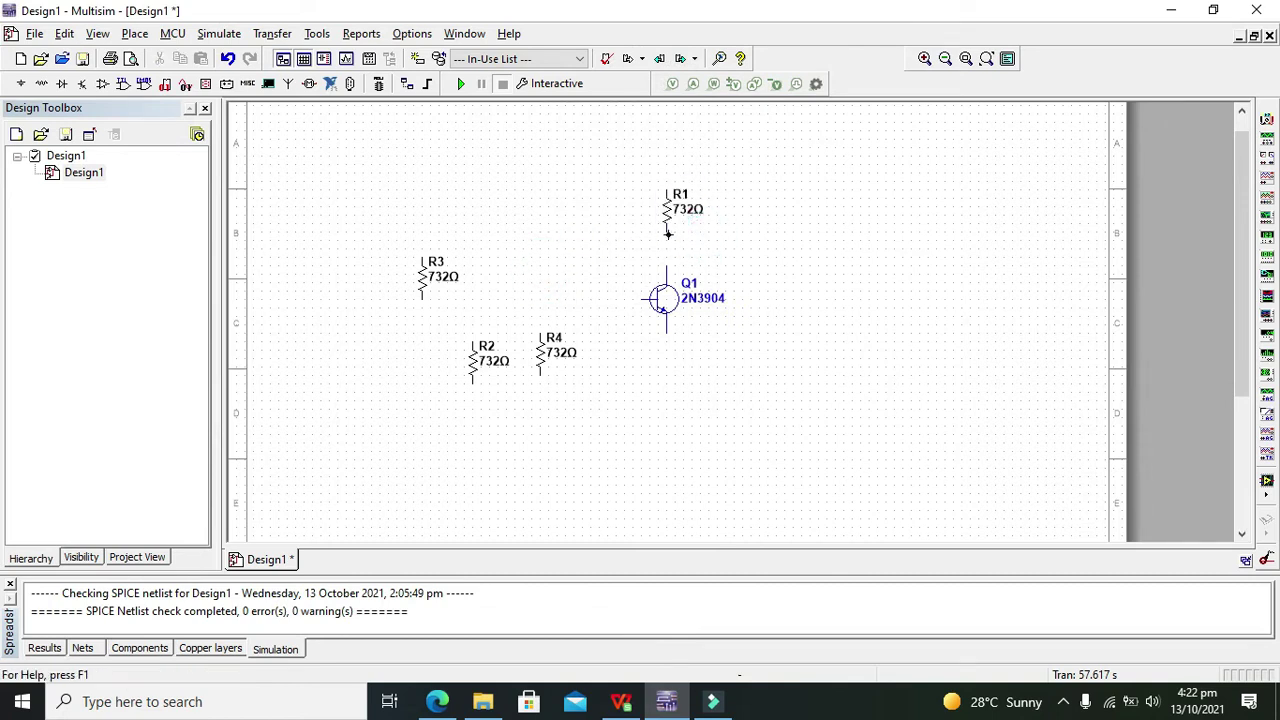
left_click(667, 232)
left_click(667, 263)
left_click_drag(420, 286, 561, 226)
left_click(620, 232)
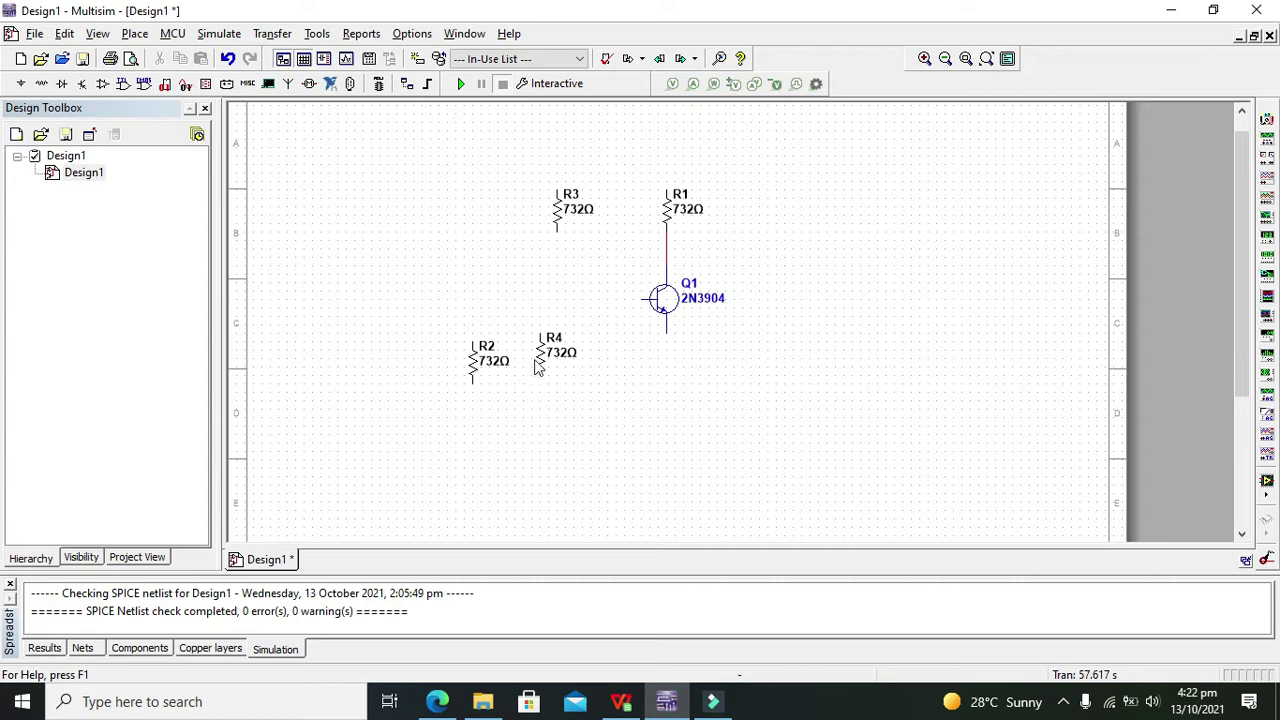
Move R4 below Q1 and wire its top pin to Q1's emitter.
left_click_drag(540, 368, 667, 392)
left_click(734, 351)
left_click(667, 344)
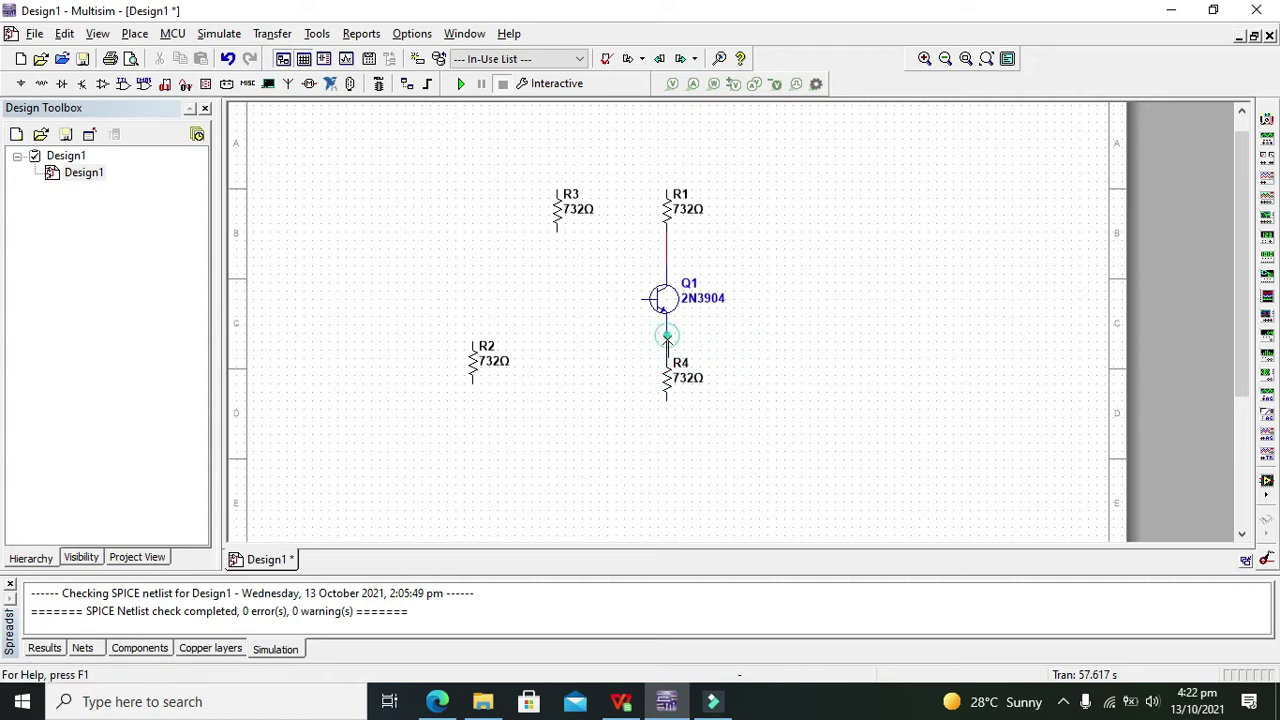
left_click(666, 313)
Move R2 left of R4, wire their bottom pins together, and start a wire from R3's top.
left_click_drag(473, 378, 558, 388)
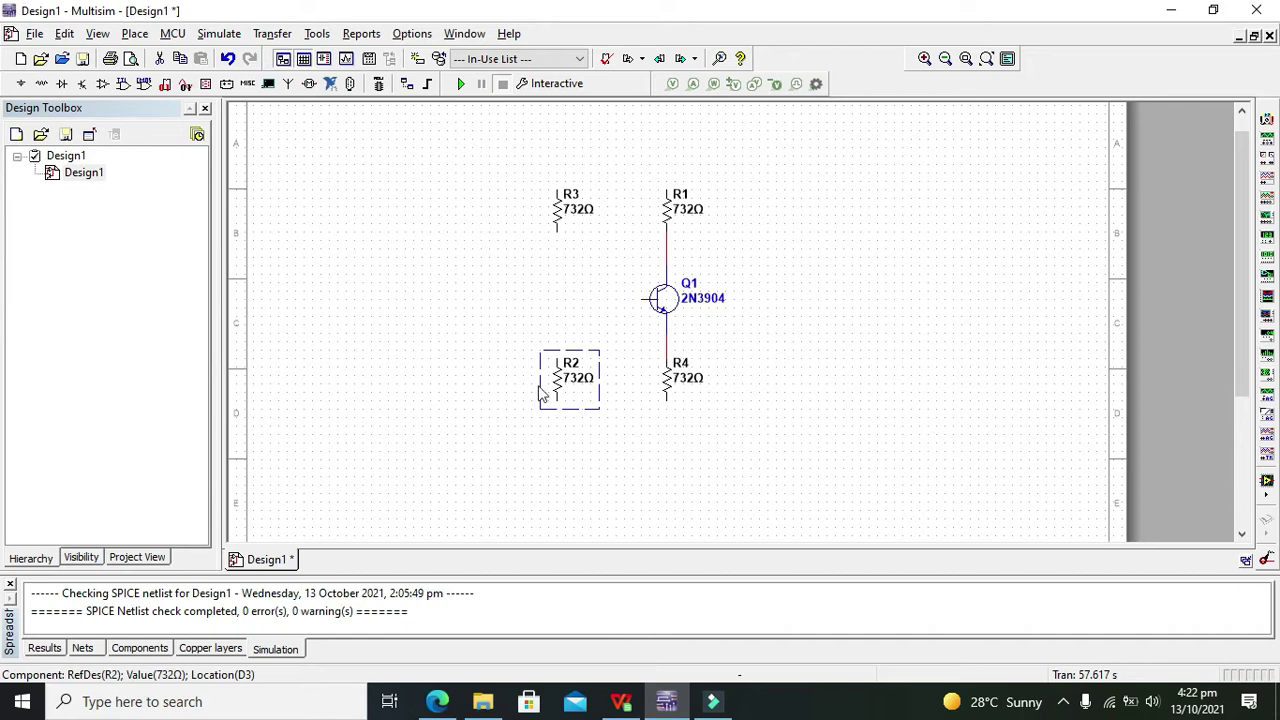
left_click(591, 443)
left_click(667, 401)
left_click(552, 408)
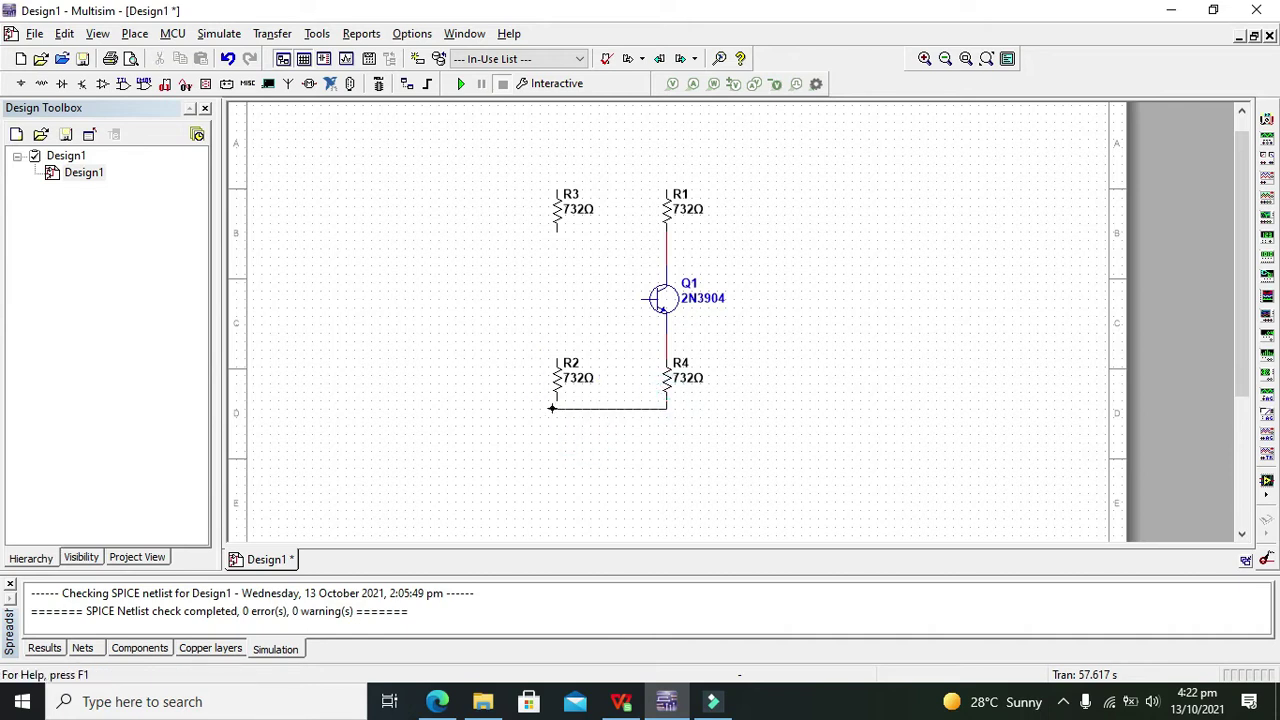
left_click(556, 400)
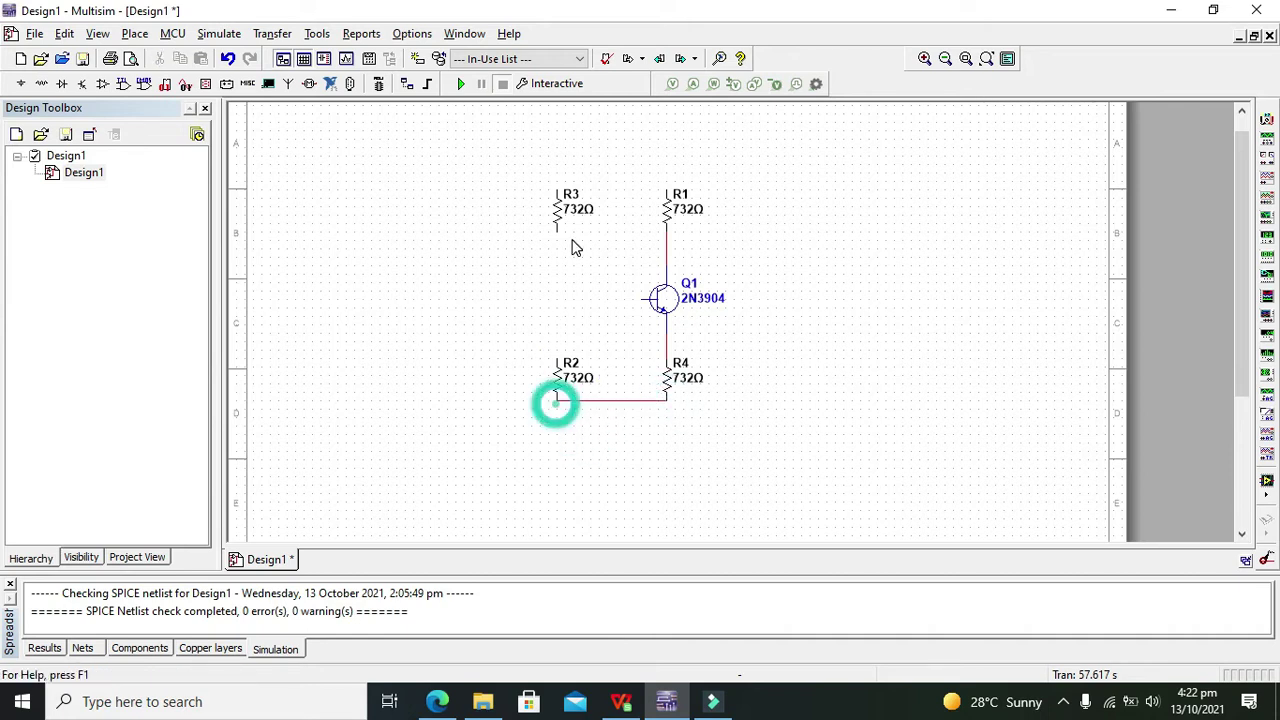
left_click(556, 190)
left_click(556, 191)
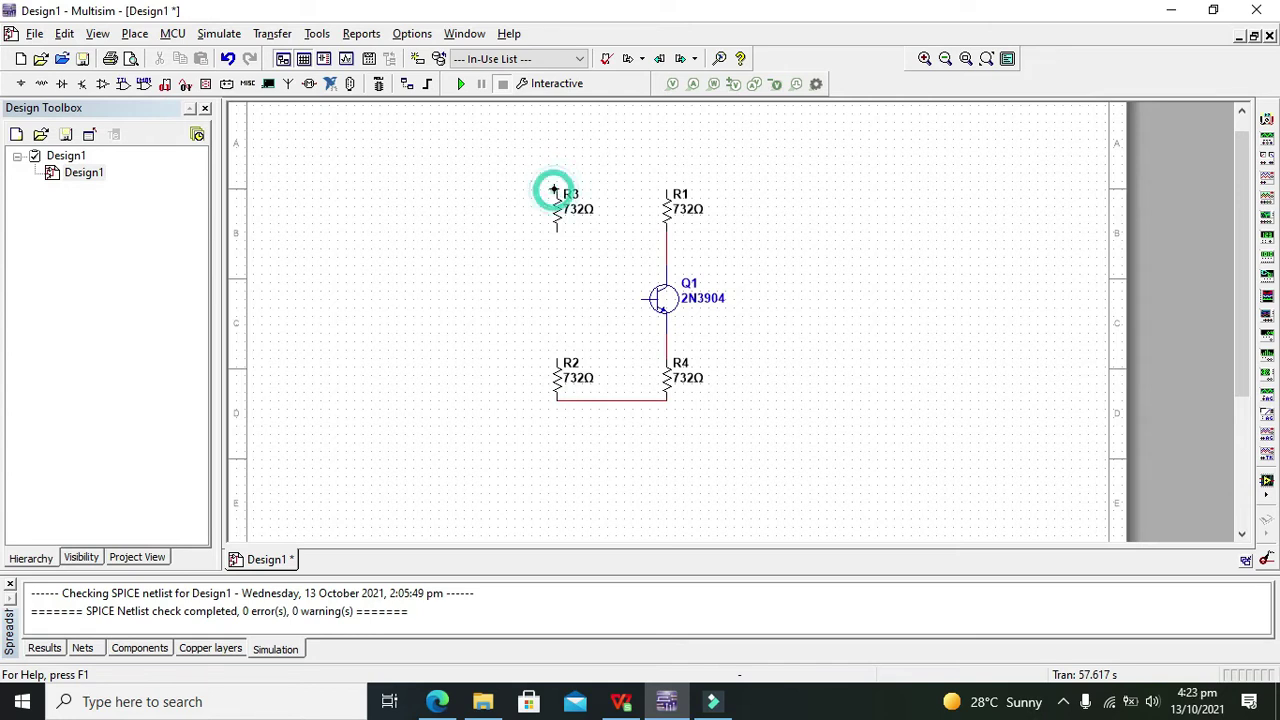
Finish the wire from R3's top to R1's top and set R1 to 4.7 kΩ.
left_click(665, 162)
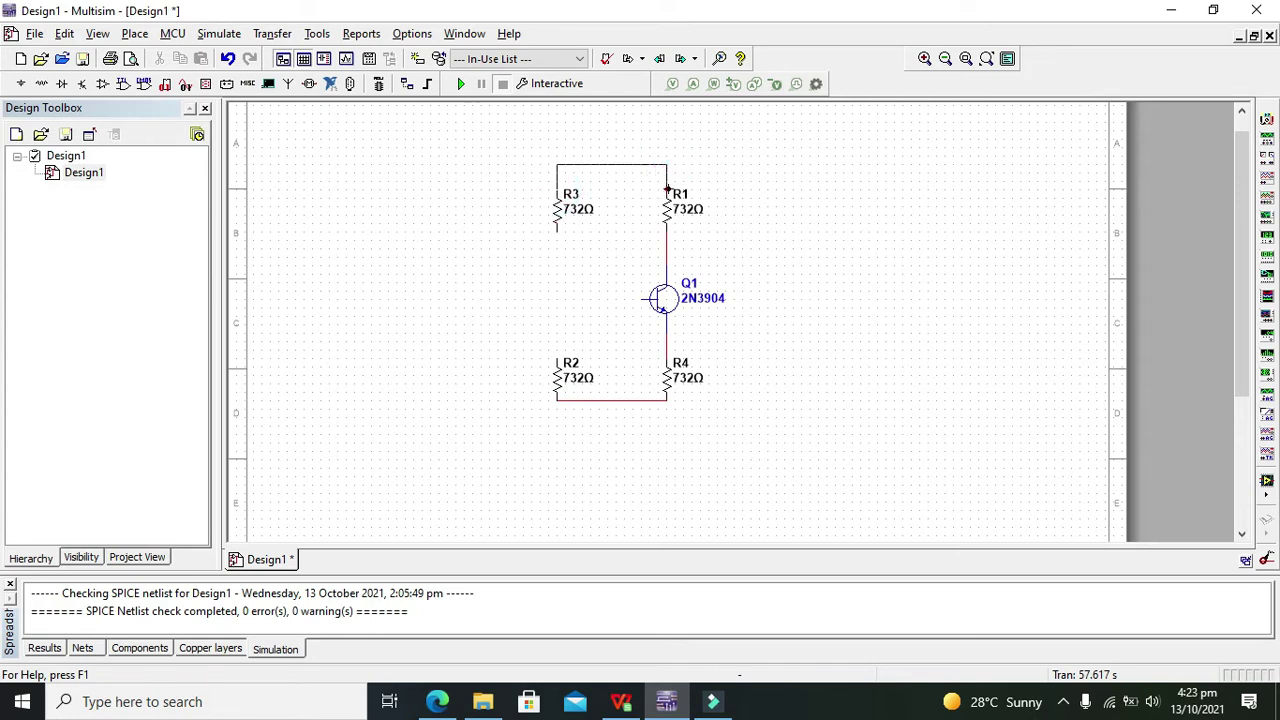
left_click(665, 190)
double_click(667, 208)
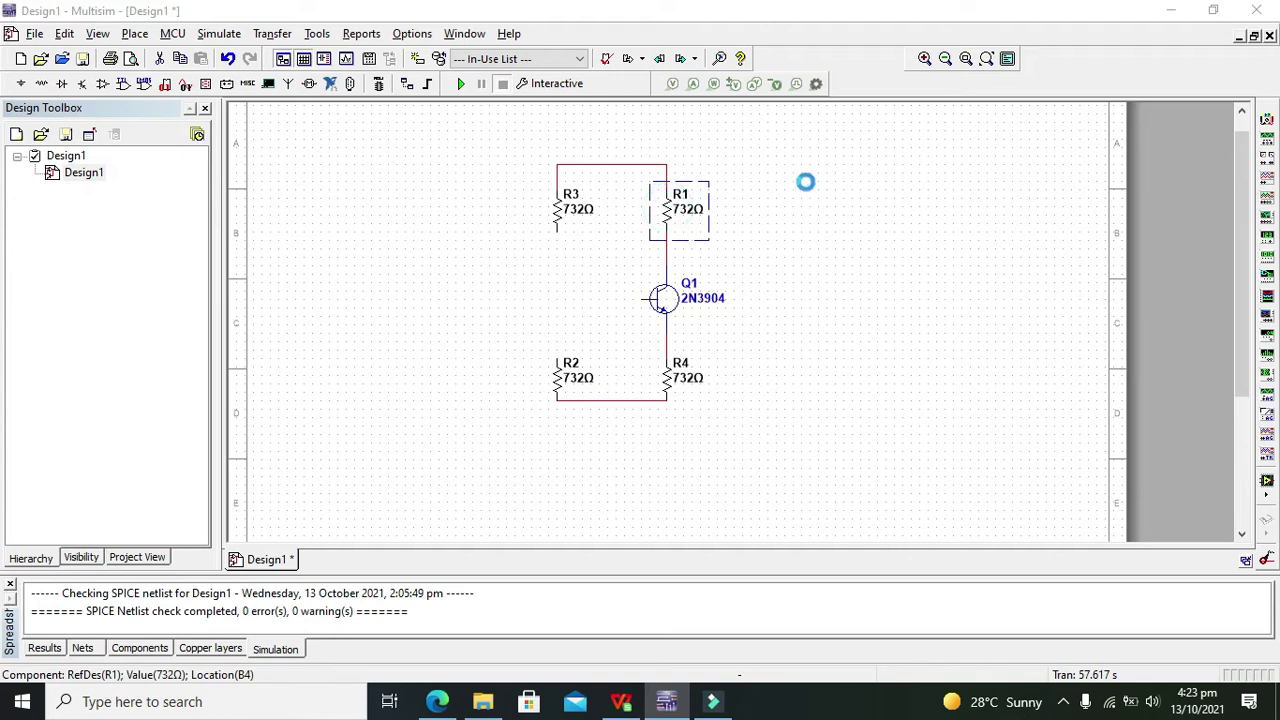
left_click_drag(661, 119, 884, 154)
left_click(858, 205)
left_click_drag(858, 205, 776, 209)
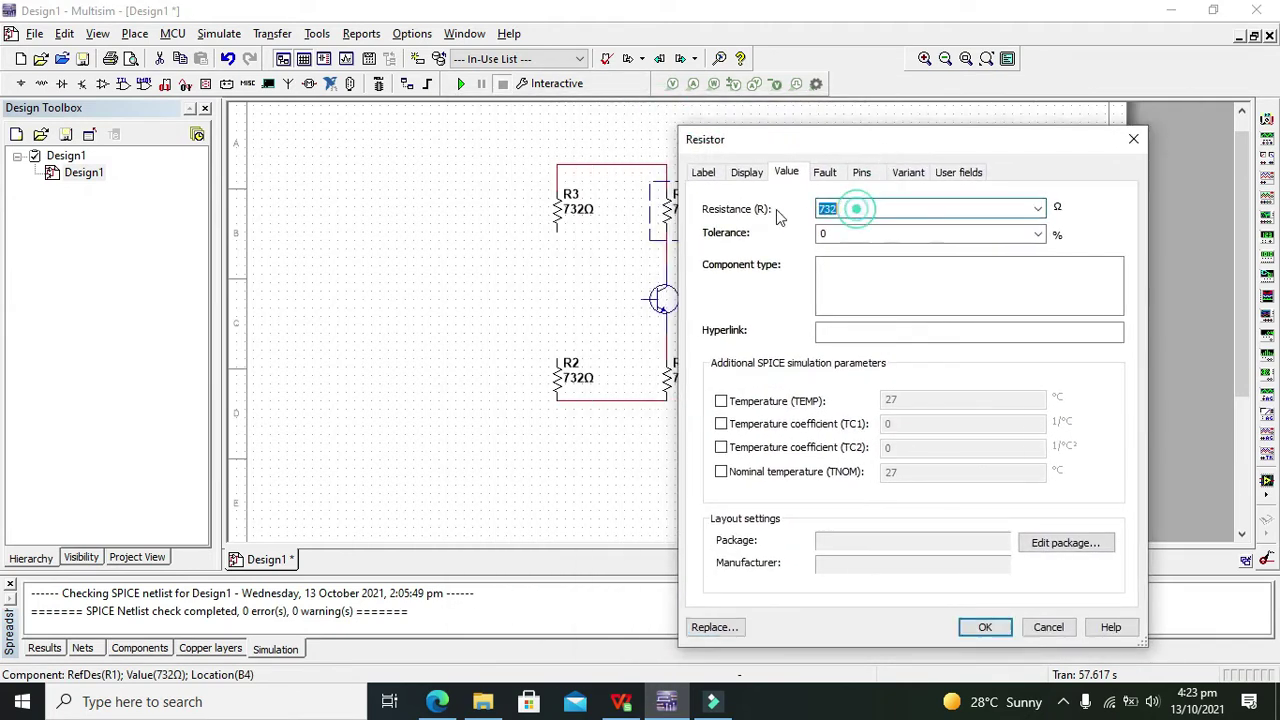
type("4.7k")
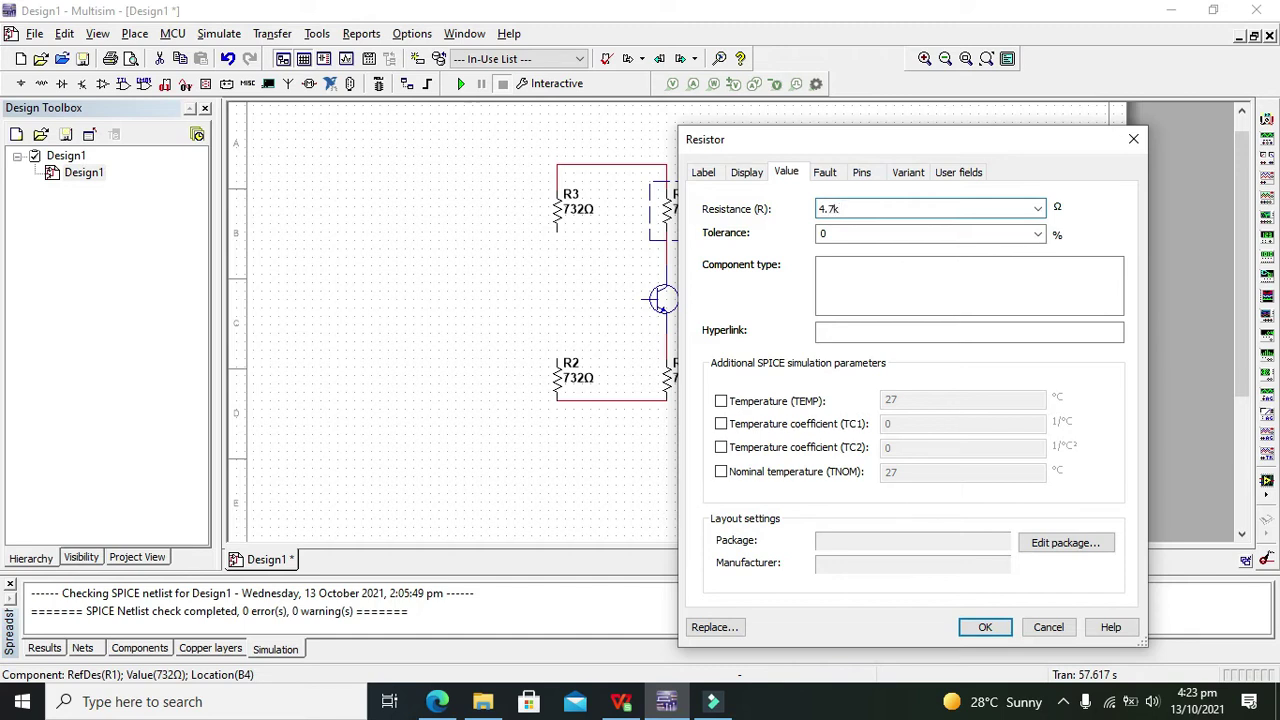
key("Return")
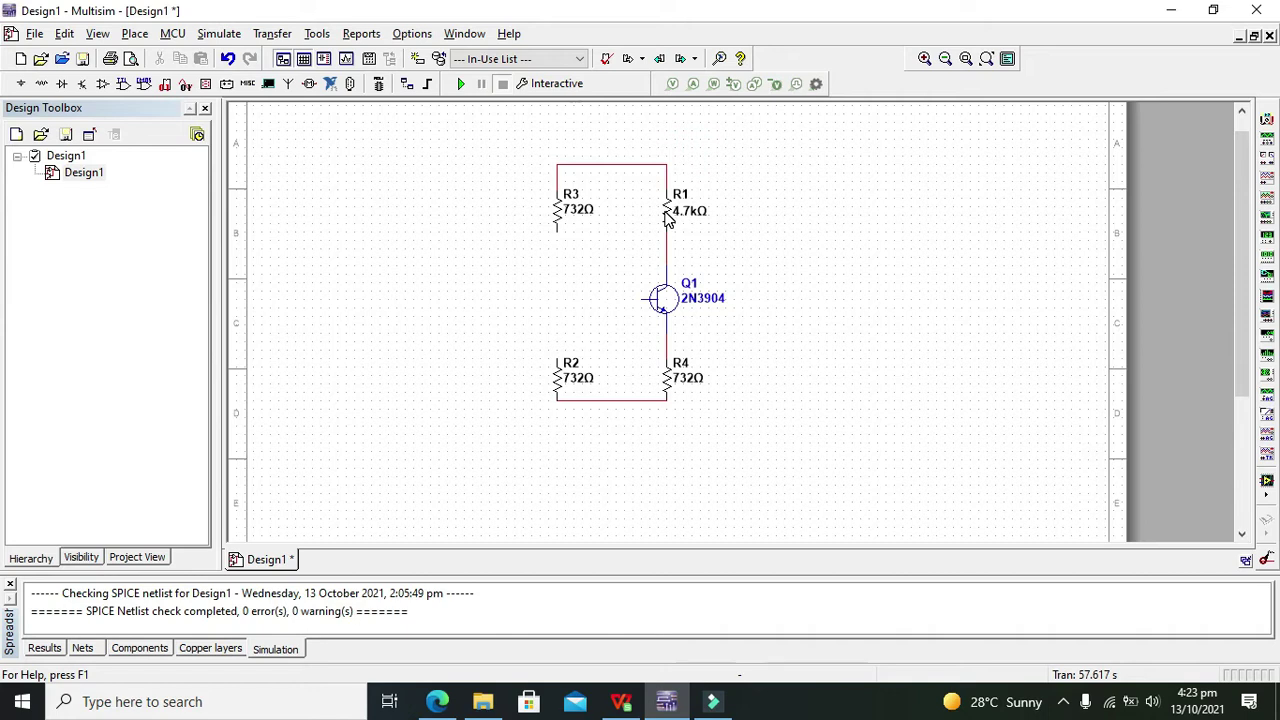
Set R3 to 1.1 kΩ and R4 to 470 Ω.
left_click(558, 220)
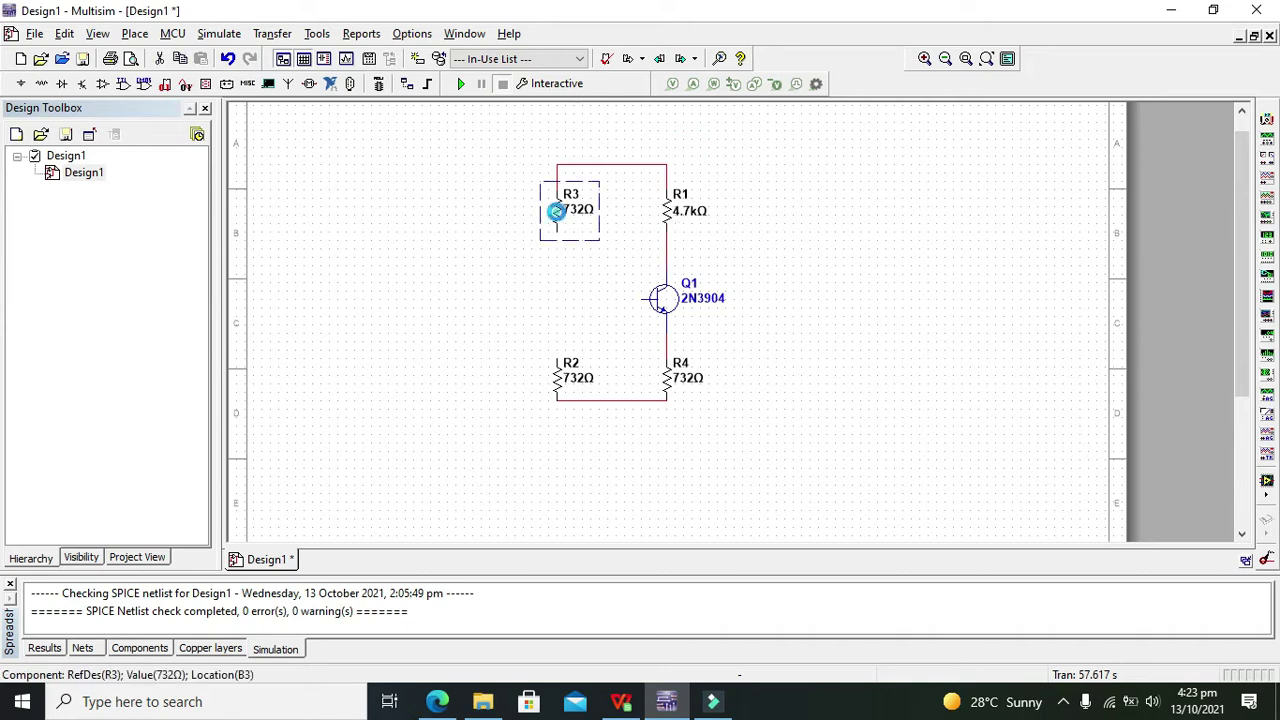
double_click(558, 220)
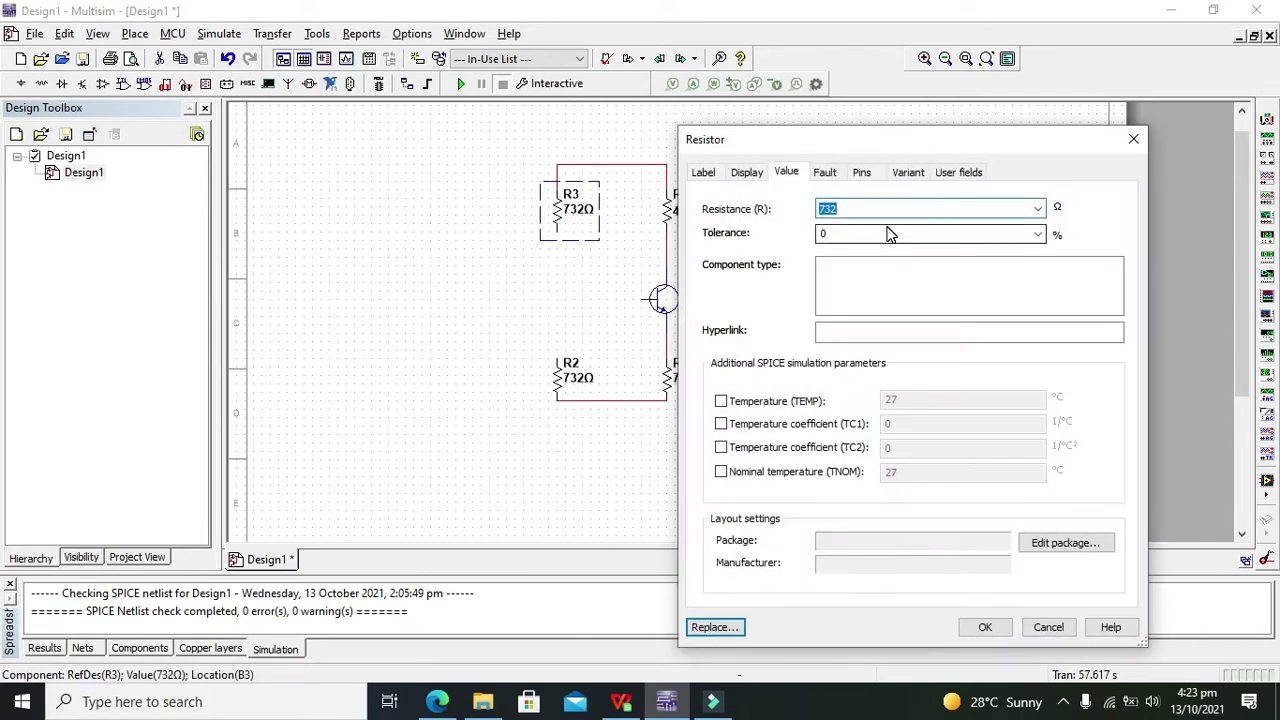
type("1")
key("BackSpace")
type(".1k")
key("Return")
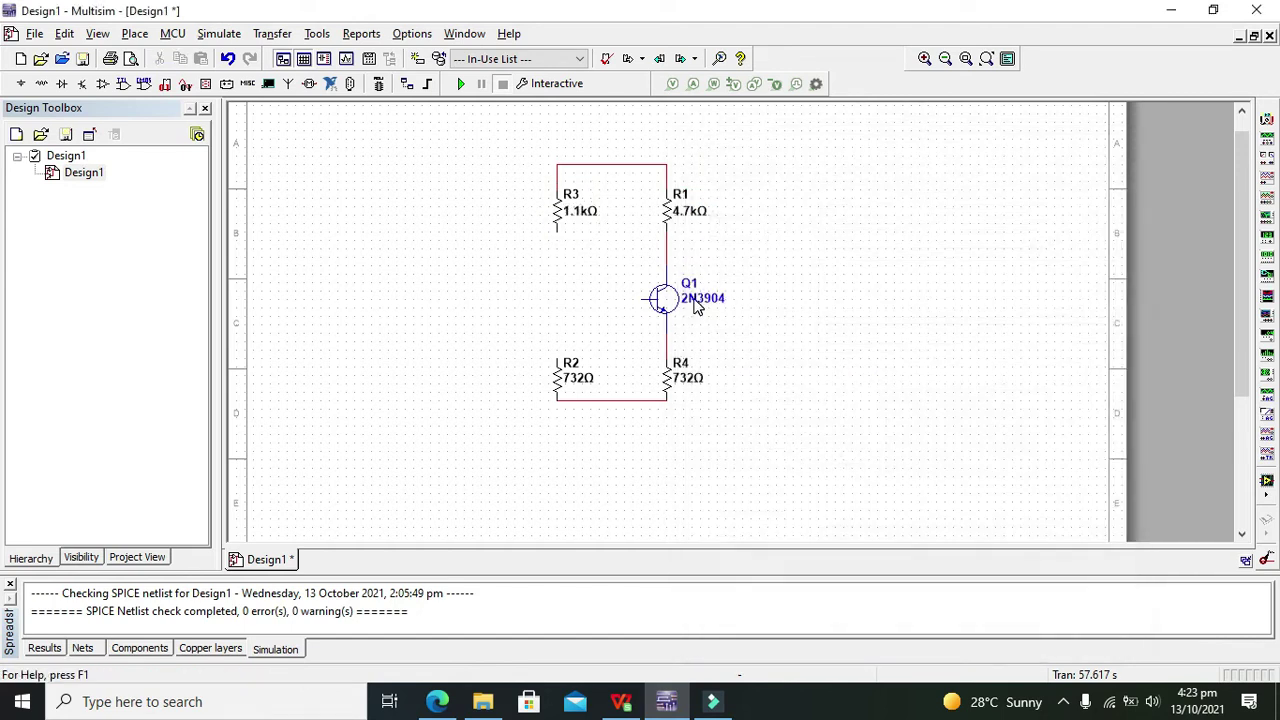
double_click(668, 385)
type("470")
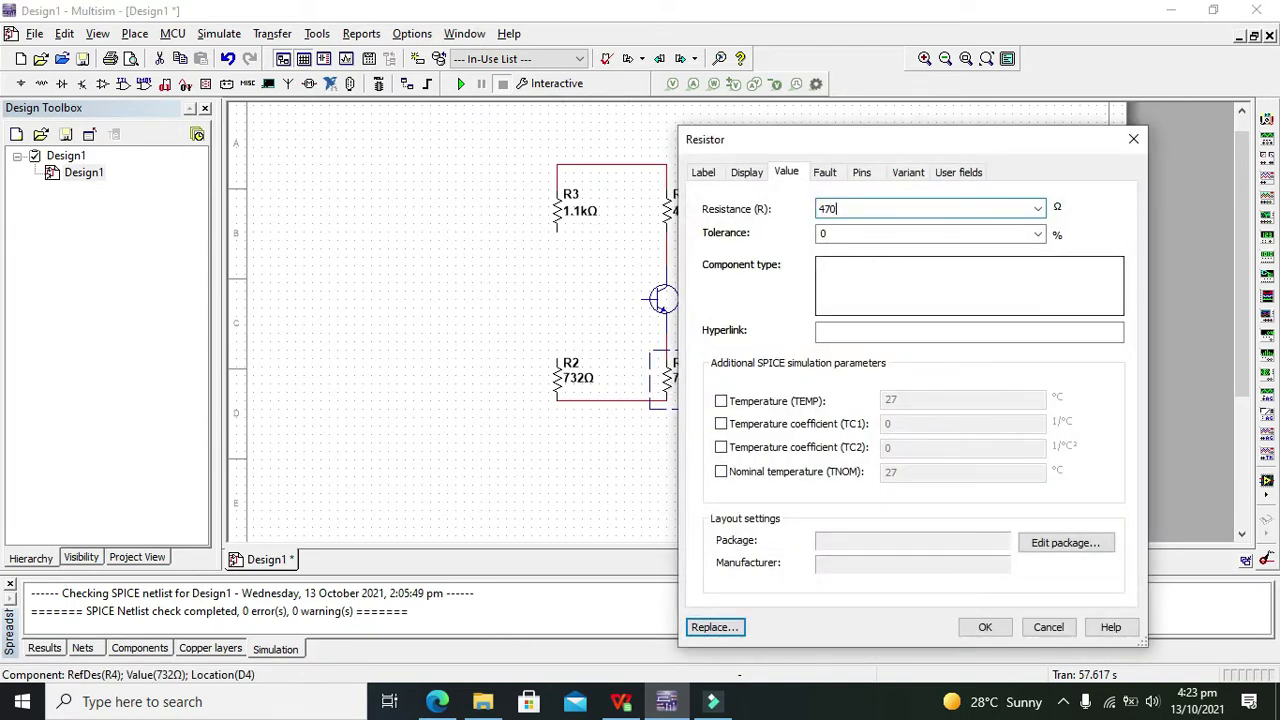
key("Return")
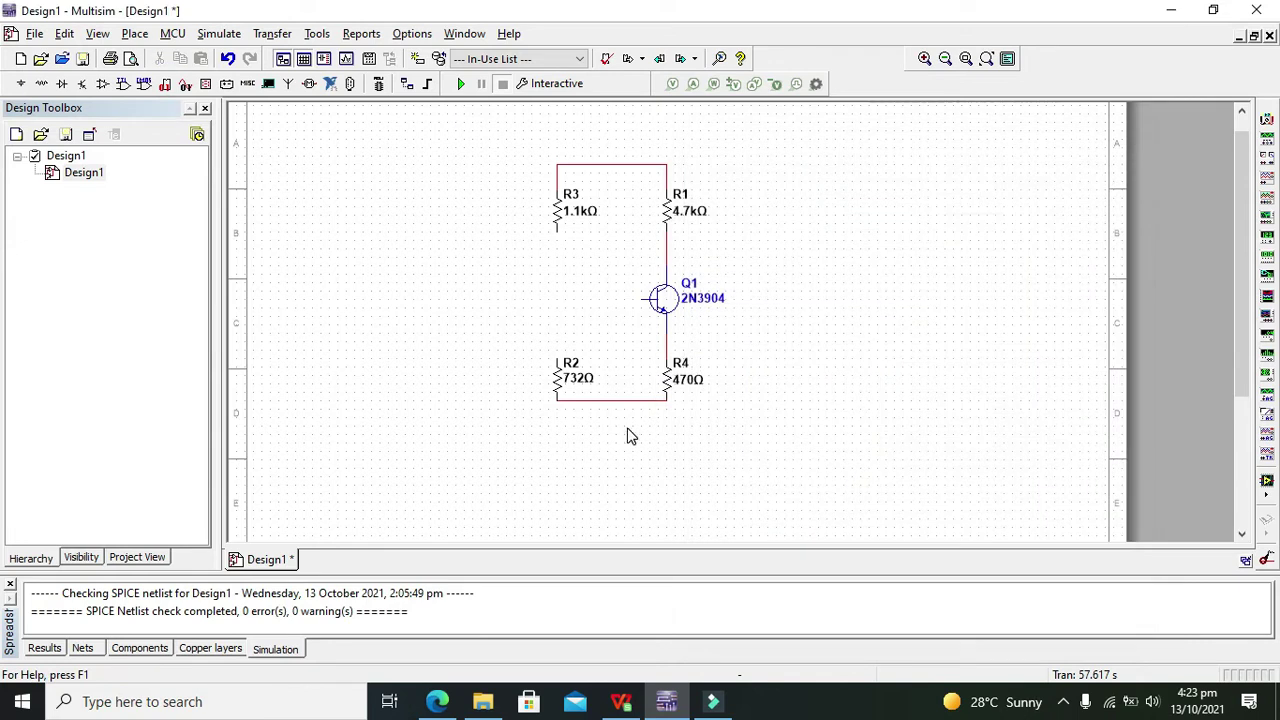
Lower the R2–R4 bottom wire and wire R2's top pin to R3's bottom pin.
left_click_drag(611, 401, 611, 430)
left_click(644, 462)
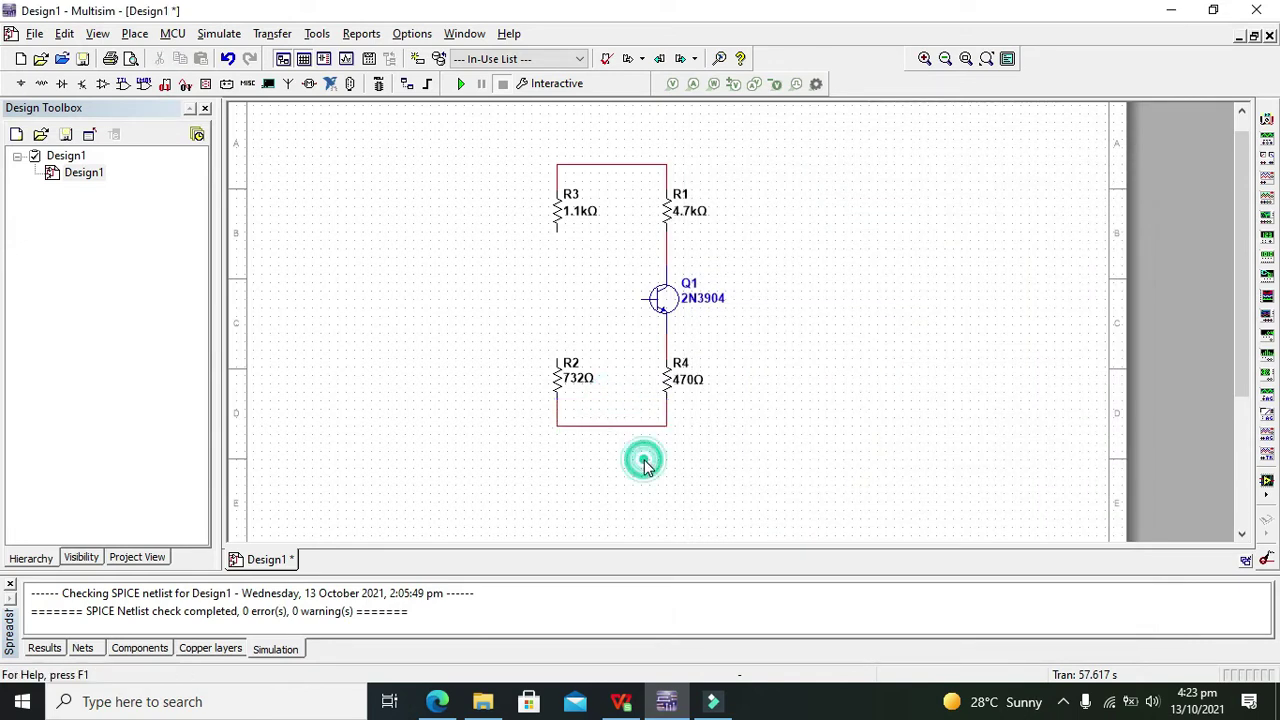
left_click(556, 356)
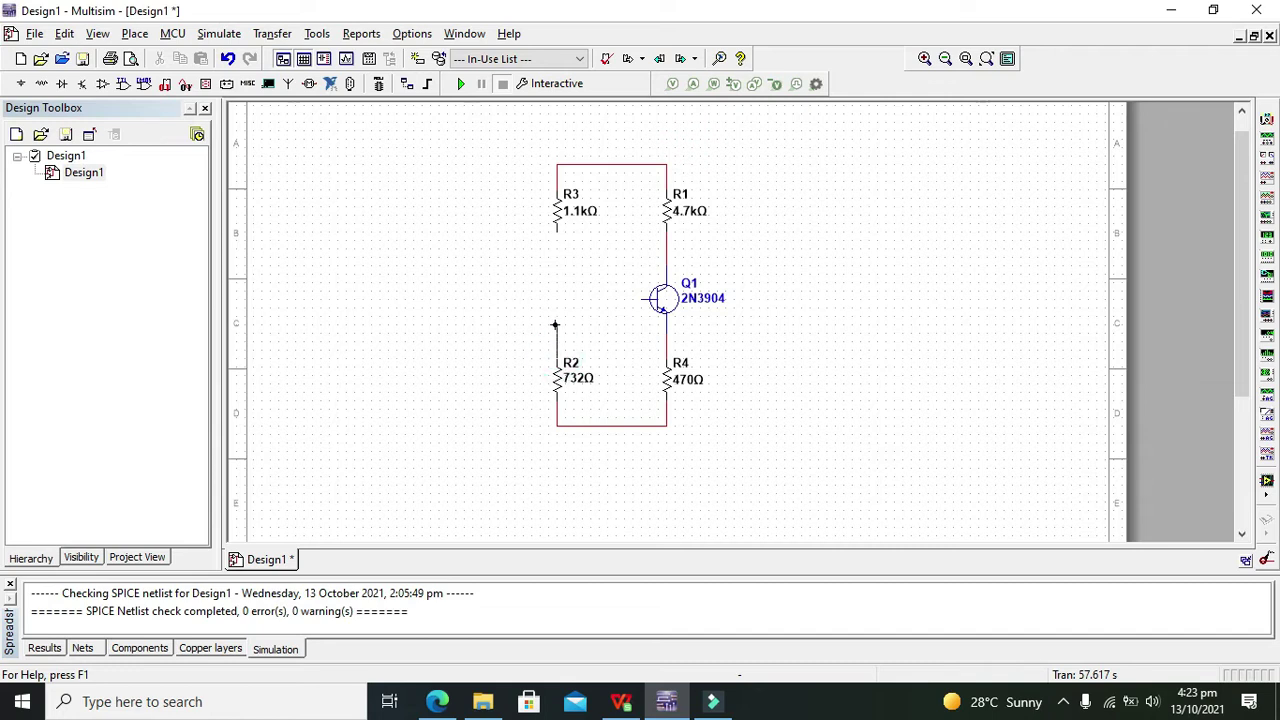
left_click(558, 229)
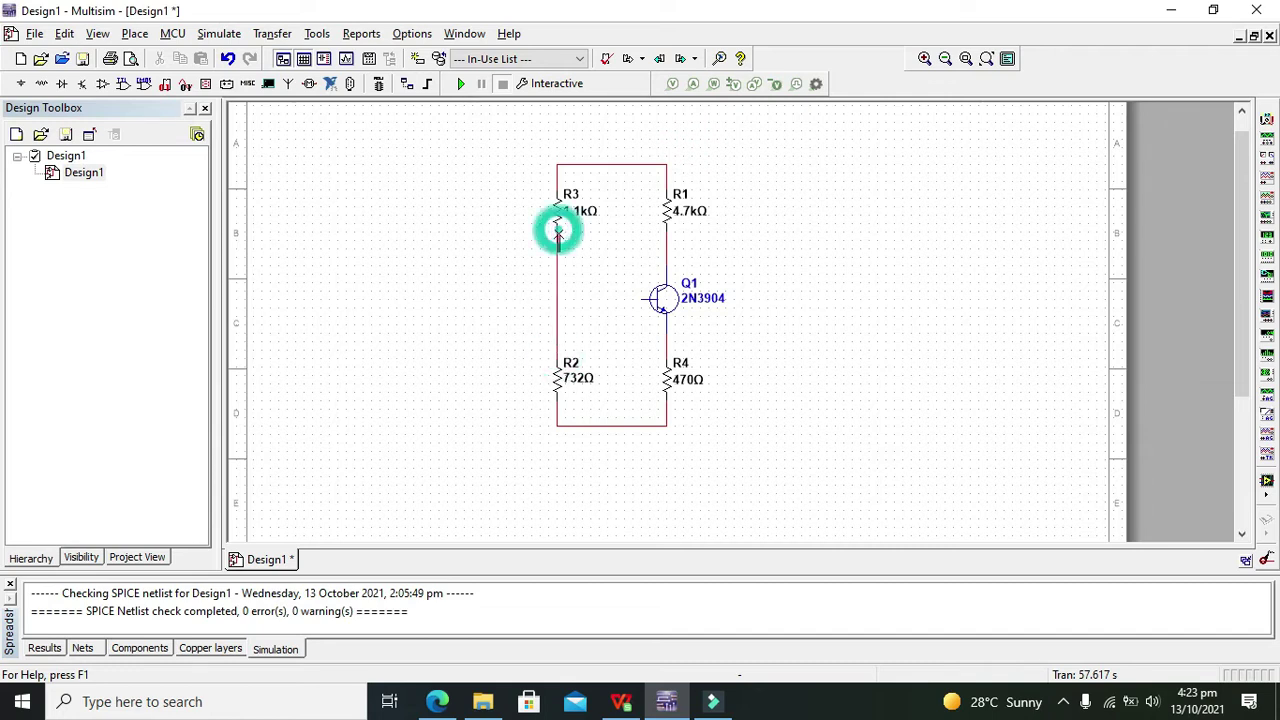
Change R2's resistance from 732 Ω to 1 kΩ.
double_click(560, 386)
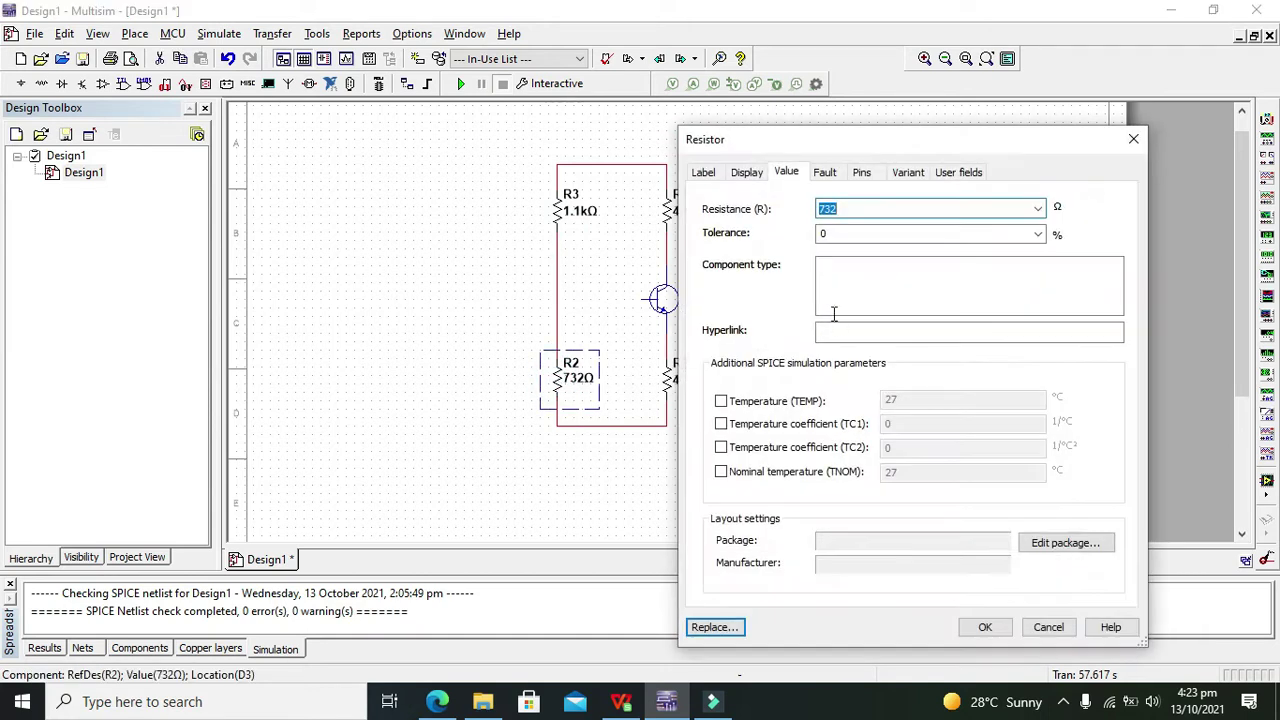
left_click_drag(828, 140, 852, 140)
double_click(872, 208)
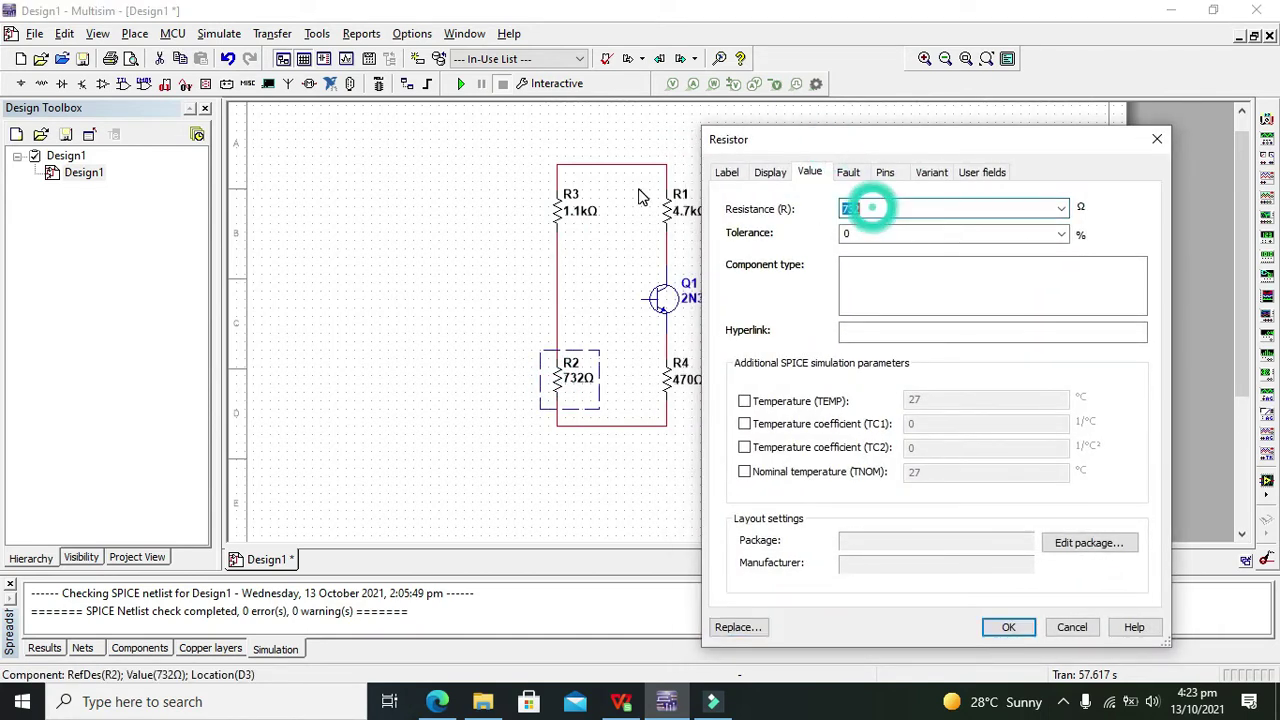
type("1k")
key("Return")
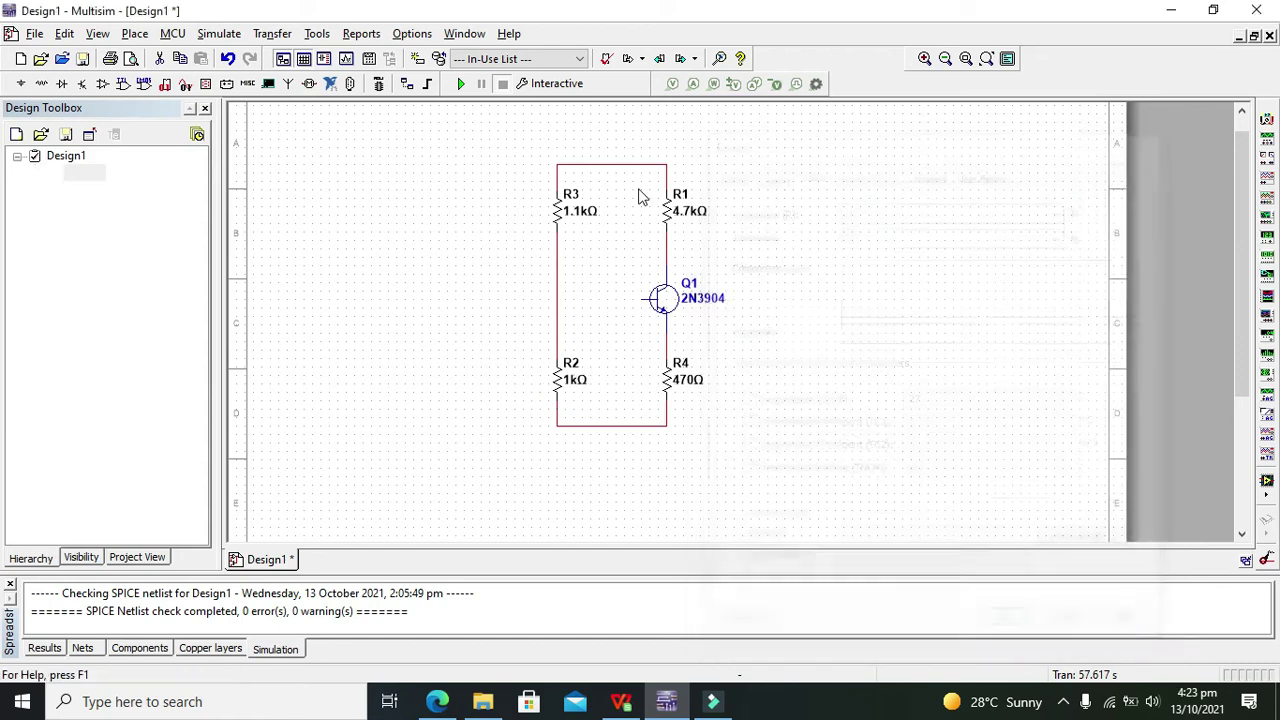
left_click(778, 226)
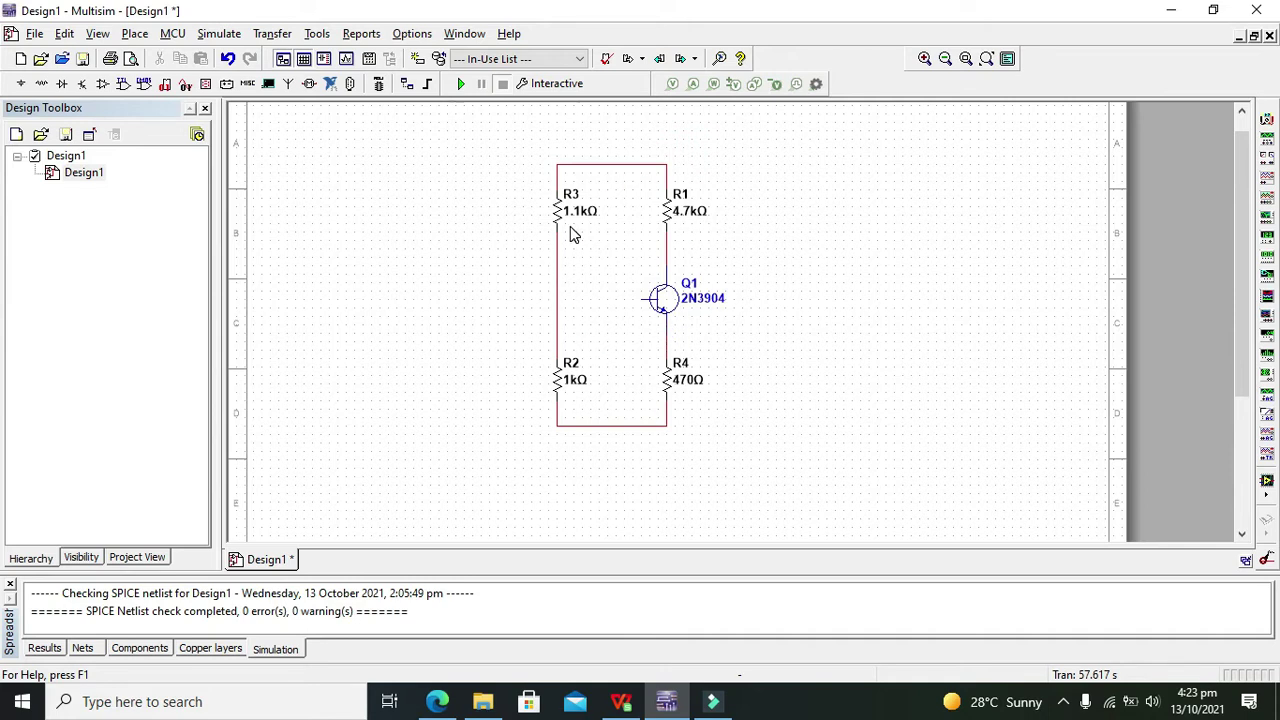
Place a 10 µF electrolytic capacitor C1 on the schematic from the Basic group.
left_click(330, 83)
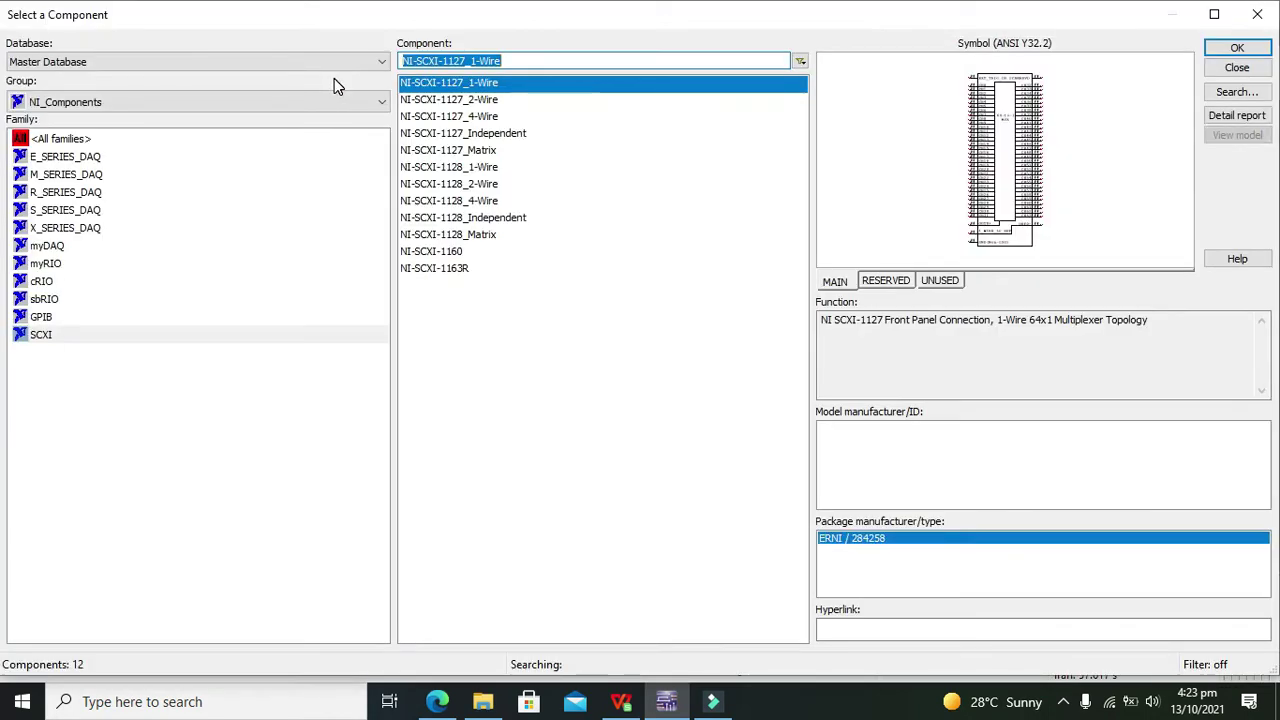
key("BackSpace")
left_click(306, 100)
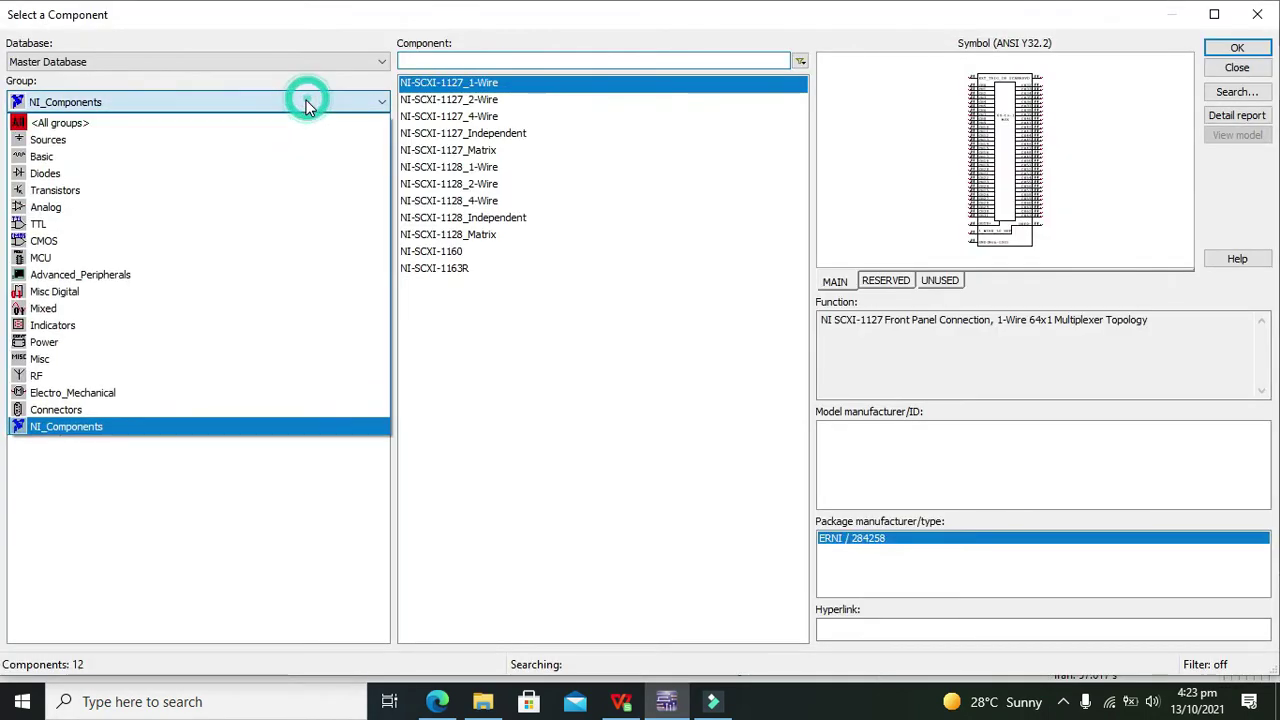
left_click(277, 156)
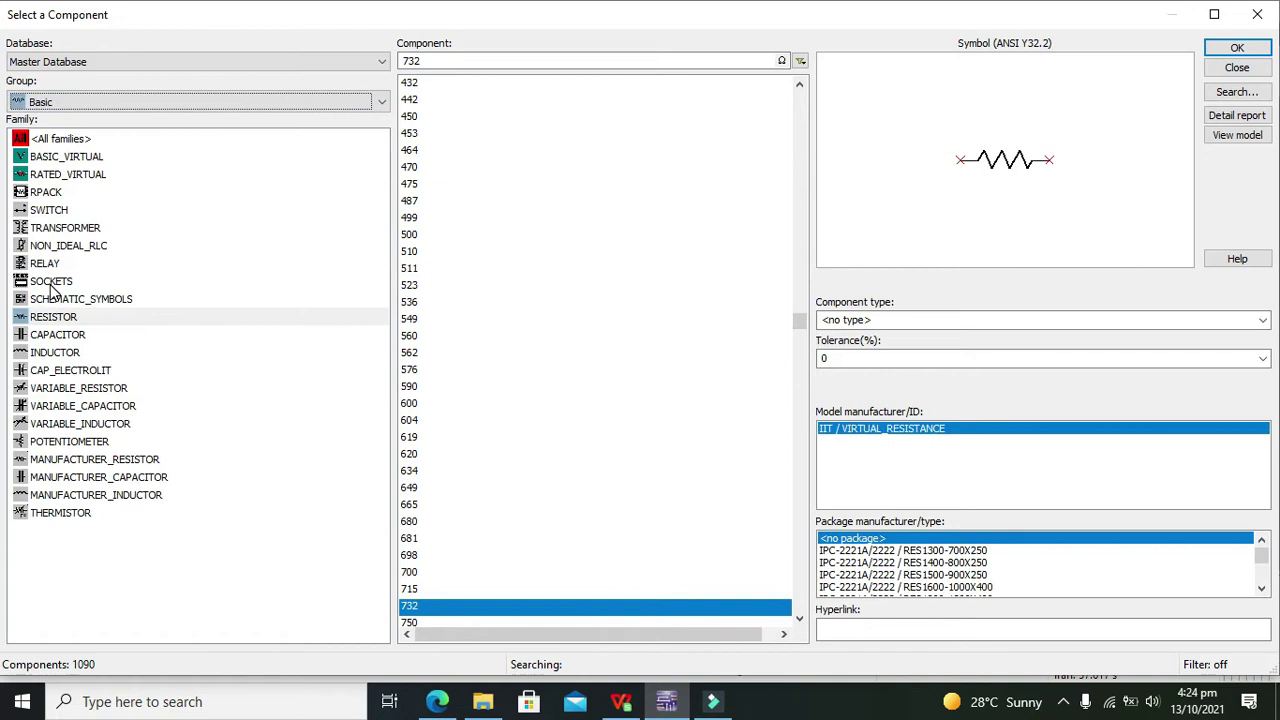
left_click(70, 371)
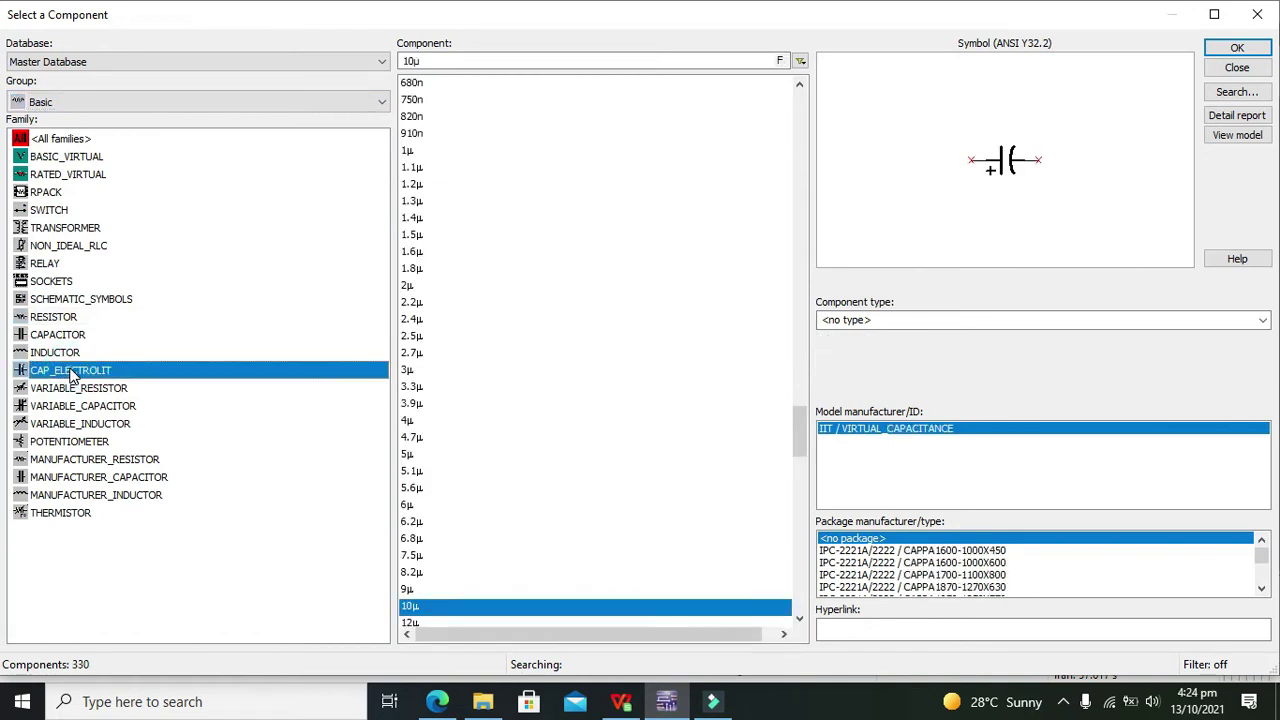
left_click(1237, 47)
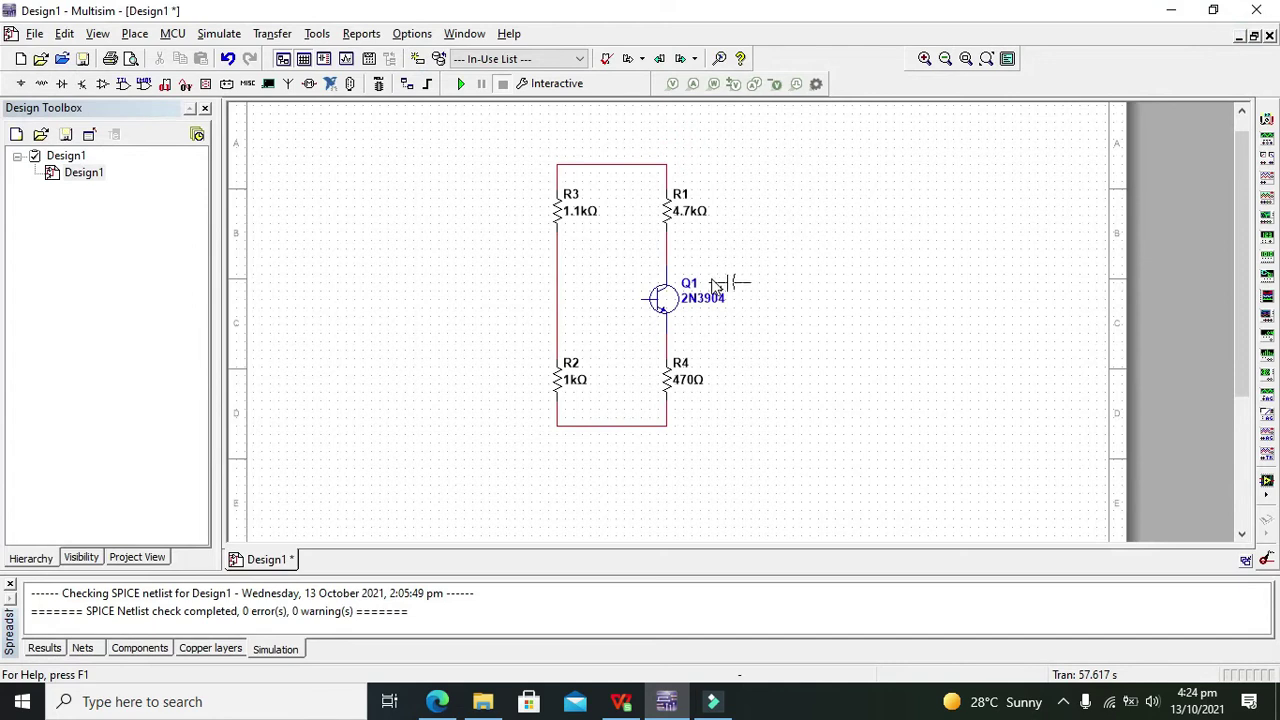
left_click(395, 305)
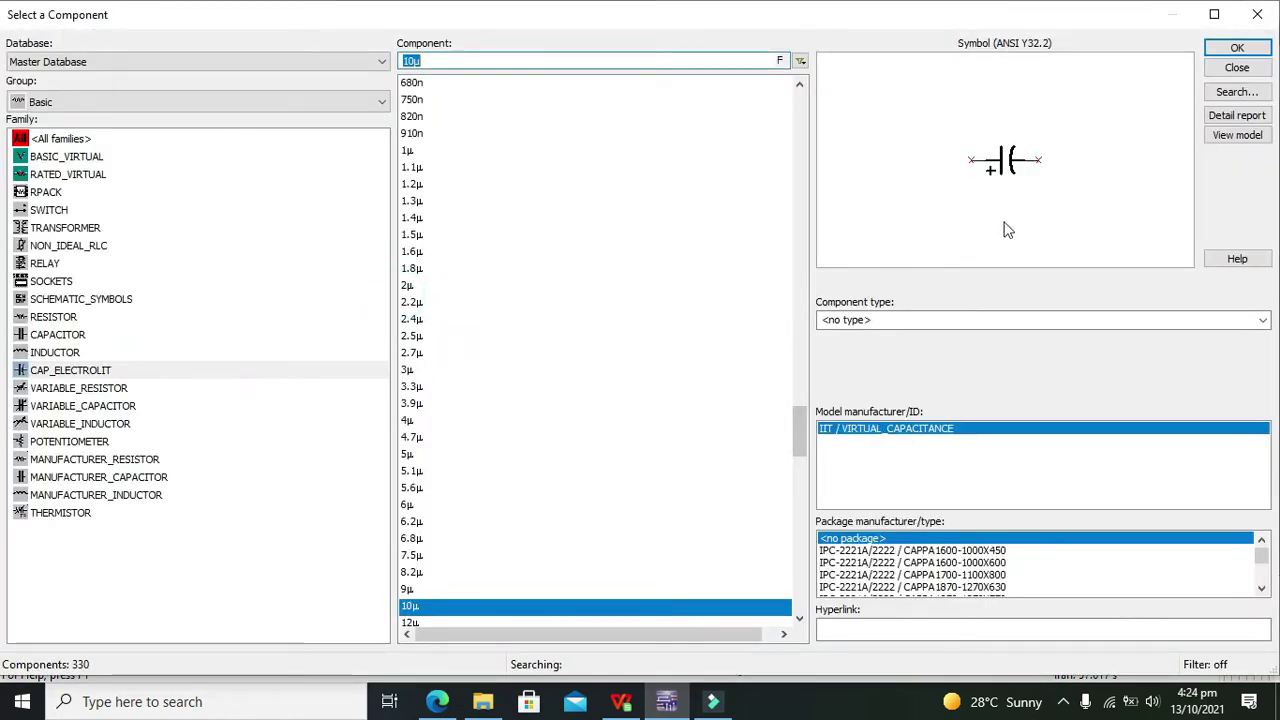
Place a second 10 µF capacitor C2 right of Q1 and flip it horizontally.
left_click(1237, 47)
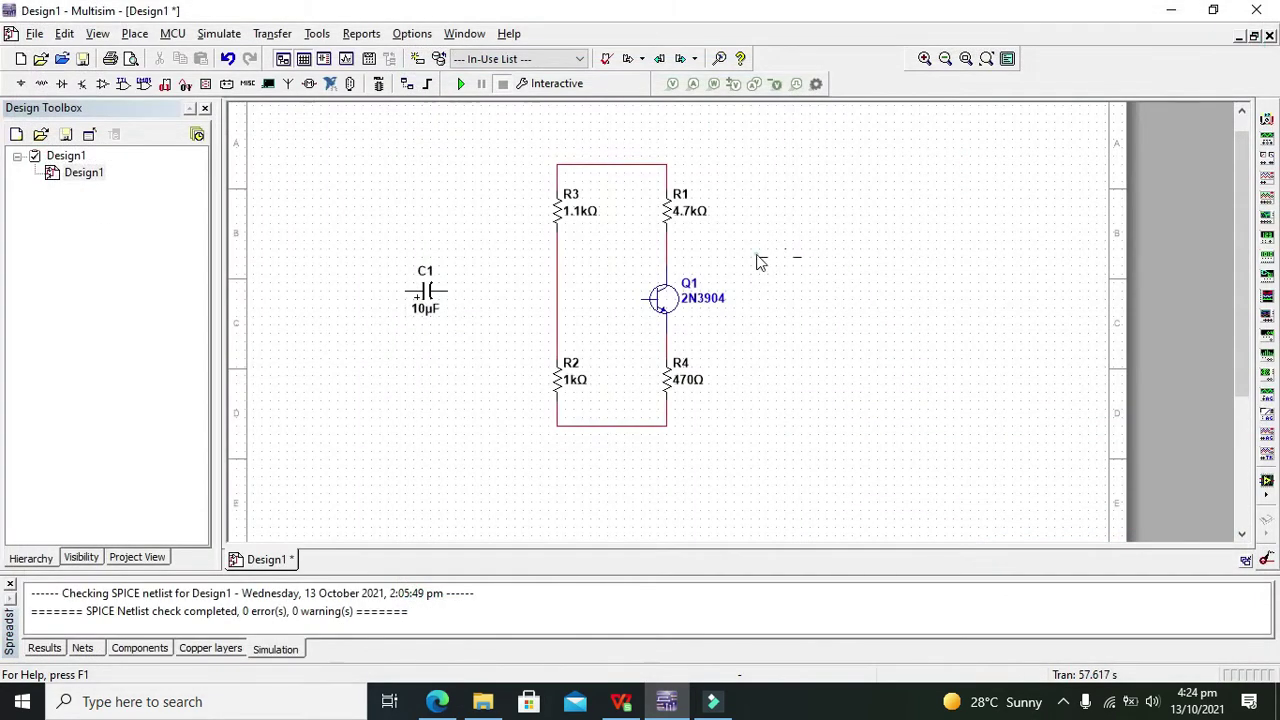
left_click(757, 260)
left_click(1257, 14)
right_click(785, 265)
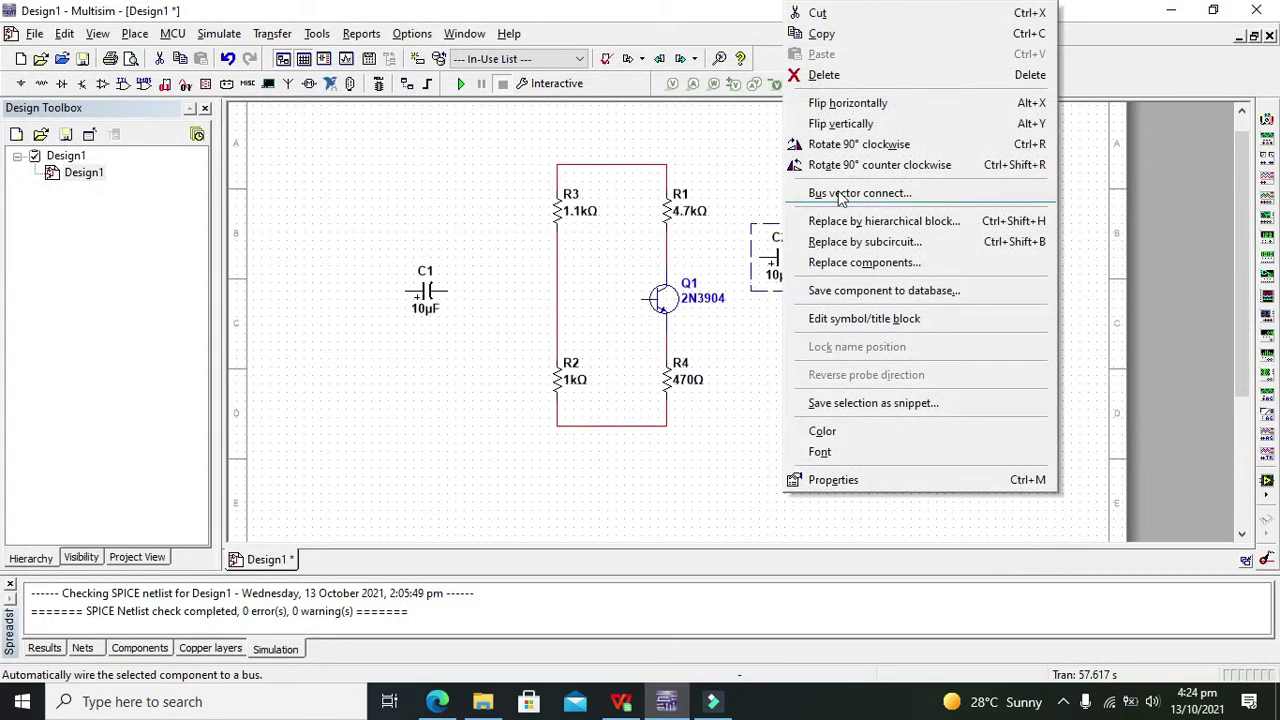
left_click(877, 103)
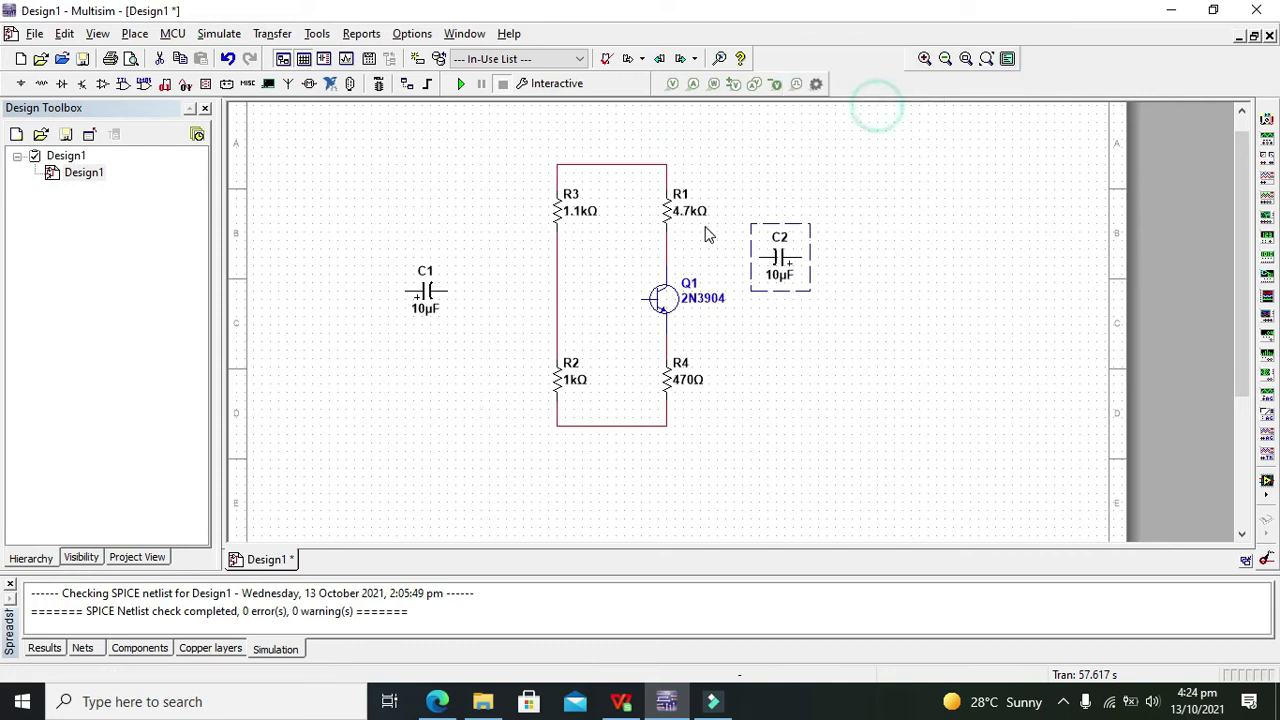
Shift C1 right and up so it lines up with Q1's base.
left_click(690, 215)
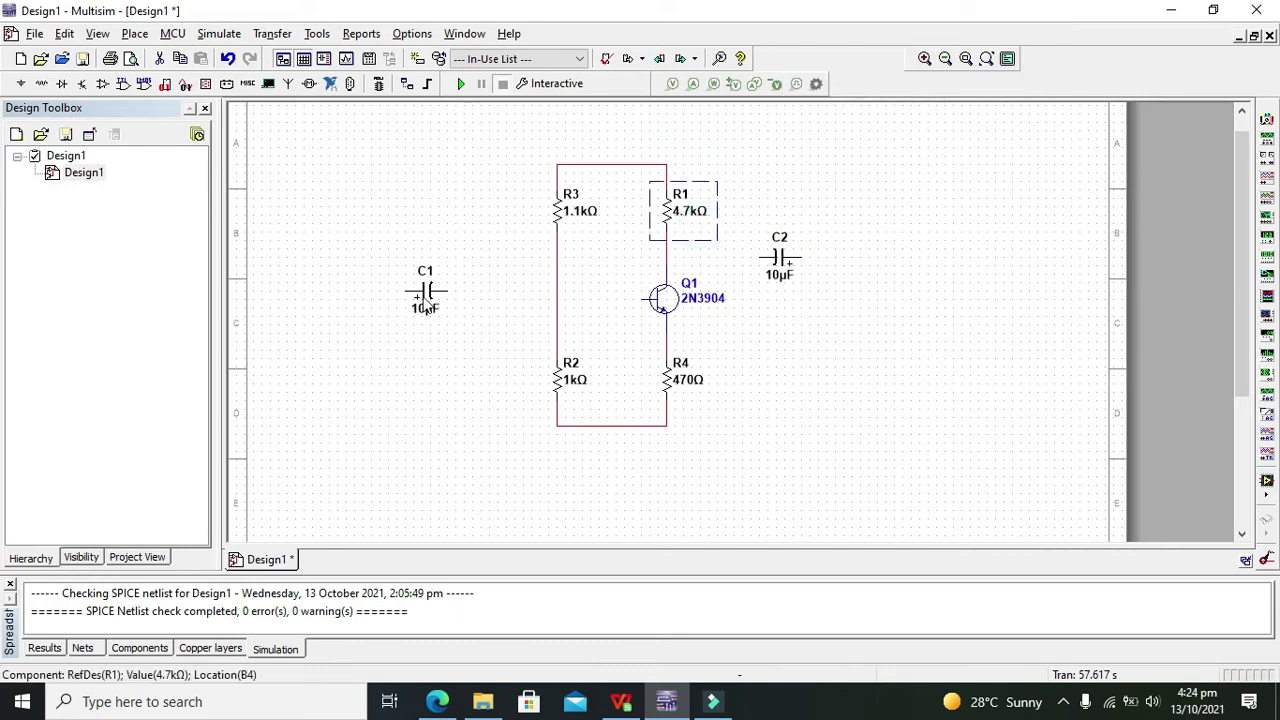
left_click_drag(425, 290, 451, 316)
left_click(523, 309)
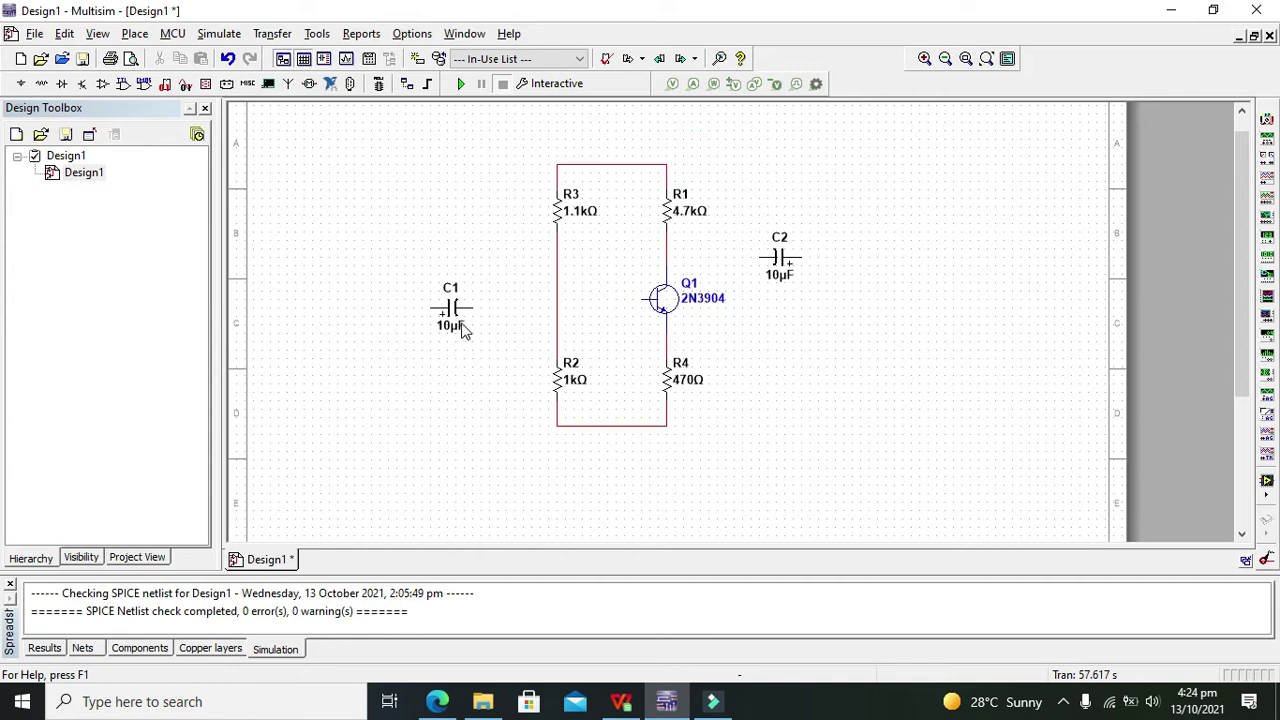
left_click_drag(451, 311, 451, 303)
left_click(506, 308)
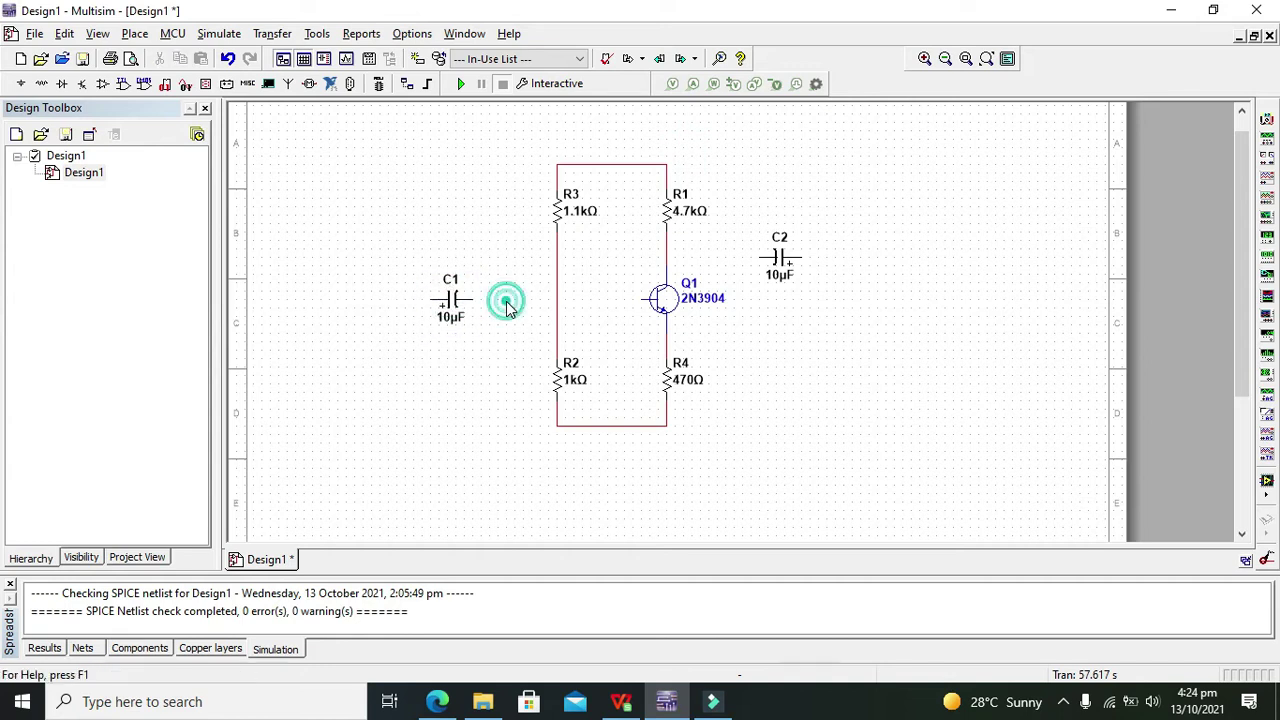
Wire Q1's base to C1's right pin and C2's left pin to the collector node below R1.
left_click(639, 299)
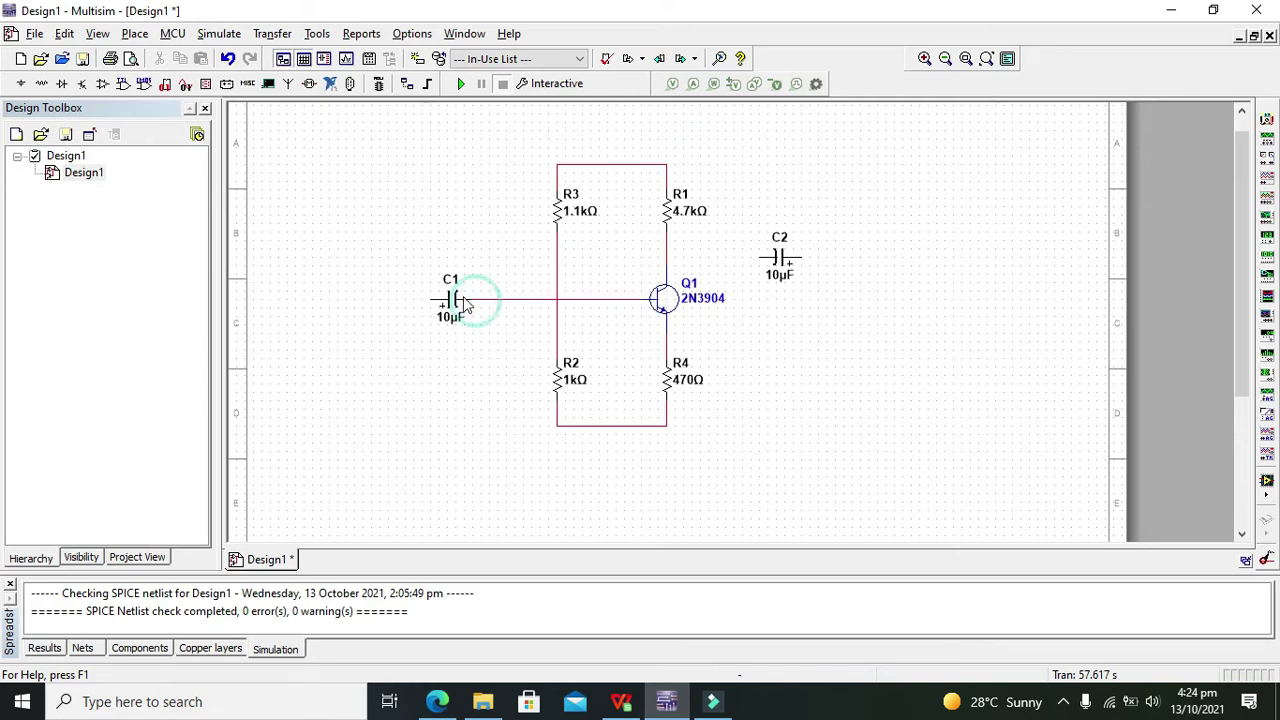
left_click(474, 300)
left_click(476, 301)
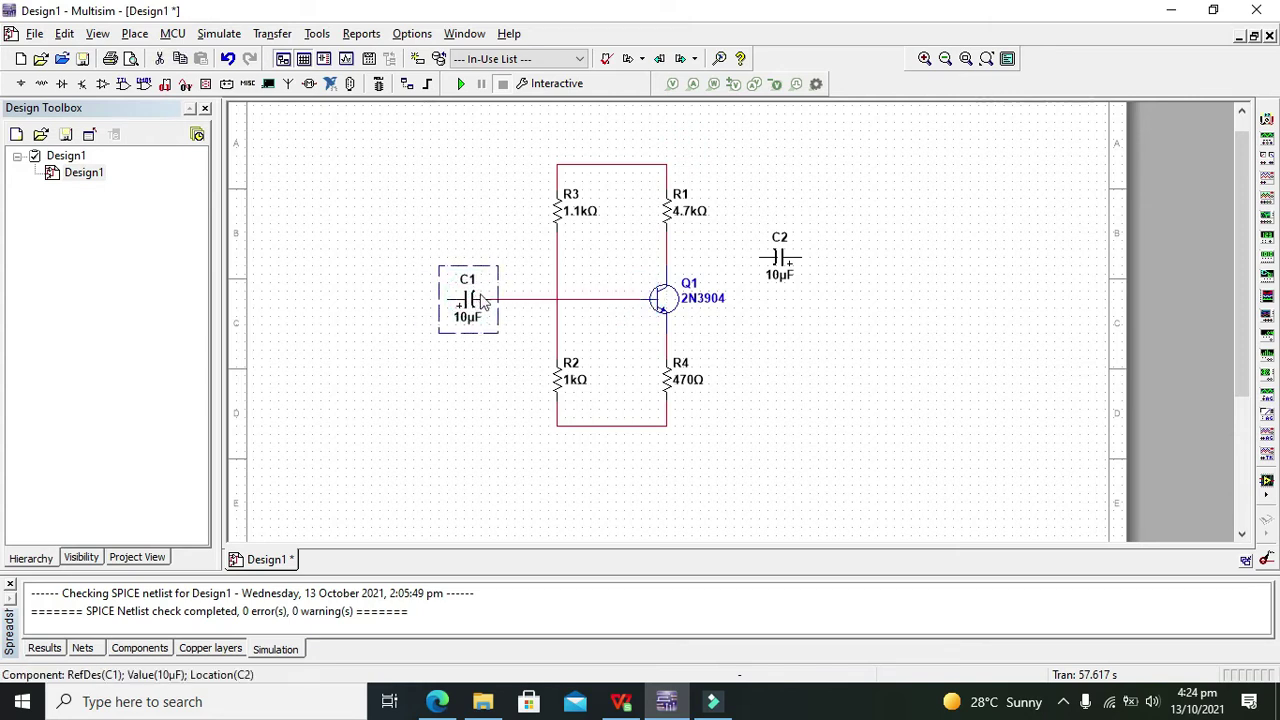
left_click(516, 278)
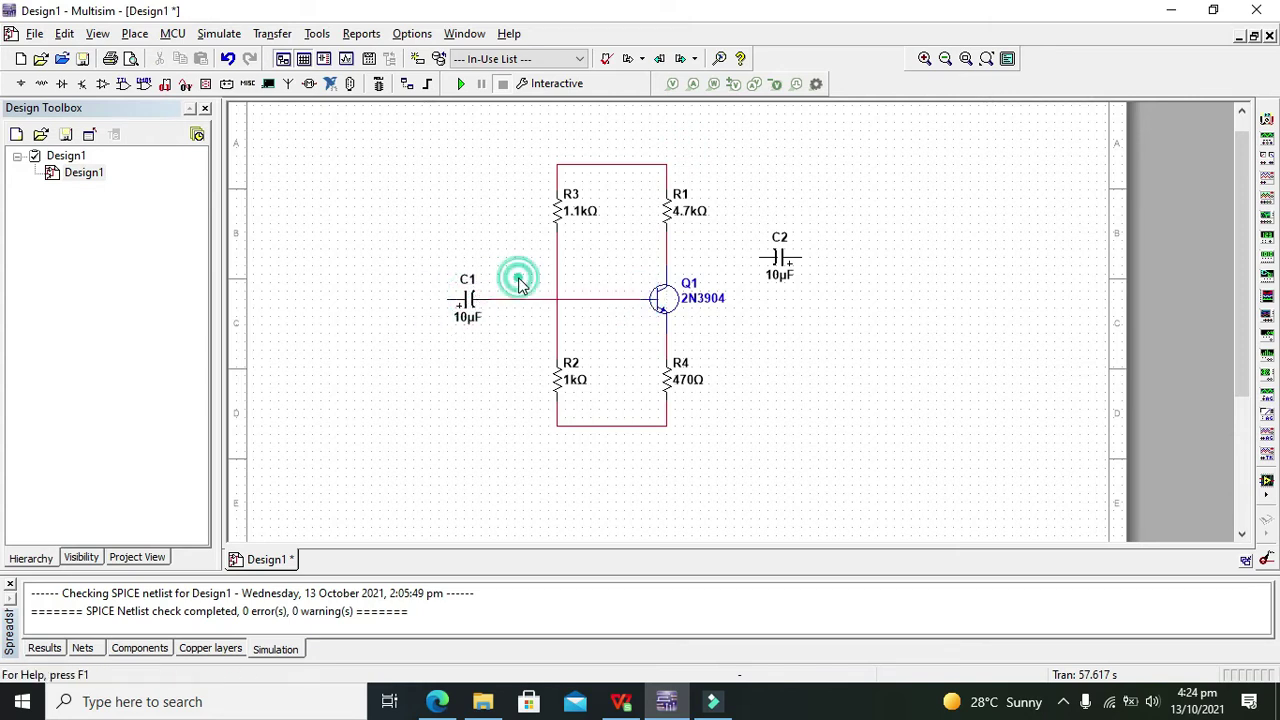
left_click(470, 300)
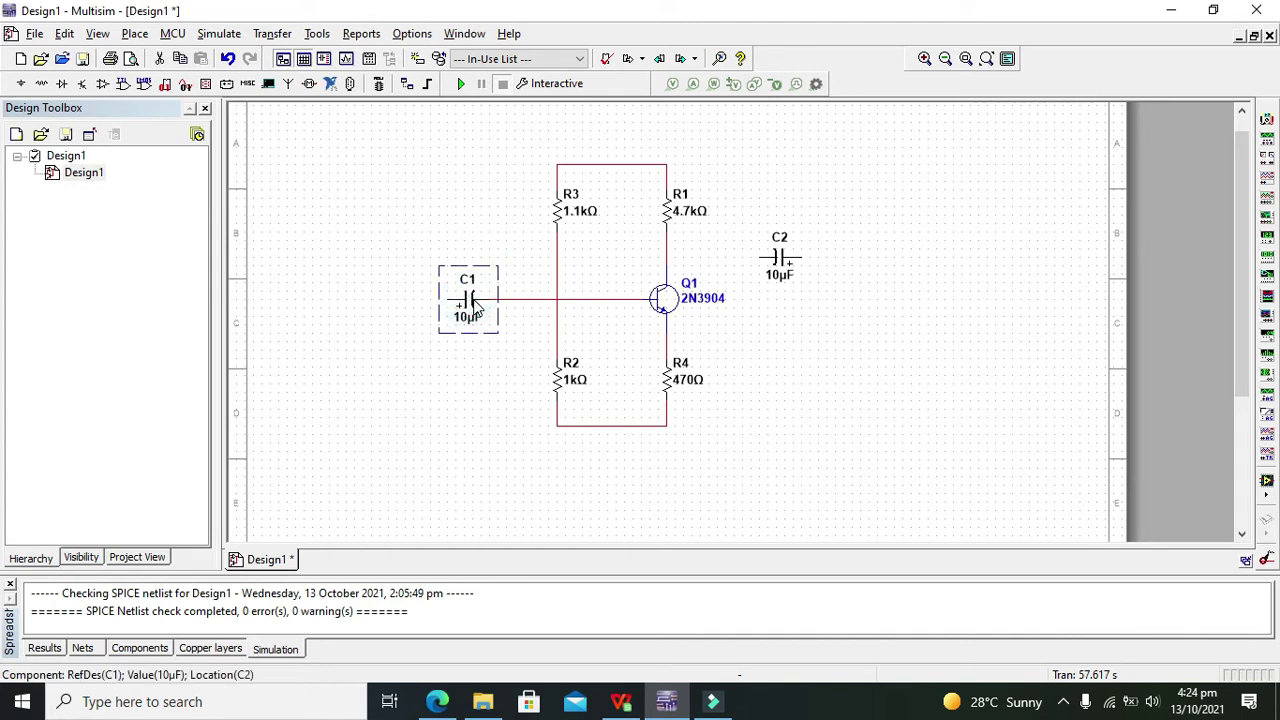
left_click(539, 285)
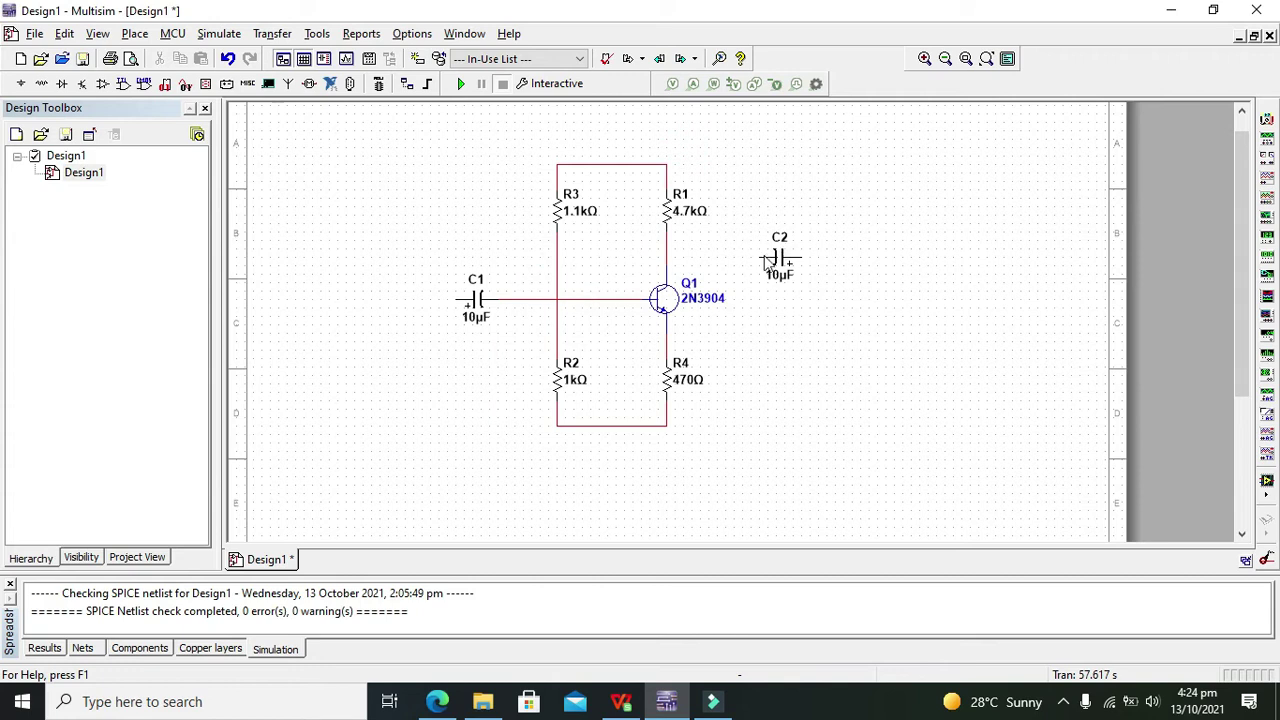
left_click(758, 258)
left_click(665, 258)
Place AC source V1 left of C1, wiring its top to C1 and its bottom to R2's bottom.
left_click(20, 83)
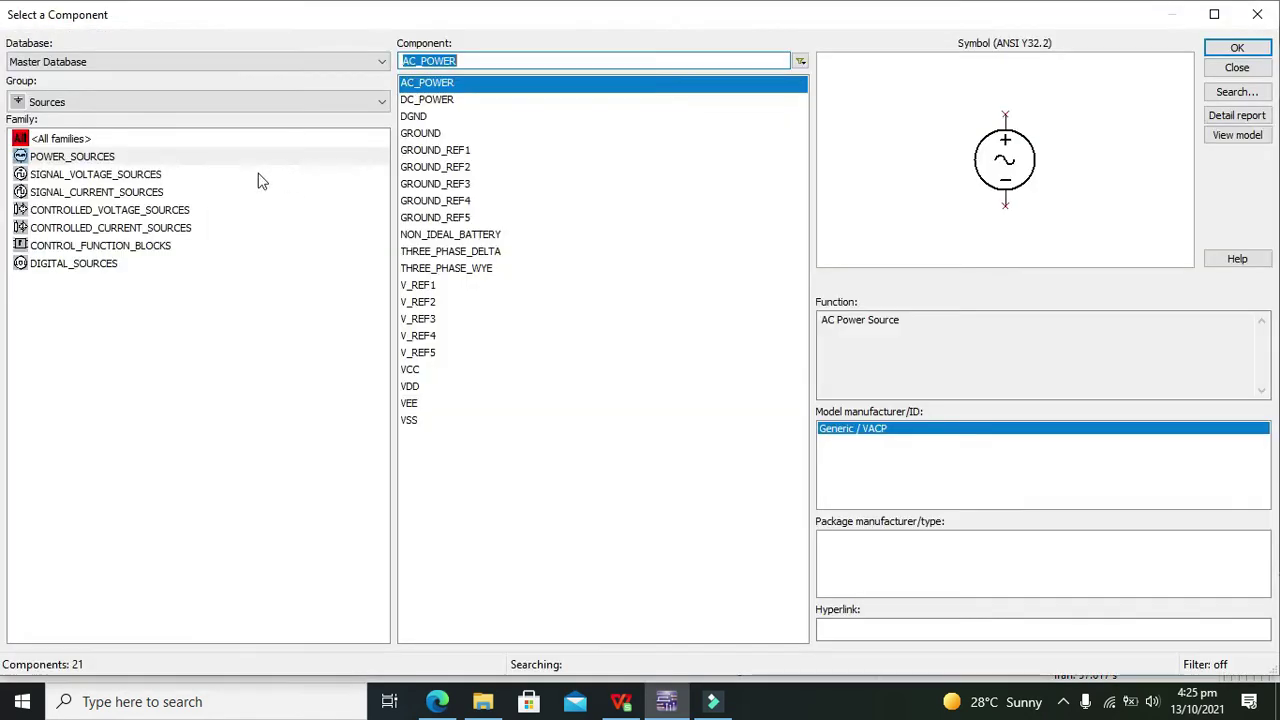
left_click(150, 175)
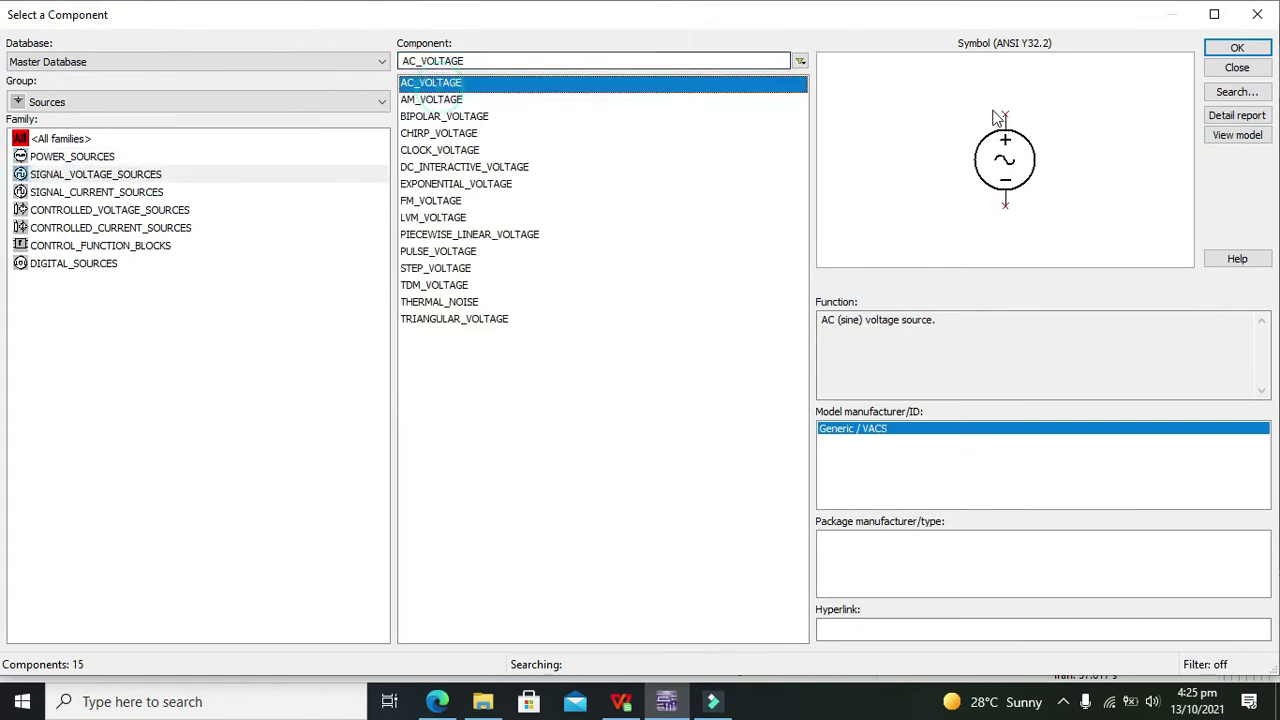
left_click(1237, 48)
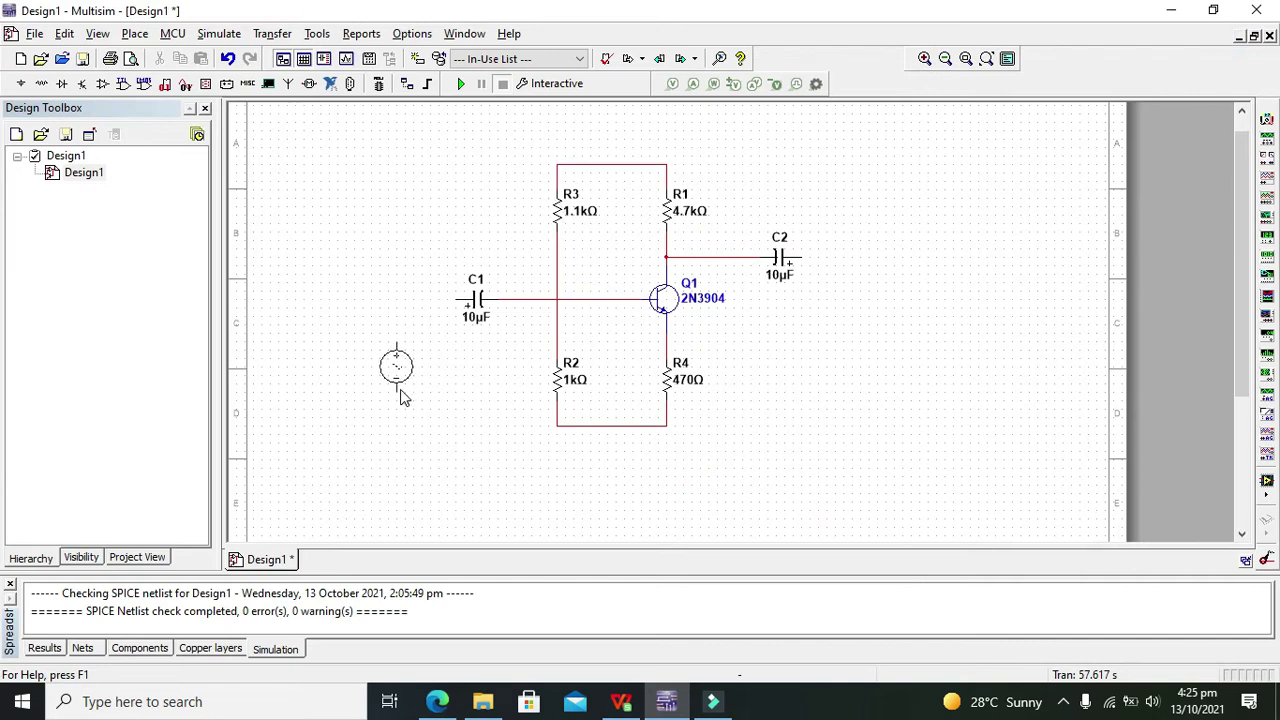
left_click(400, 388)
left_click(1256, 18)
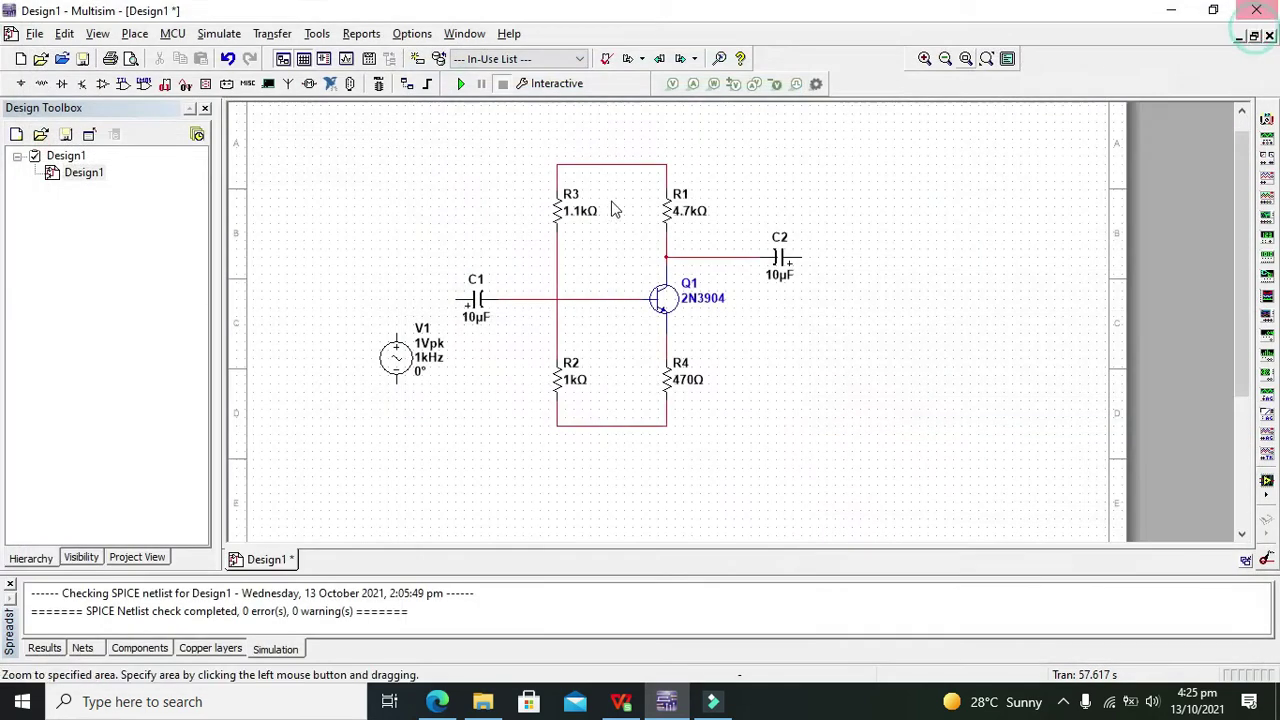
left_click_drag(457, 300, 393, 326)
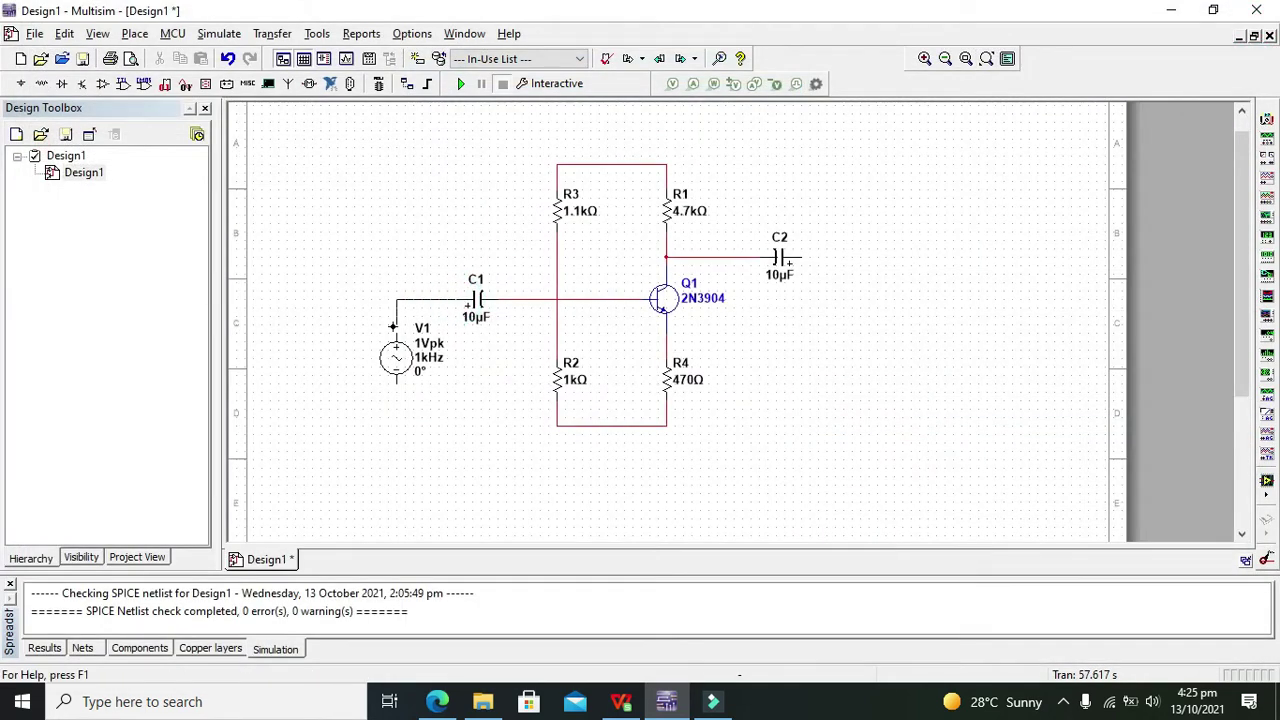
left_click(397, 327)
left_click(557, 425)
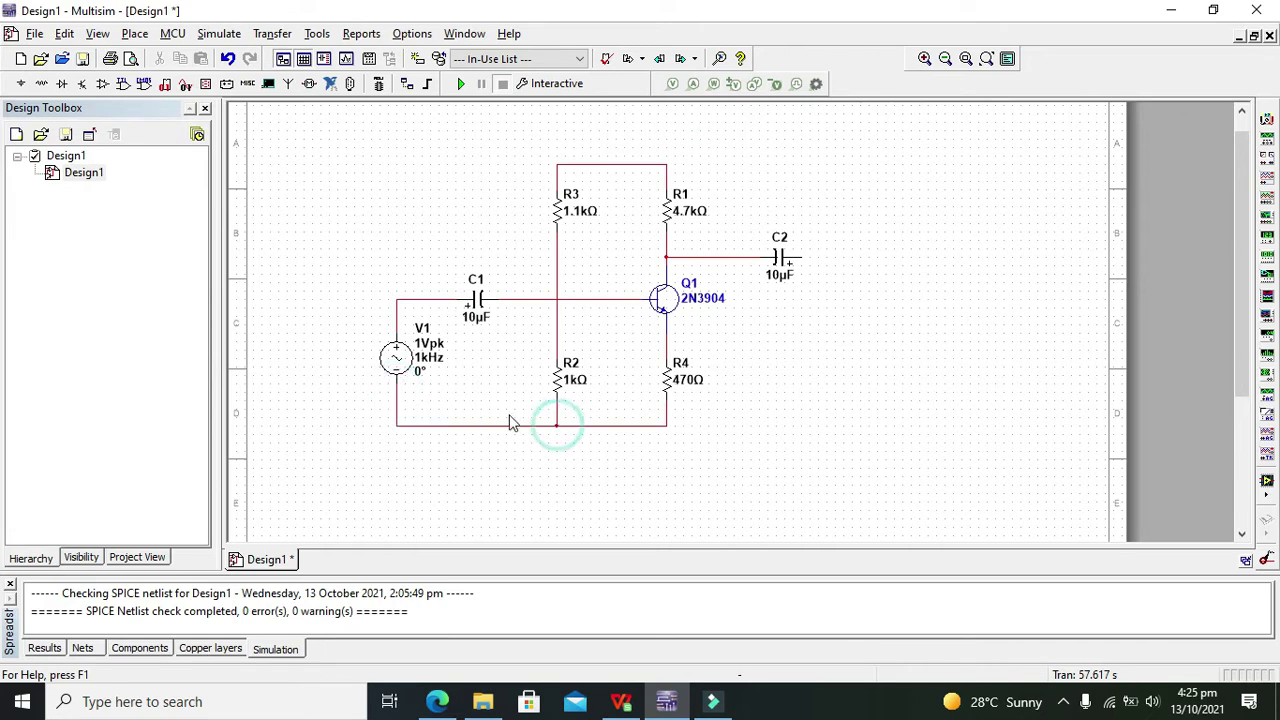
Change V1's frequency from 1 kHz to 100 Hz in its properties.
double_click(397, 360)
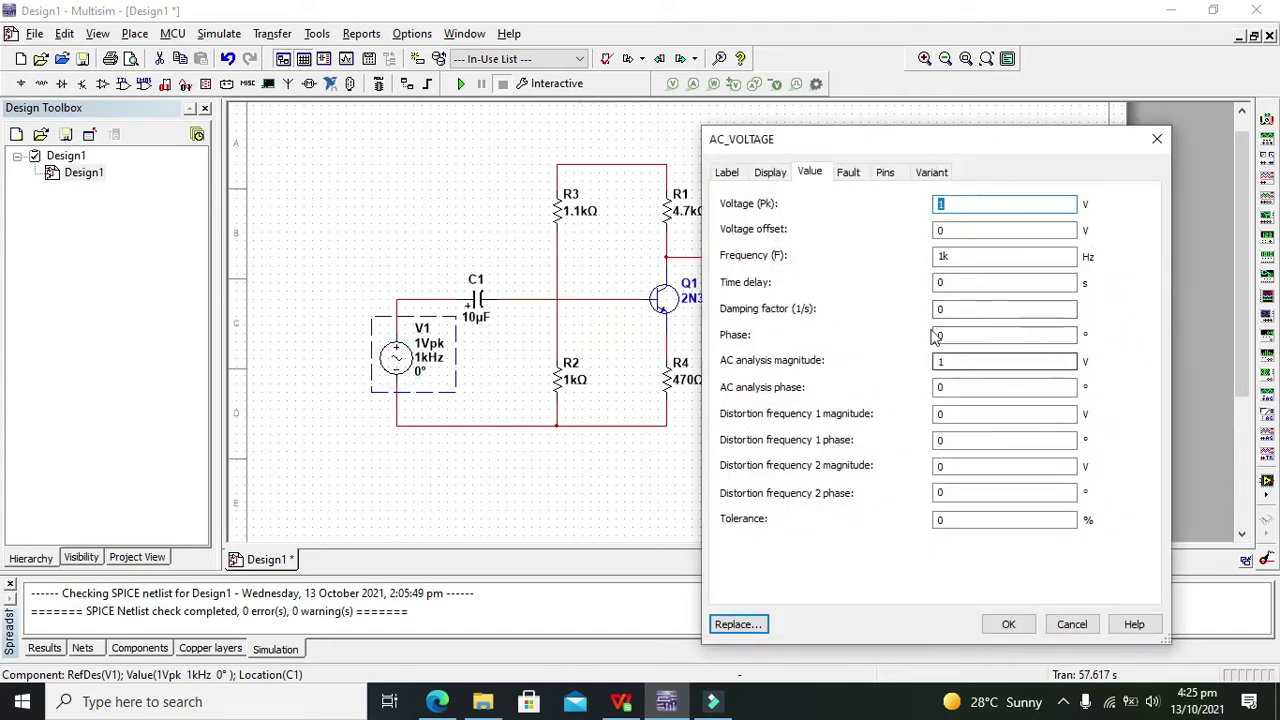
left_click(1001, 256)
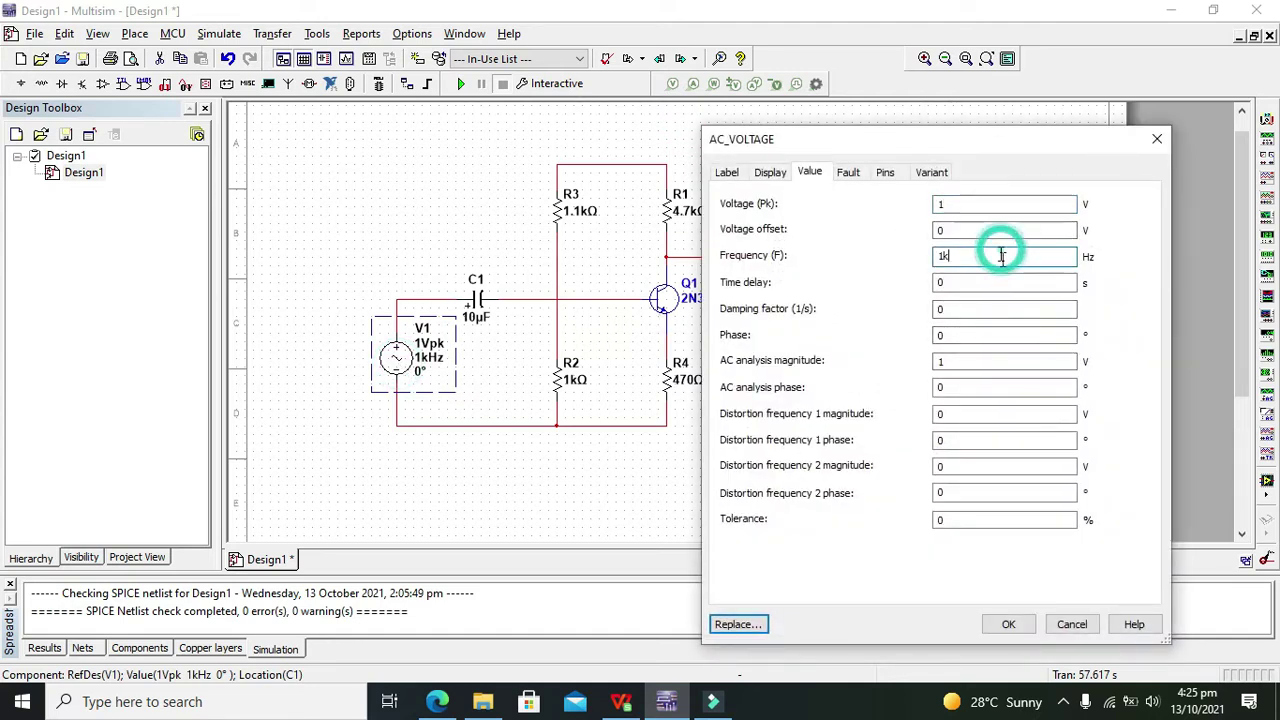
key("BackSpace")
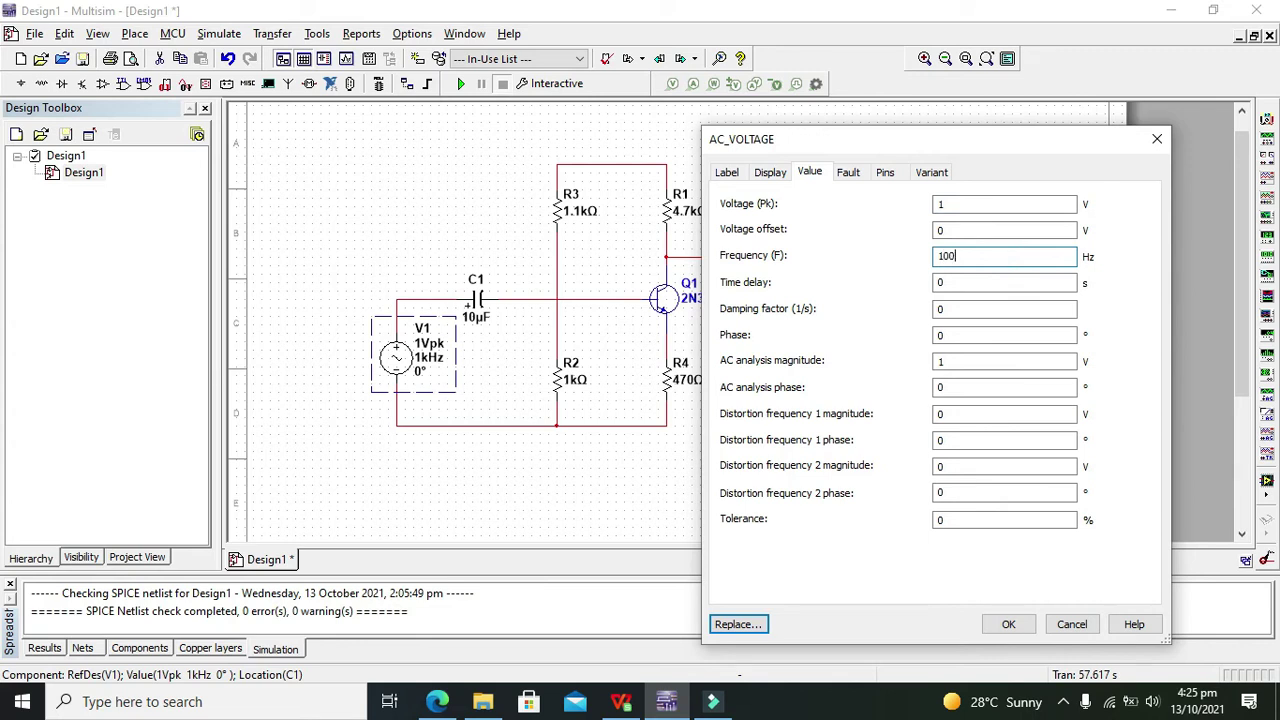
key("Return")
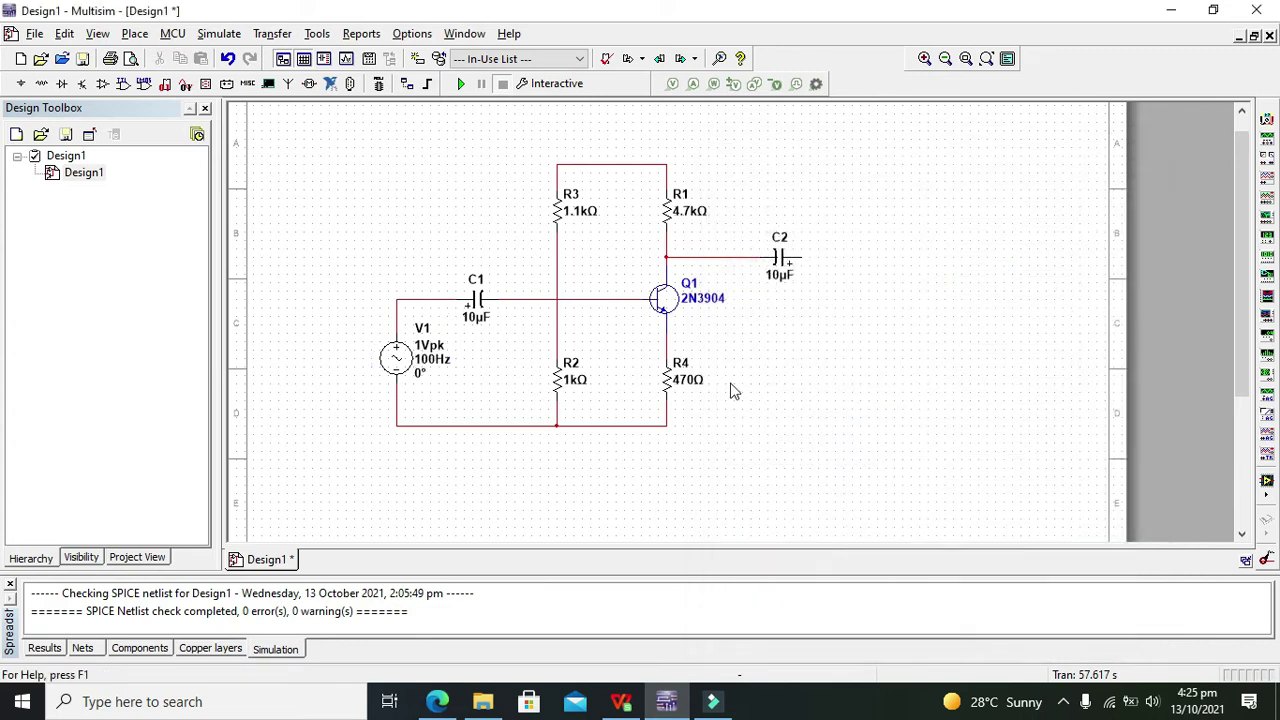
Place a GROUND symbol from Power Sources on the bottom wire under R2, positioned just below it.
left_click(20, 83)
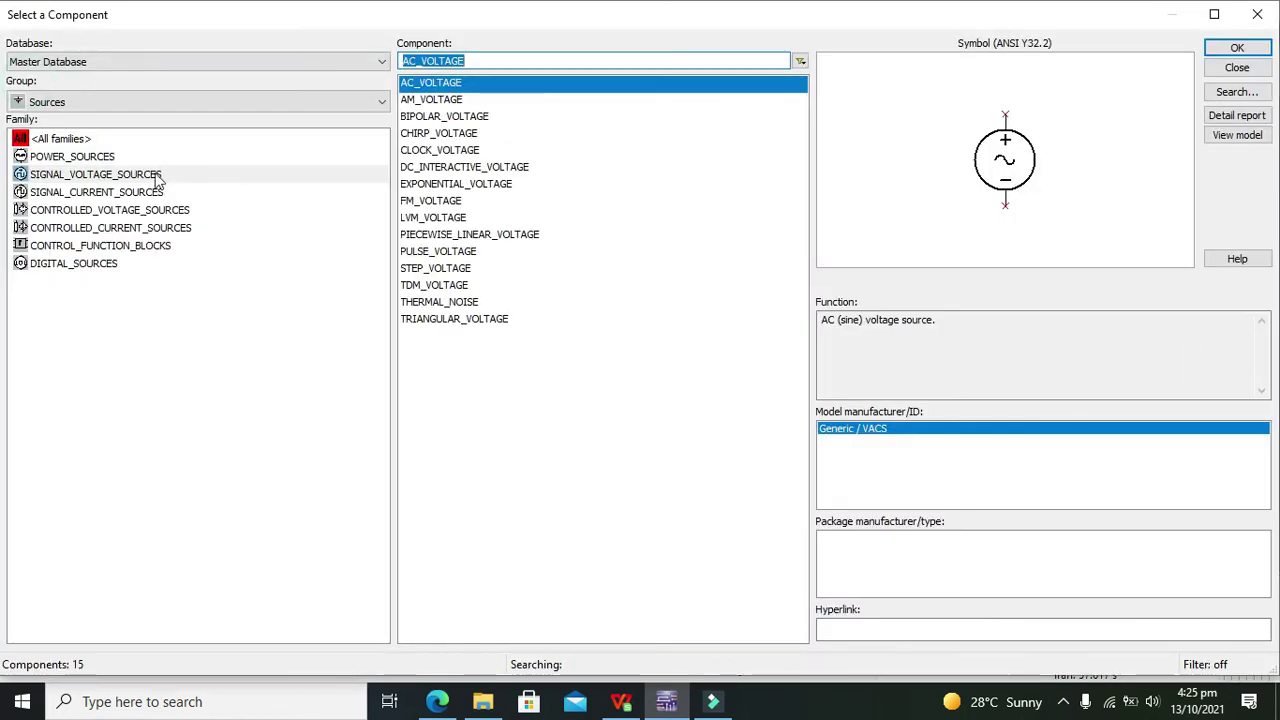
left_click(150, 157)
left_click(432, 136)
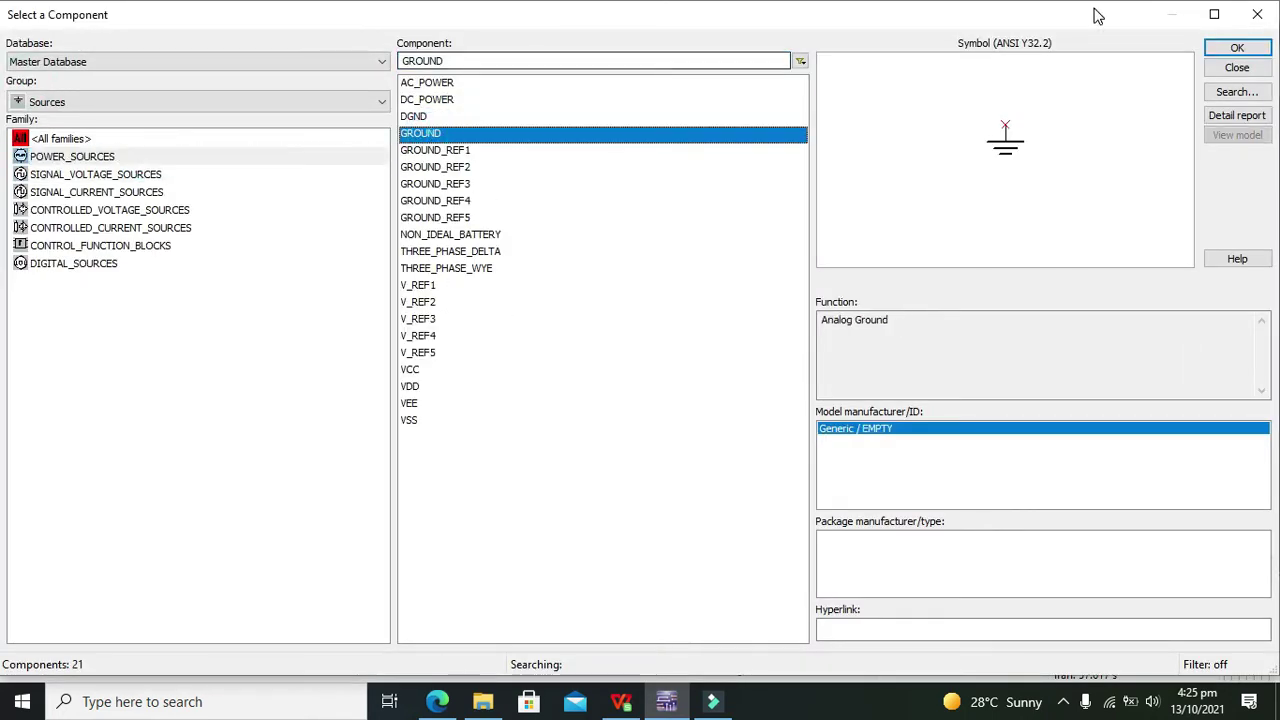
left_click(1236, 48)
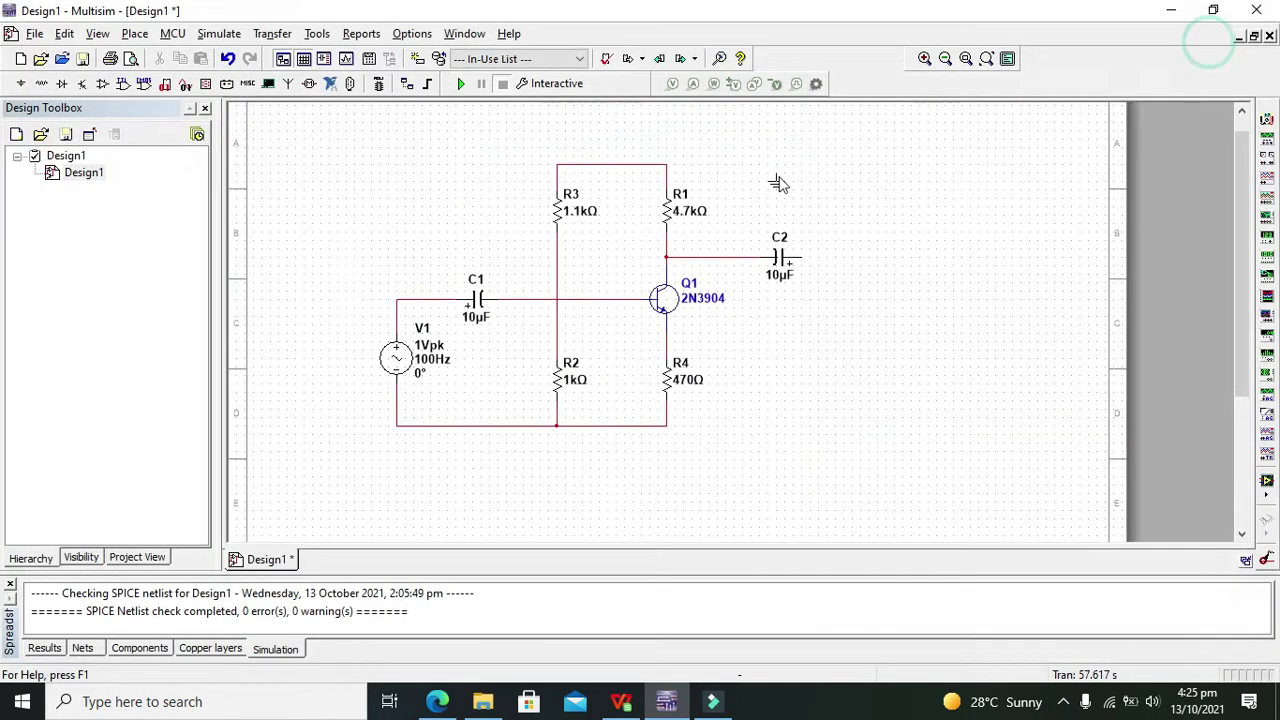
left_click(558, 432)
left_click(1260, 14)
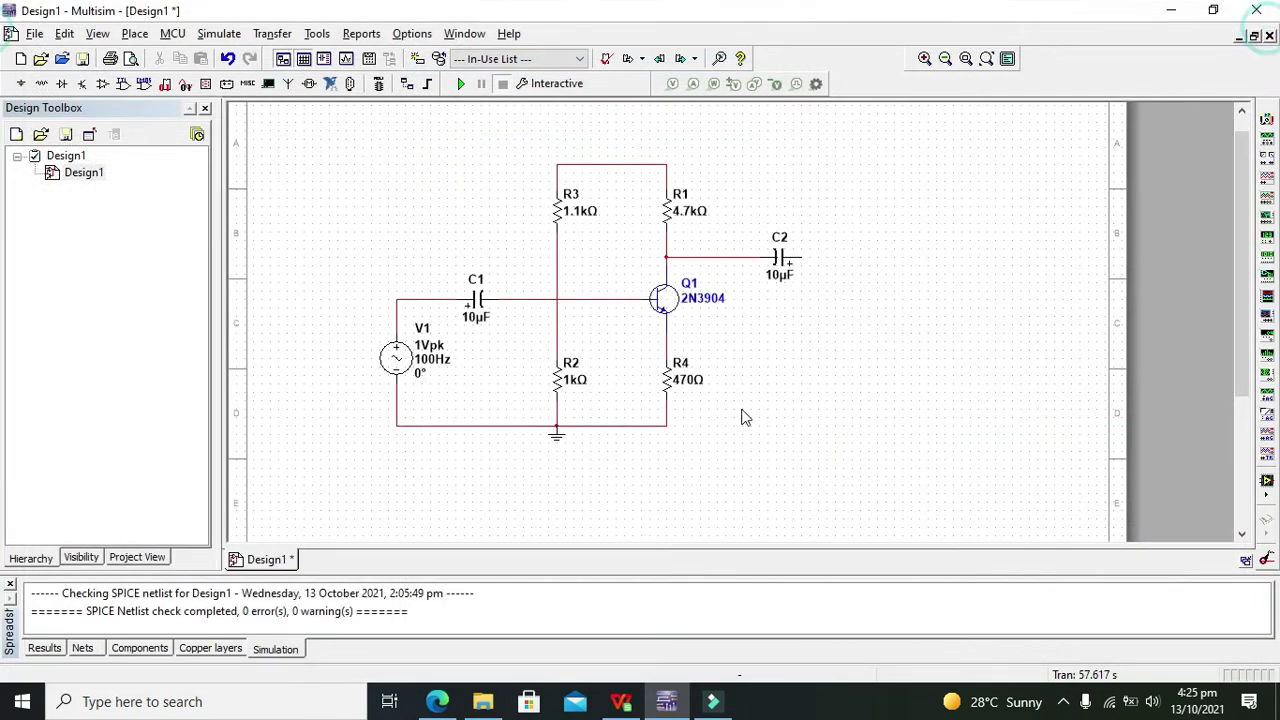
left_click_drag(558, 438, 558, 453)
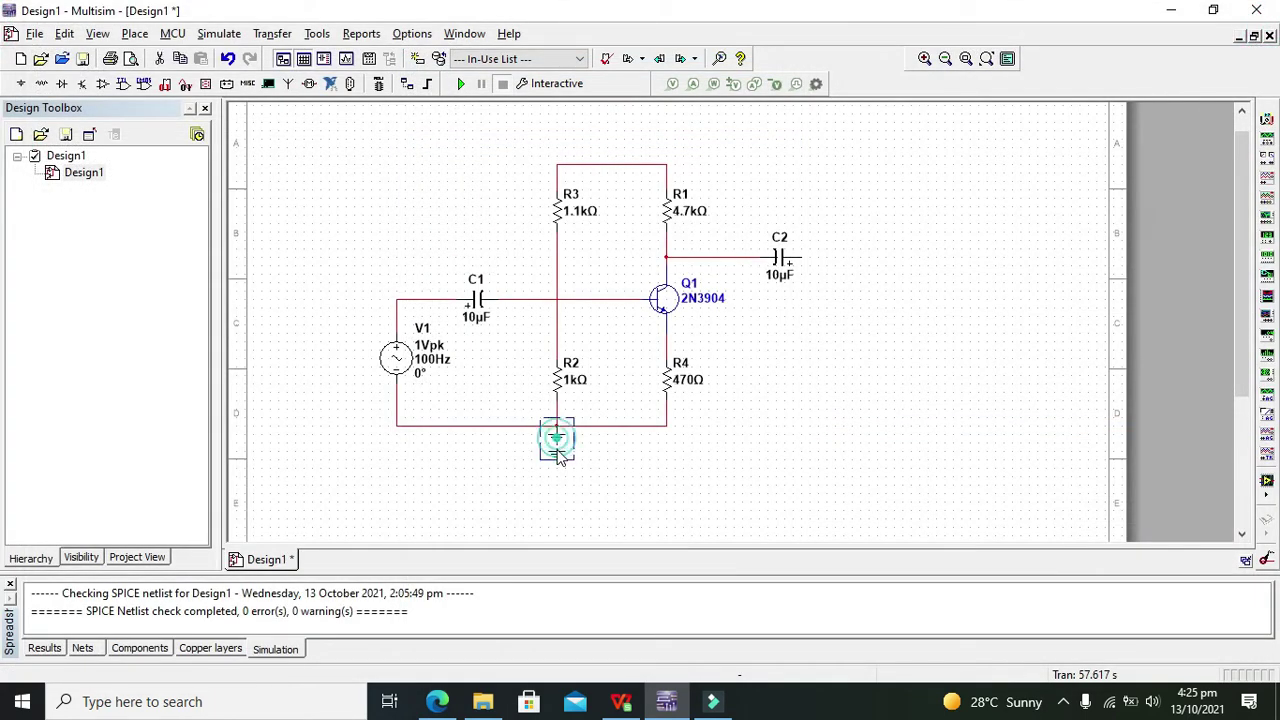
left_click(623, 466)
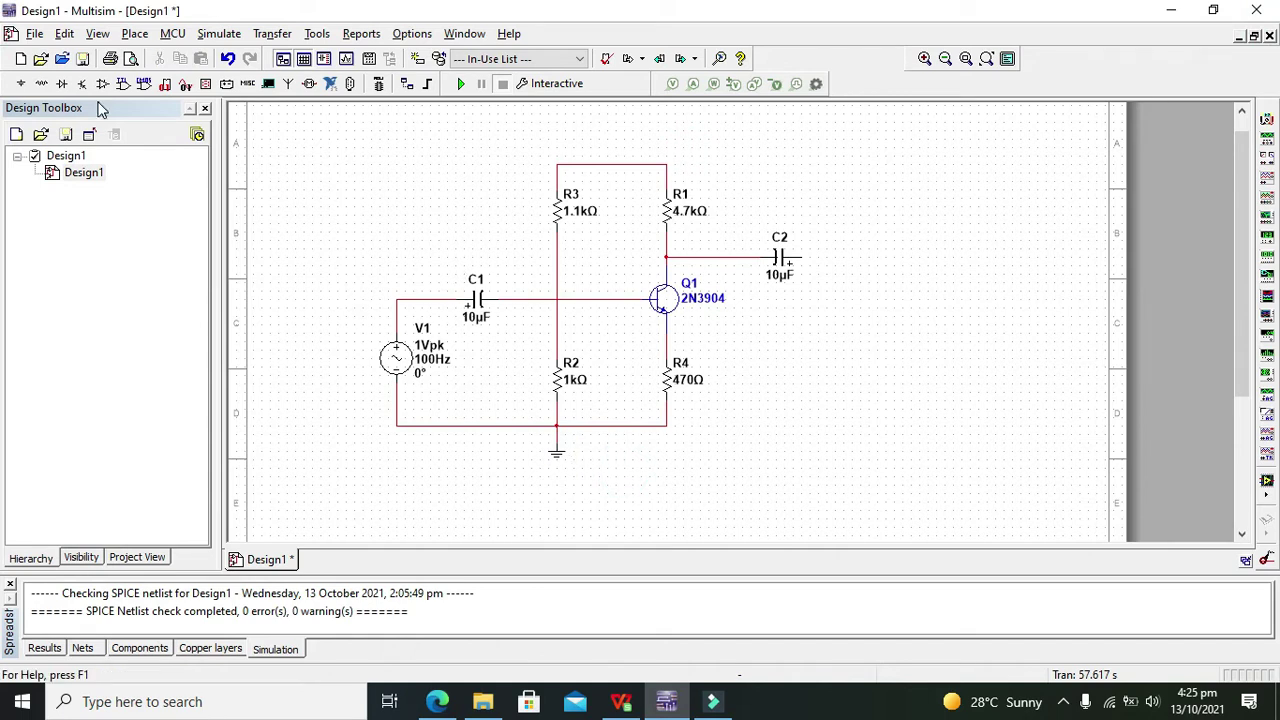
Place a VCC supply from the Sources library on the top wire of the circuit.
left_click(20, 84)
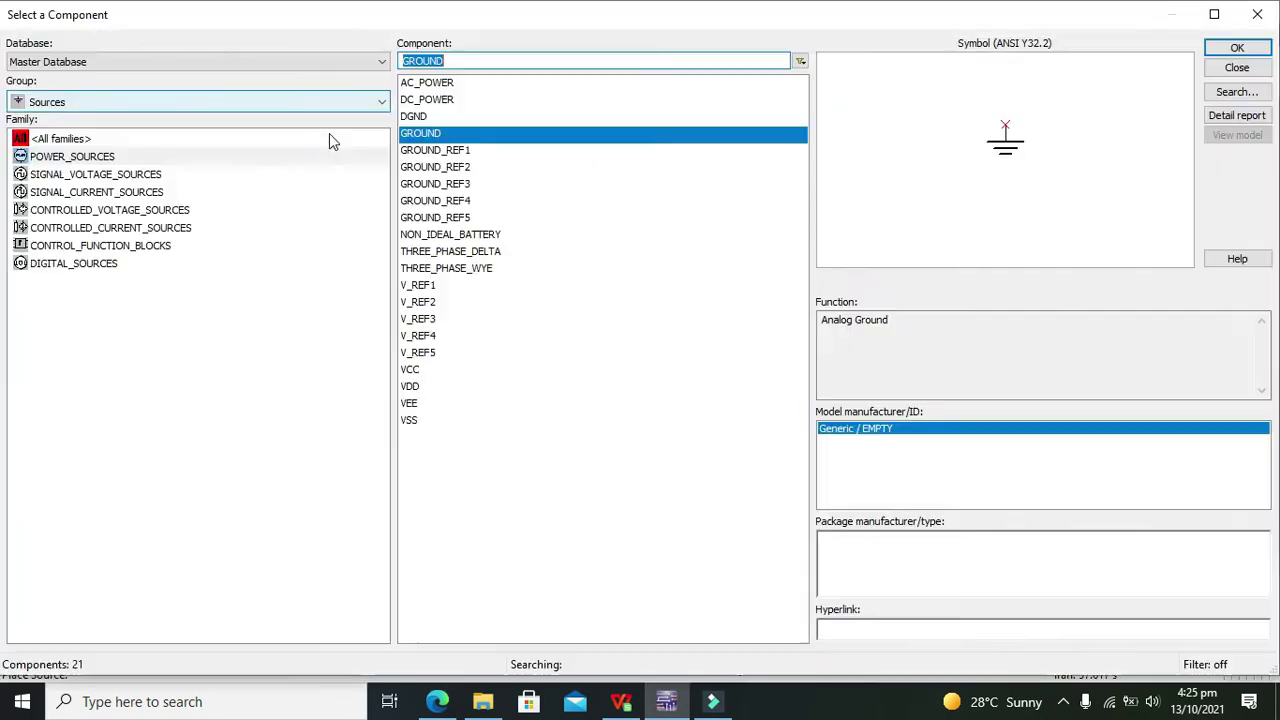
left_click(428, 369)
left_click(1237, 47)
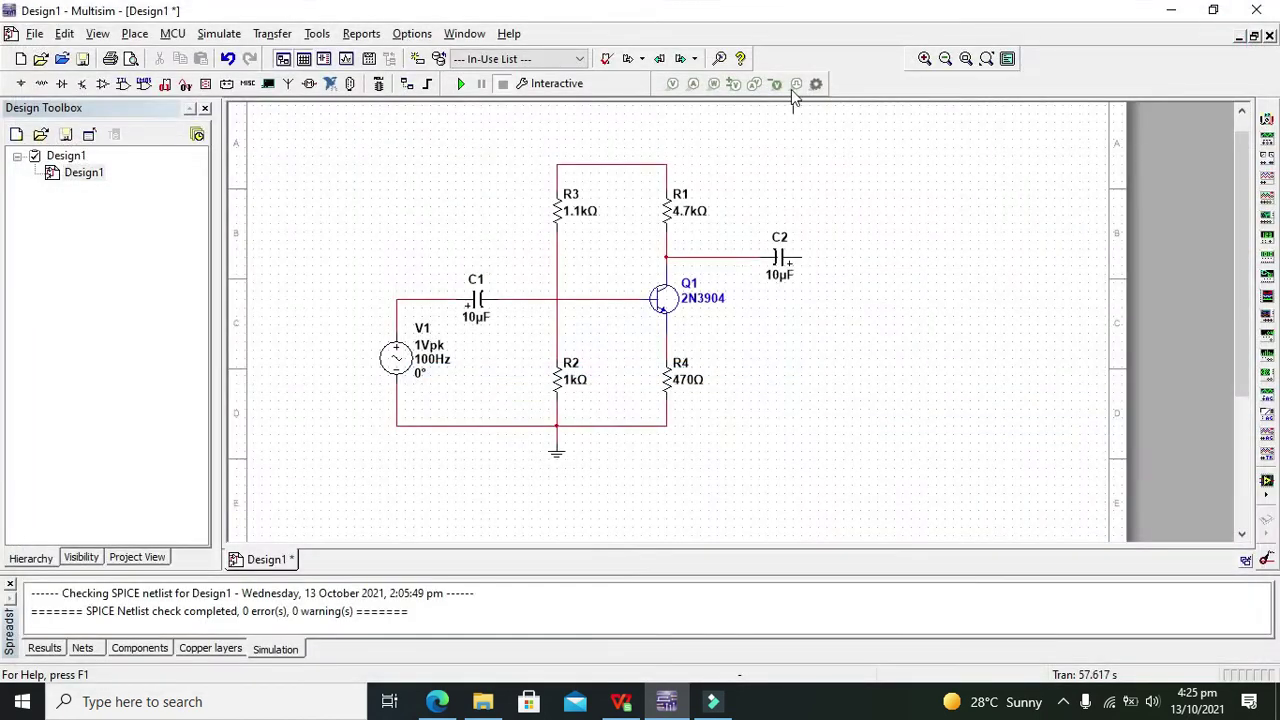
left_click(620, 172)
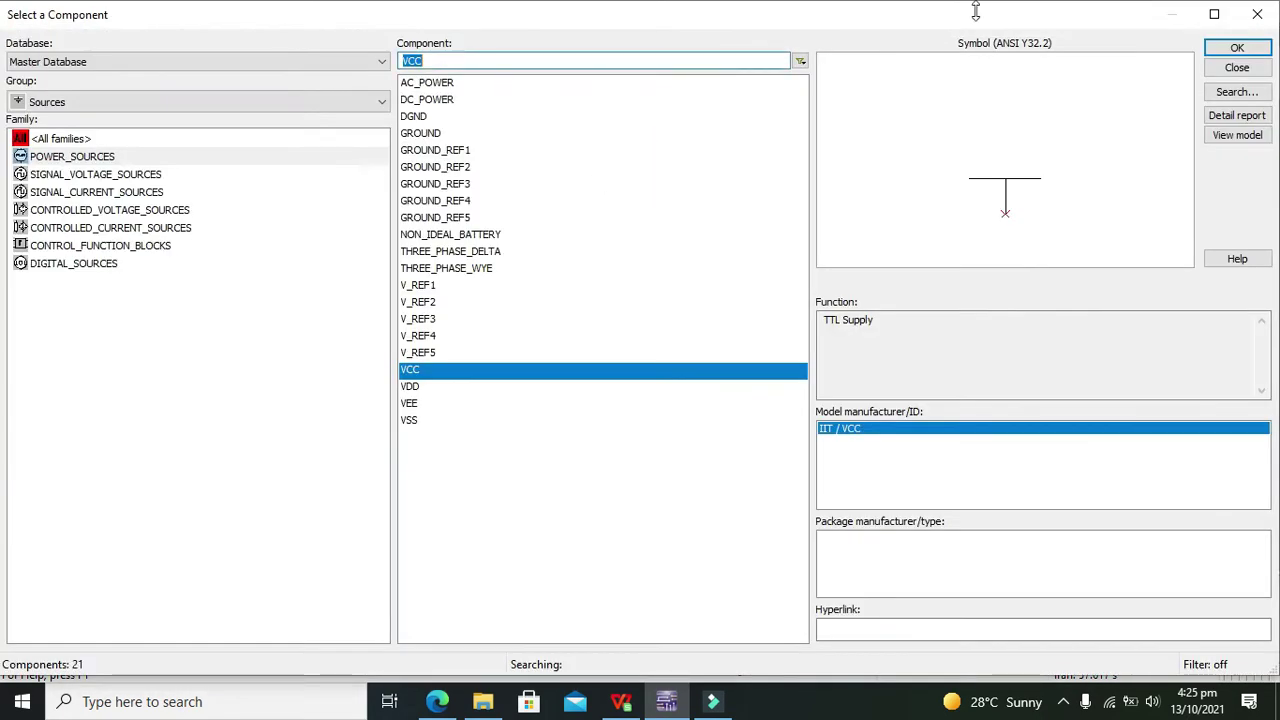
left_click(1256, 10)
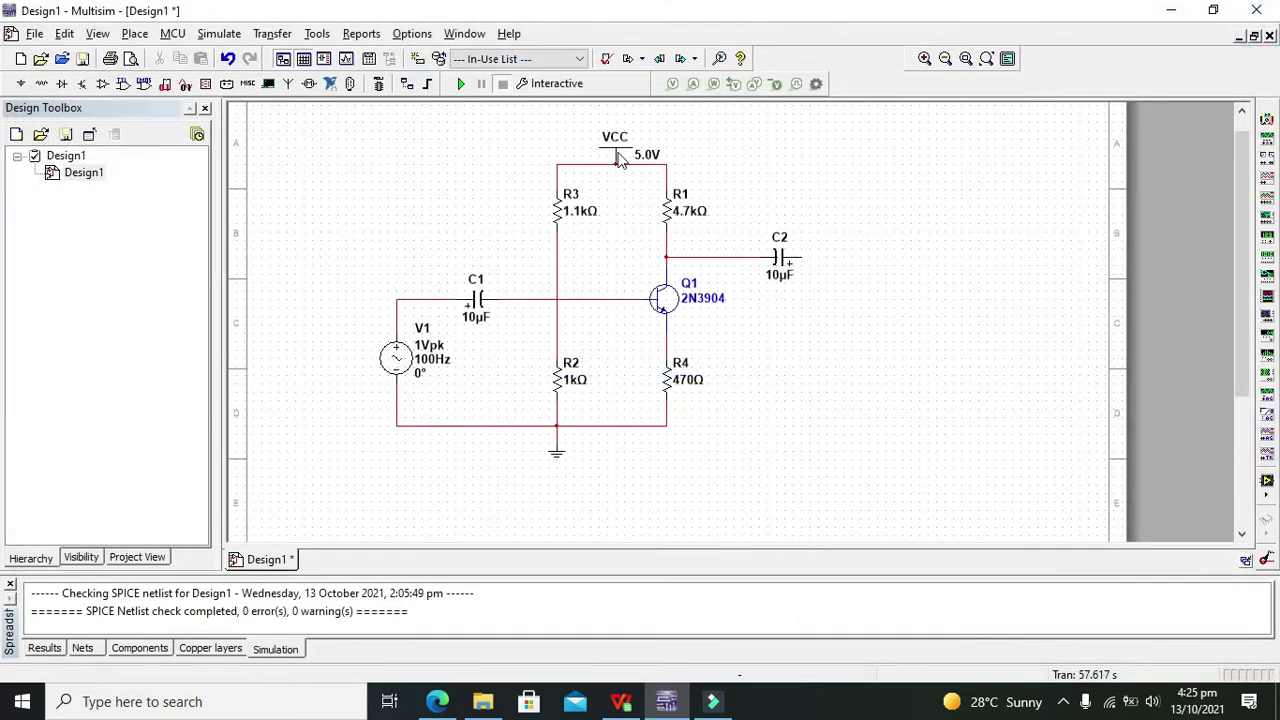
Change the VCC supply's voltage from 5.0 to 12 V.
double_click(618, 158)
left_click_drag(662, 191, 580, 206)
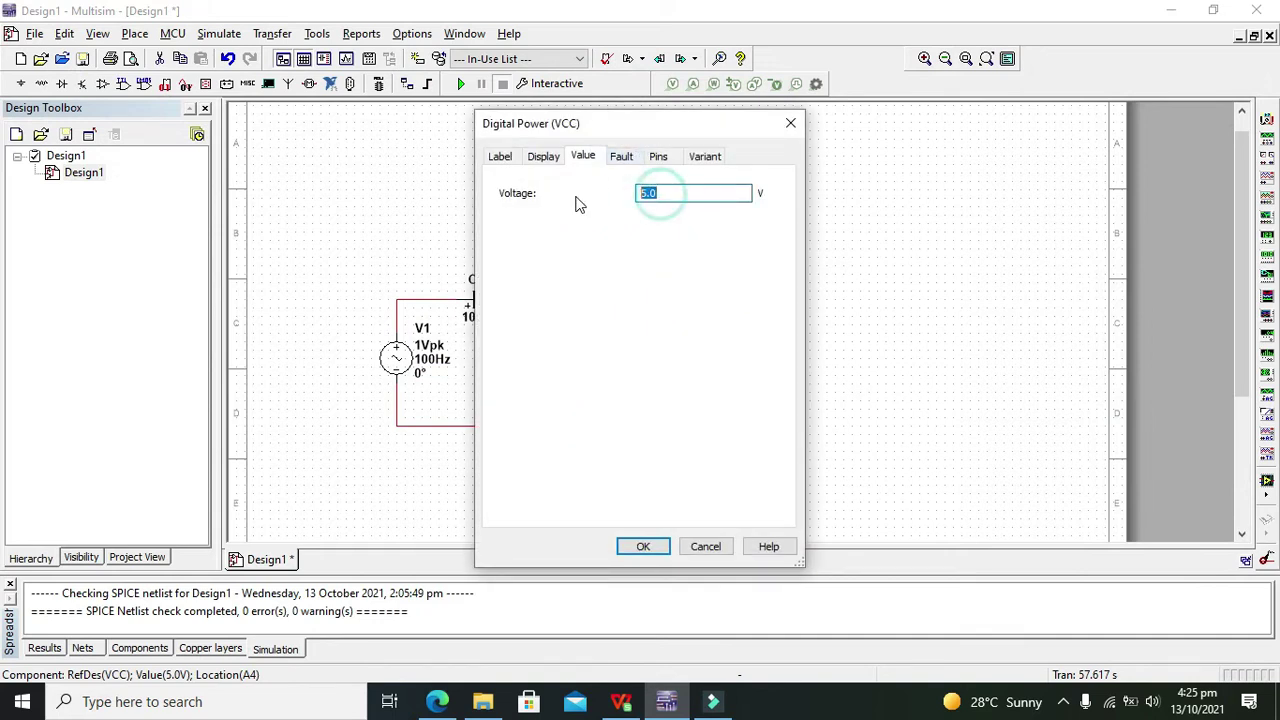
type("12")
left_click(640, 546)
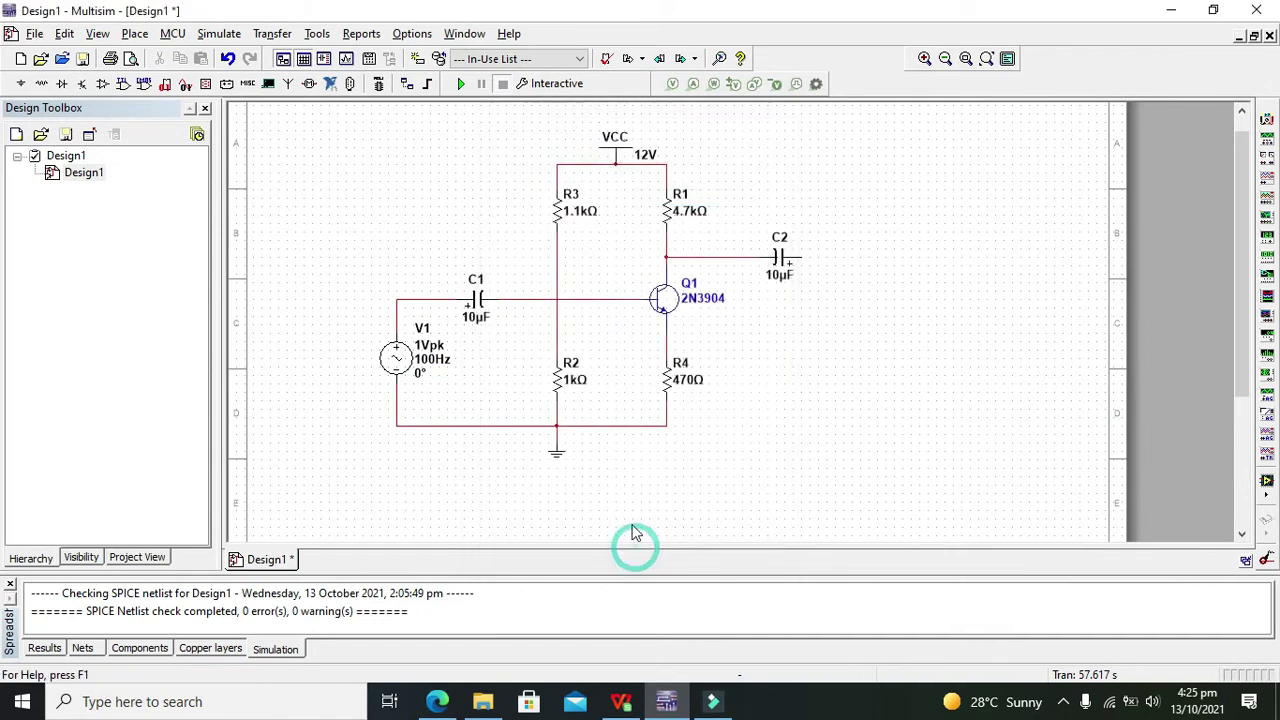
Place oscilloscope XSC1 top right, wiring channel A to C2's output and its negative lead to ground.
left_click(1267, 177)
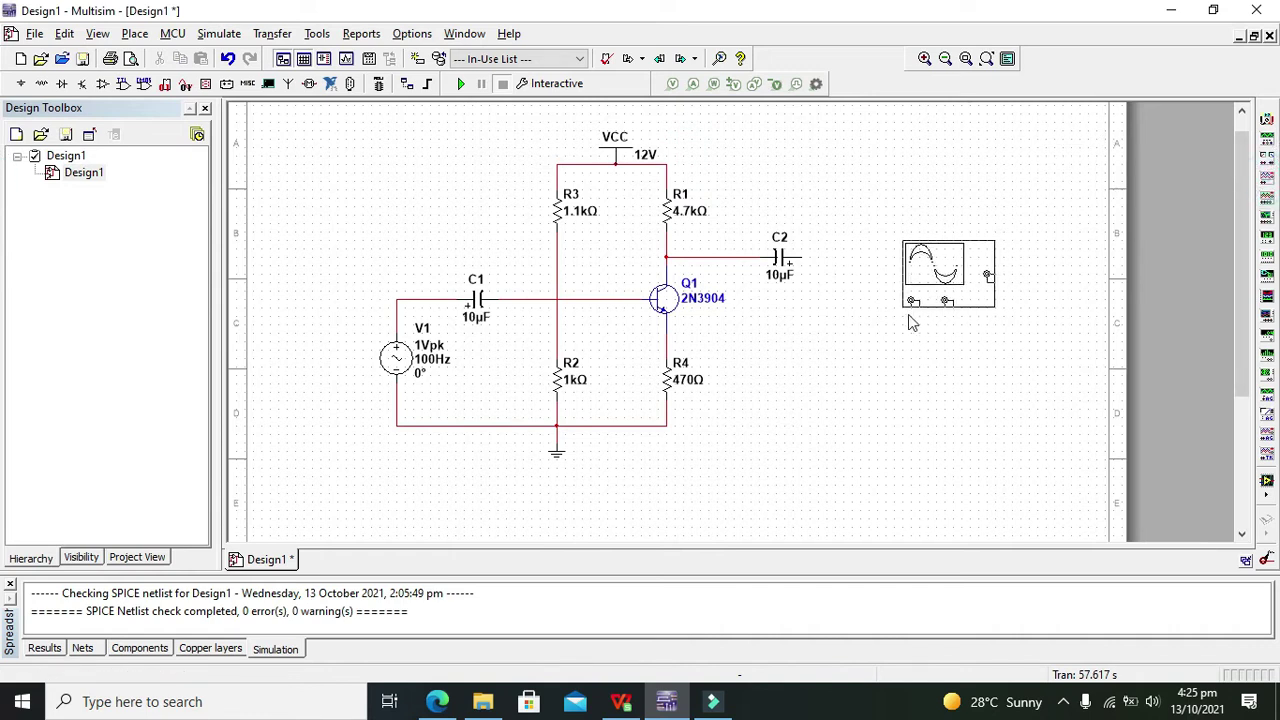
left_click(903, 212)
left_click(903, 201)
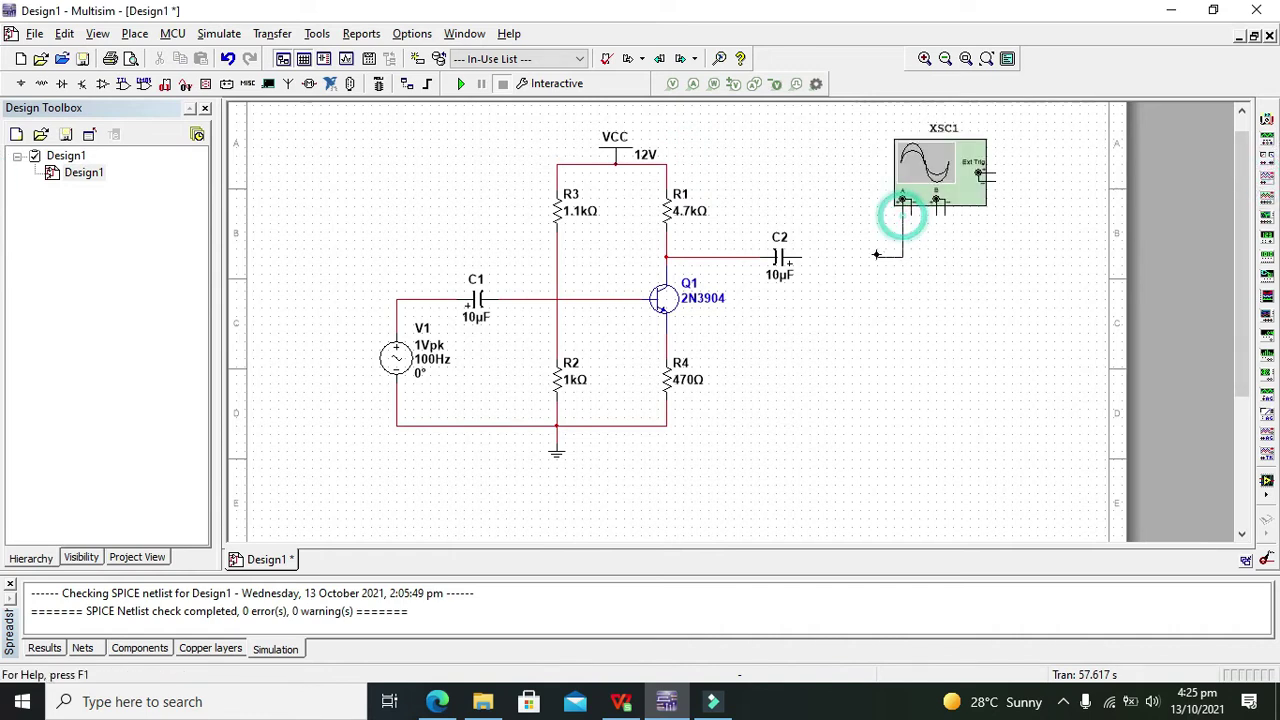
left_click(803, 257)
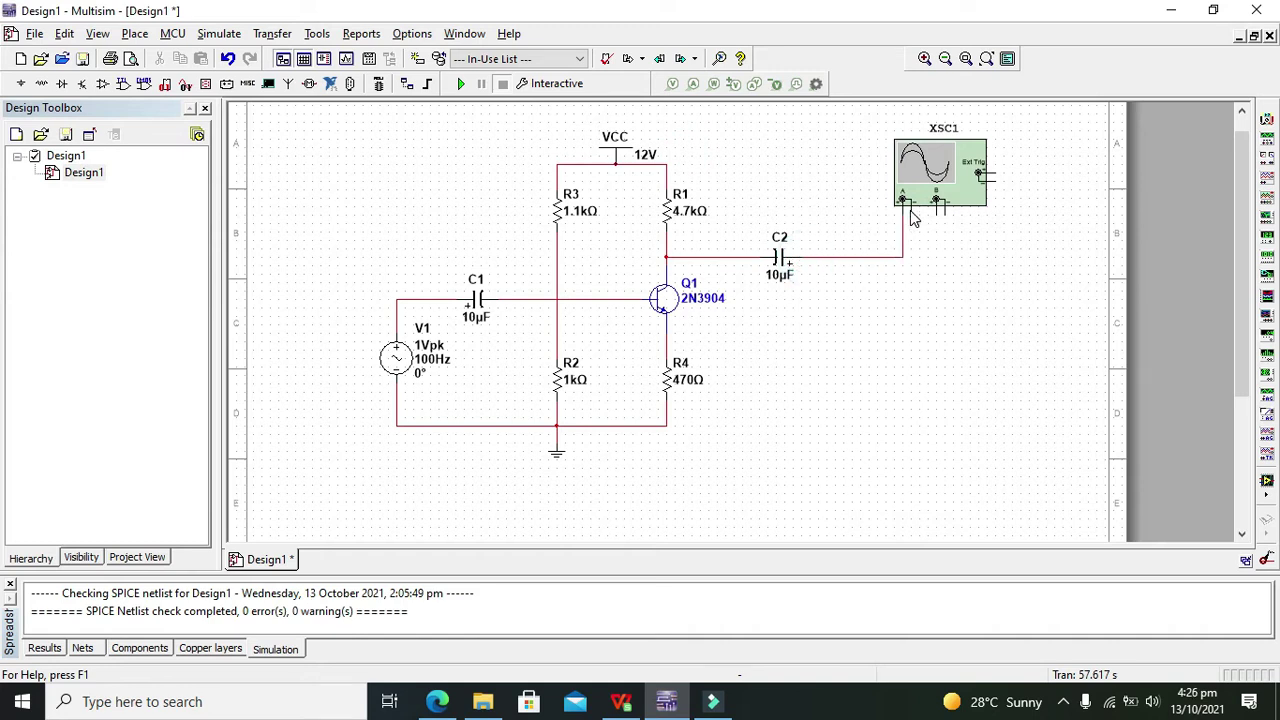
left_click(911, 206)
left_click(674, 425)
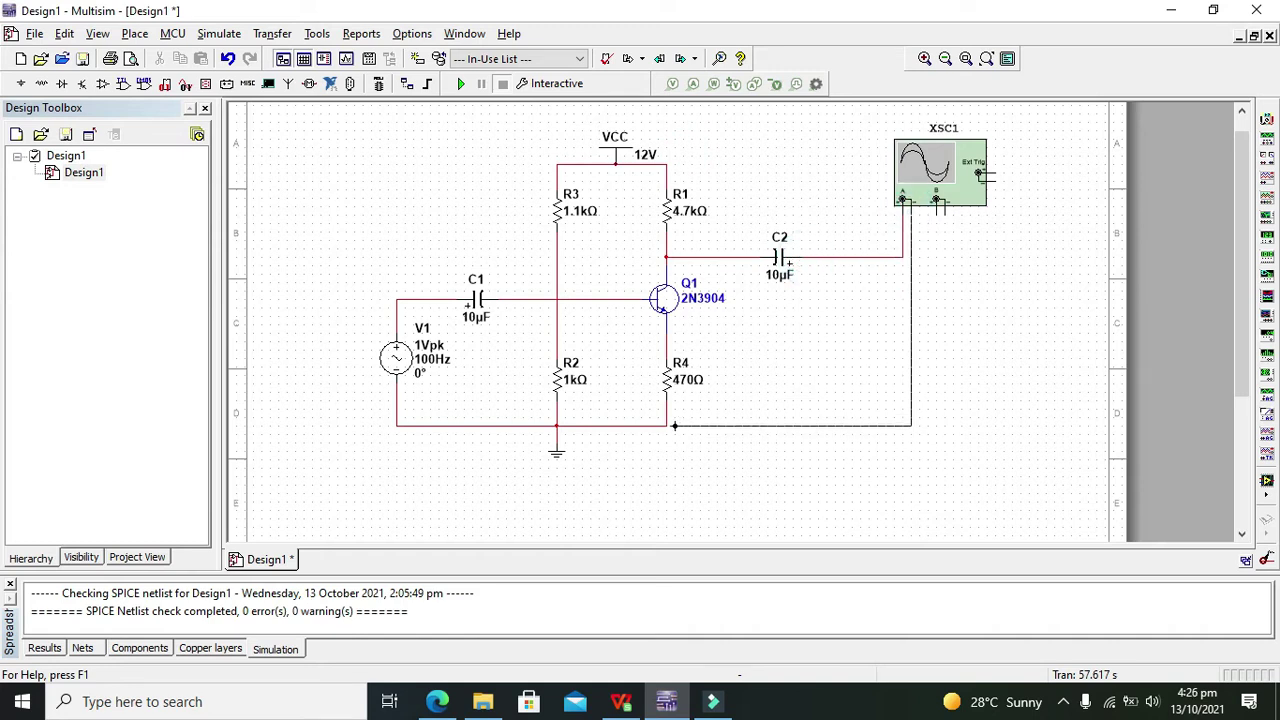
left_click(667, 425)
Run the simulation and open the XSC1 oscilloscope panel, moving it off the schematic.
left_click(461, 84)
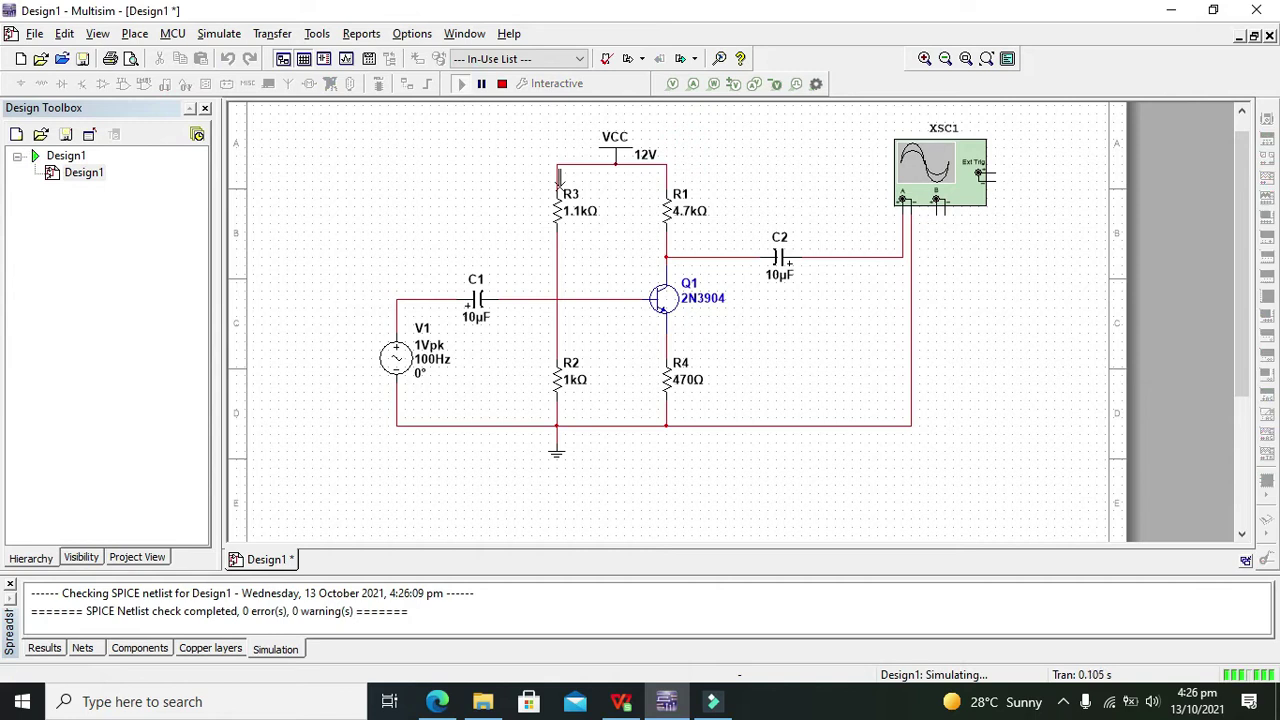
double_click(878, 205)
left_click_drag(706, 157, 1026, 226)
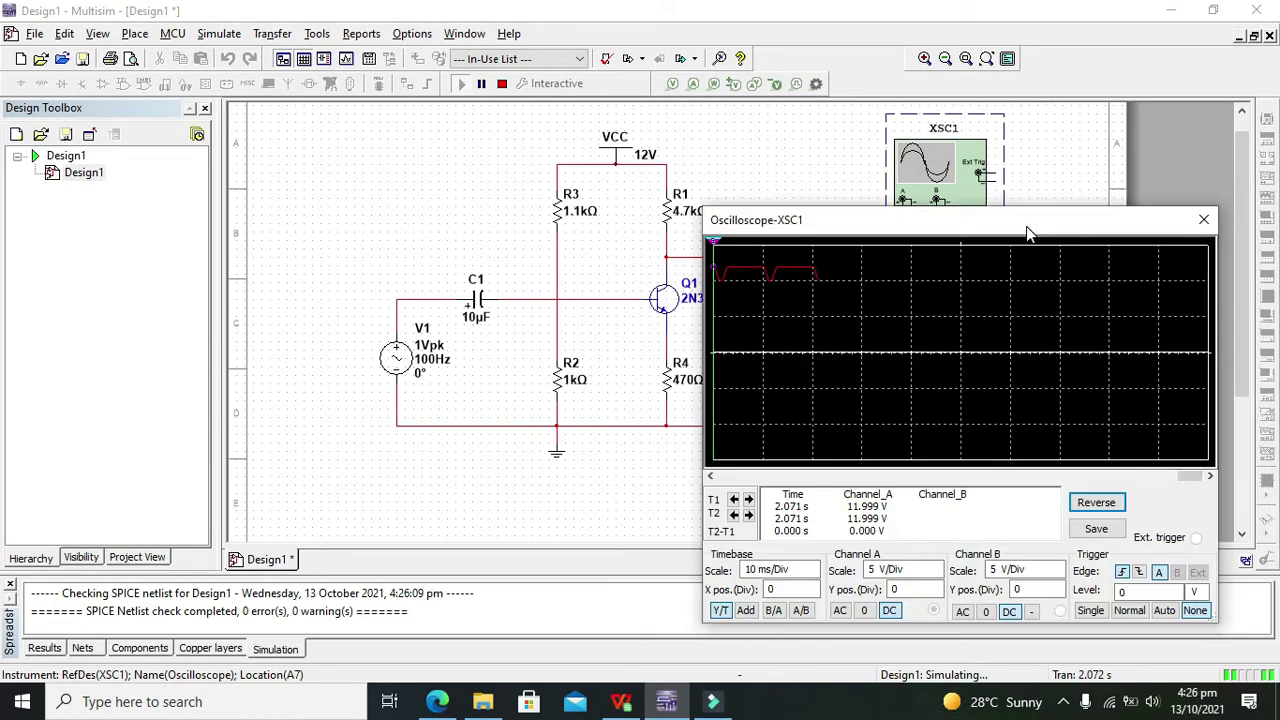
Stop the simulation, change R3 to 4.7 kΩ, and rerun with the scope panel moved aside.
left_click(502, 83)
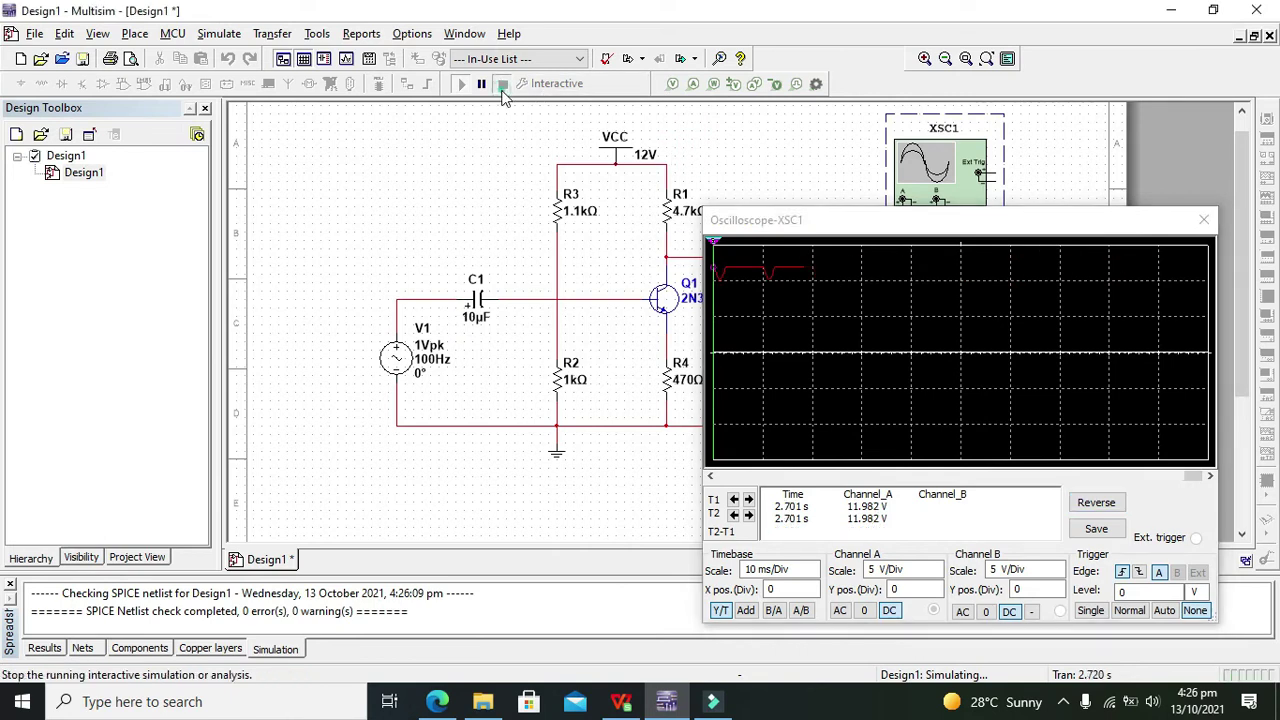
double_click(563, 213)
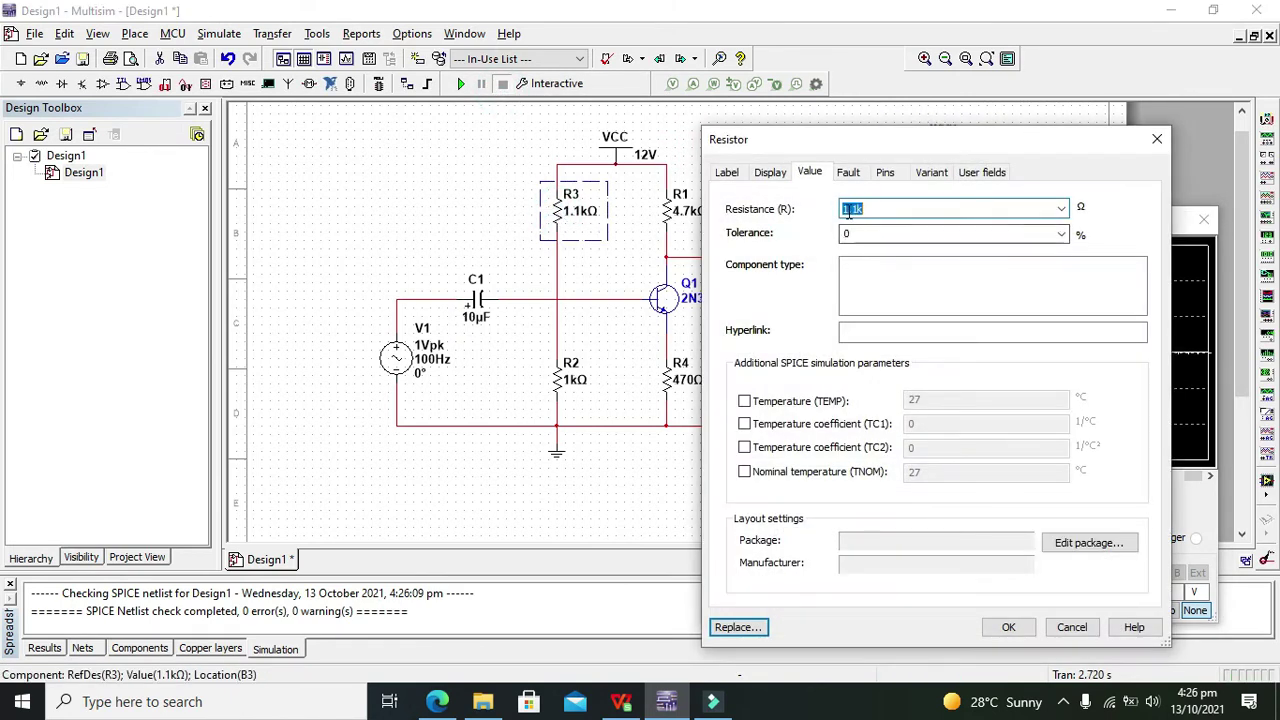
left_click(847, 208)
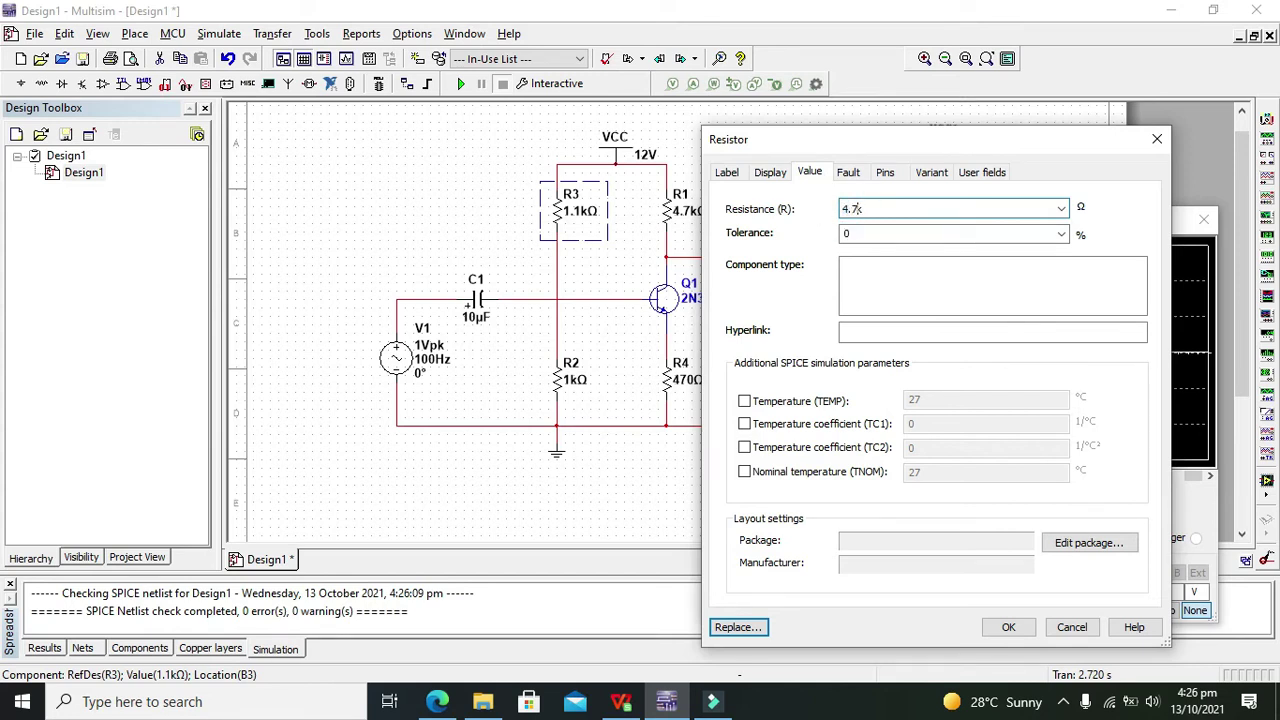
type("4.7k")
key("Return")
left_click(459, 84)
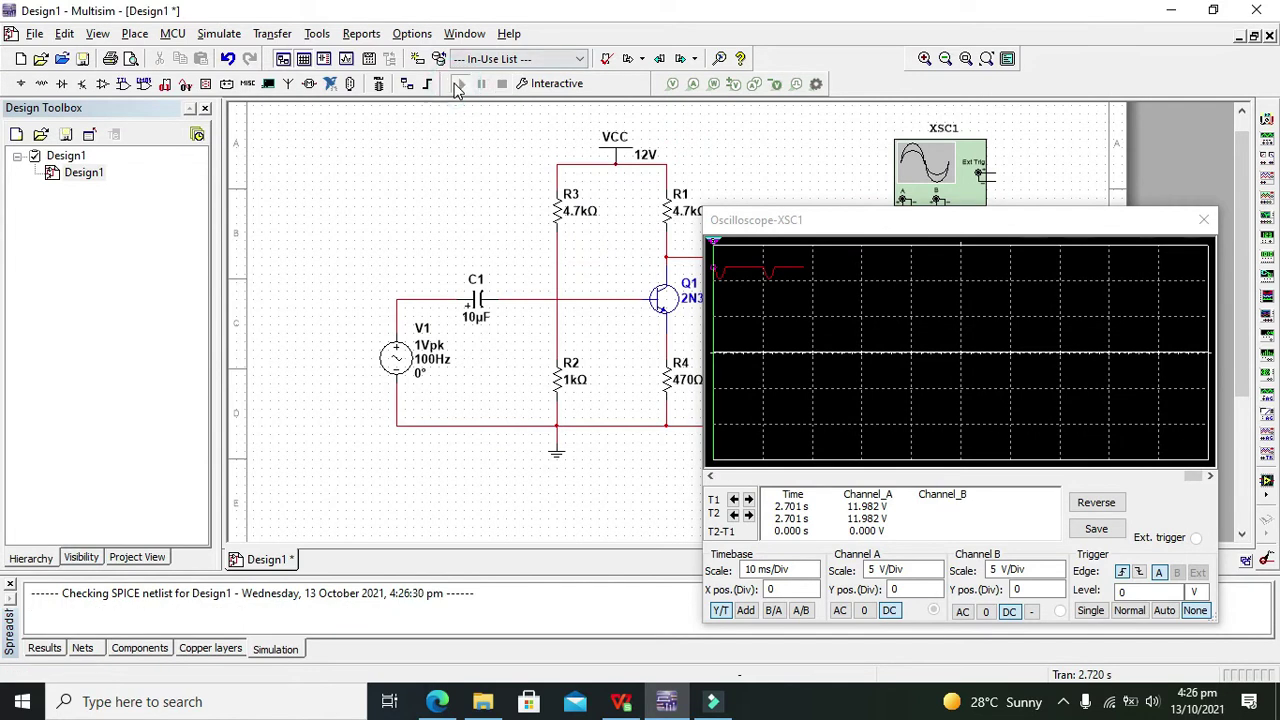
mouse_move(849, 222)
left_mouse_down()
mouse_move(974, 175)
mouse_move(909, 161)
mouse_move(994, 171)
mouse_move(1020, 193)
mouse_move(880, 194)
mouse_move(1005, 278)
mouse_move(857, 166)
mouse_move(860, 192)
mouse_move(891, 202)
left_mouse_up()
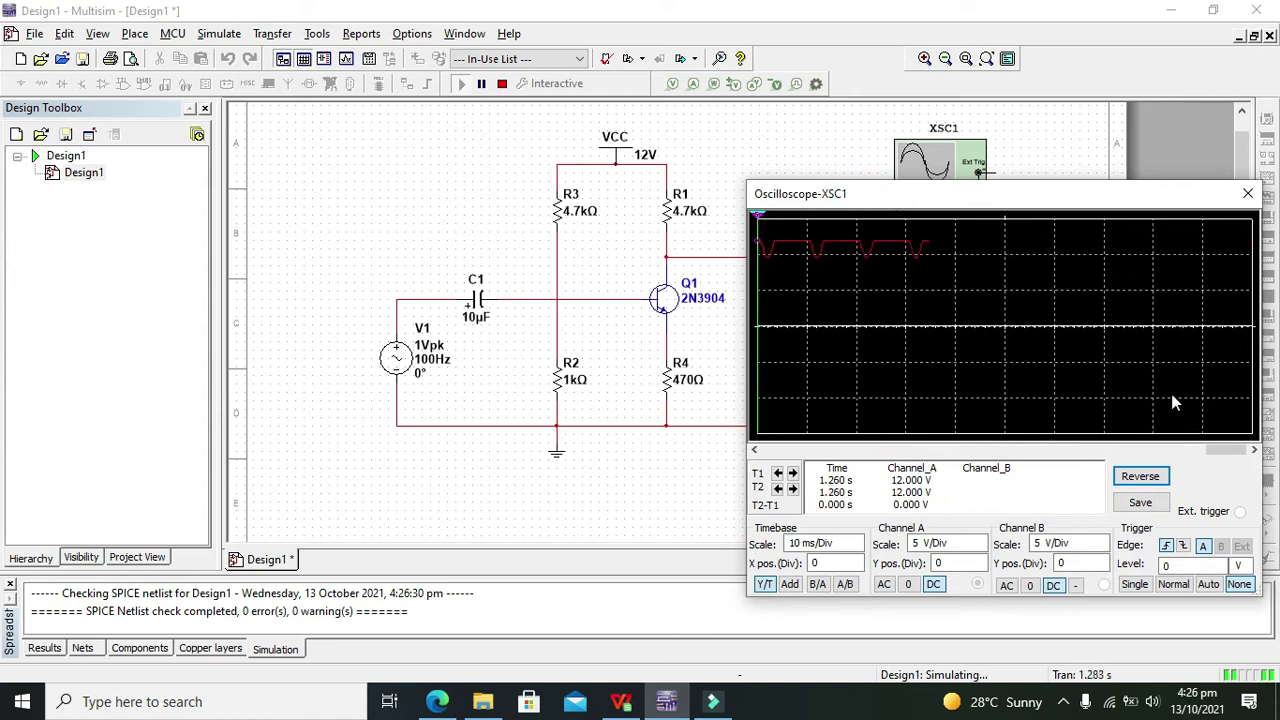
Stop the simulation, set V1's amplitude to 3 Vpk, and rerun it.
left_click(502, 83)
double_click(398, 364)
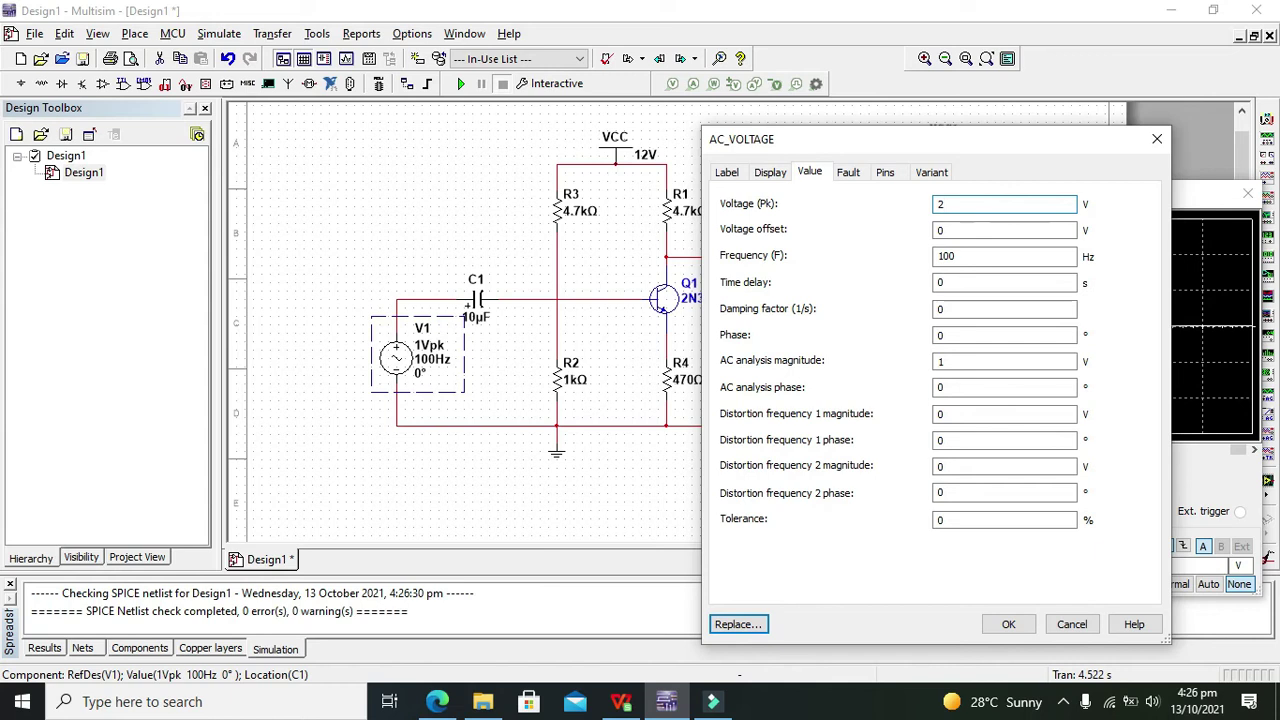
key("Return")
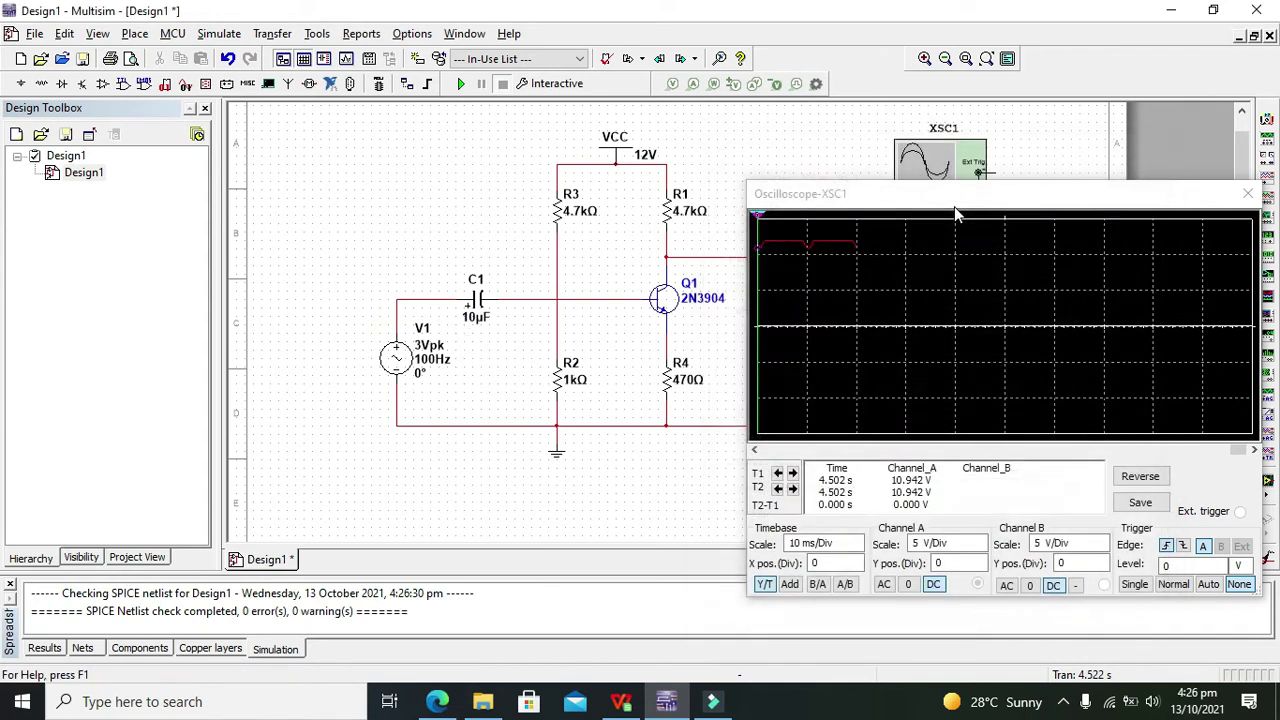
left_click(460, 83)
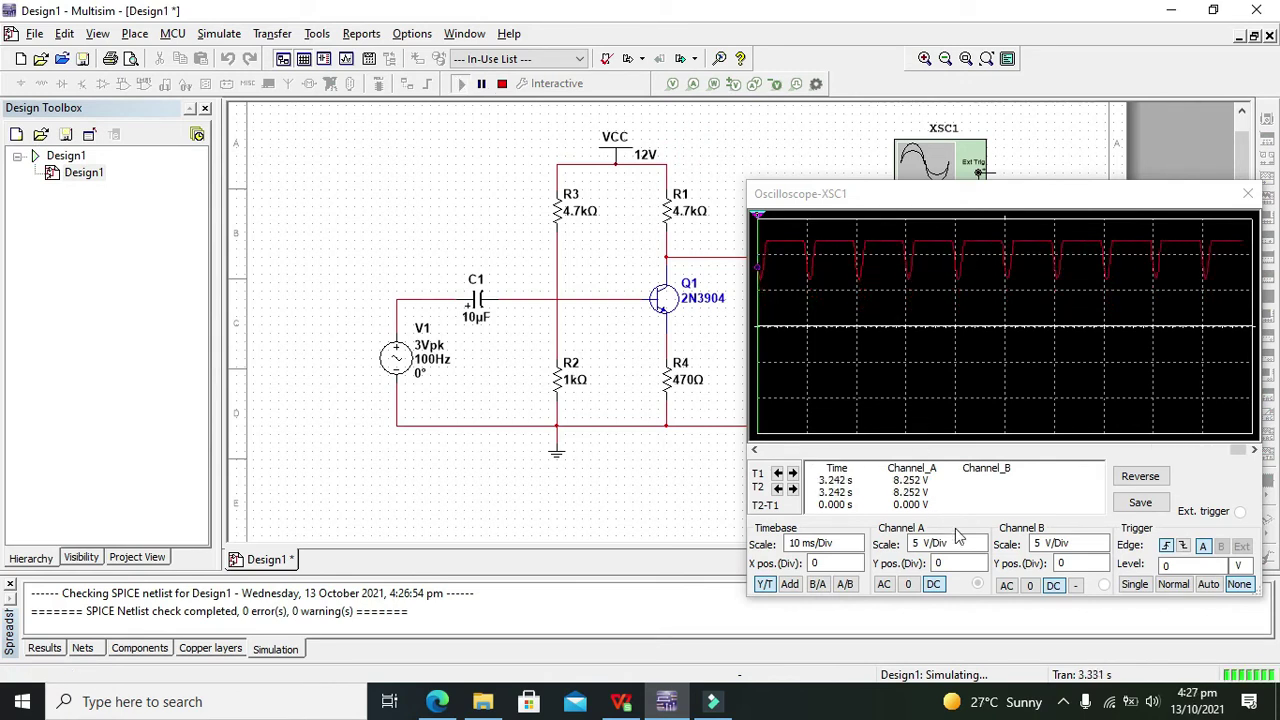
Set channel A's Y position to -0.8 divisions, then stop the simulation and close the scope panel.
left_click(981, 569)
left_click(981, 569)
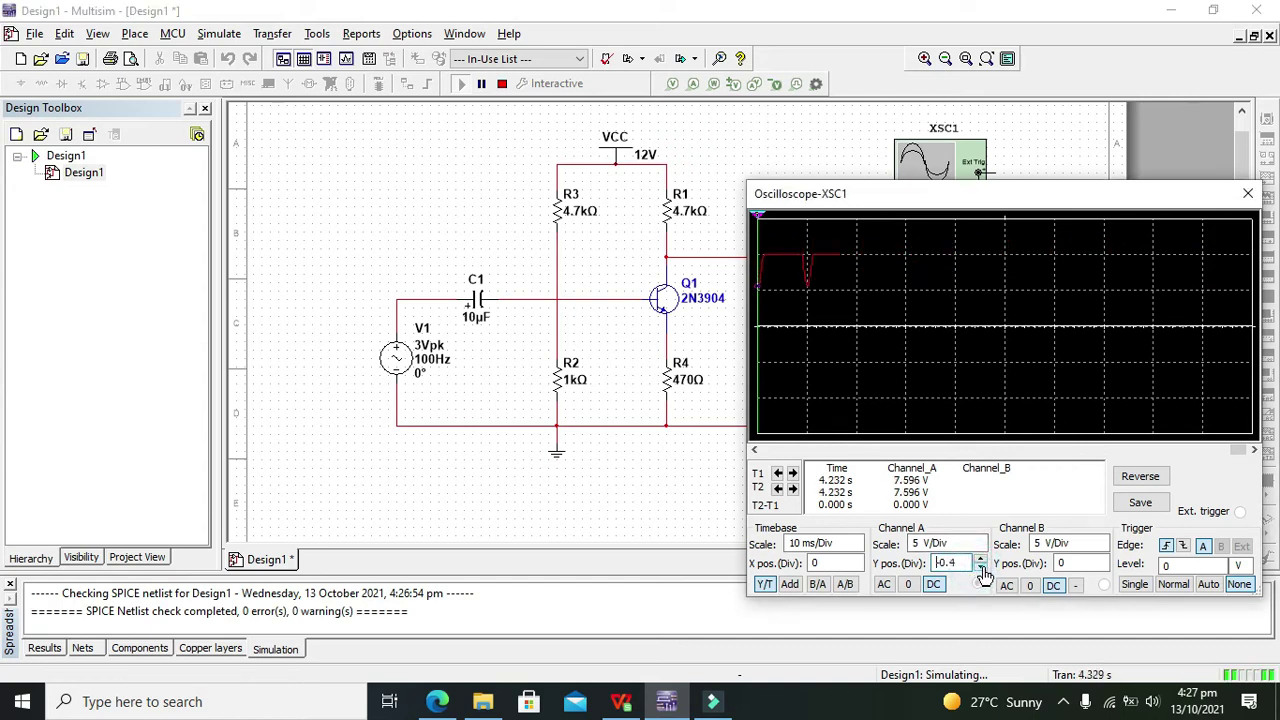
left_click(981, 569)
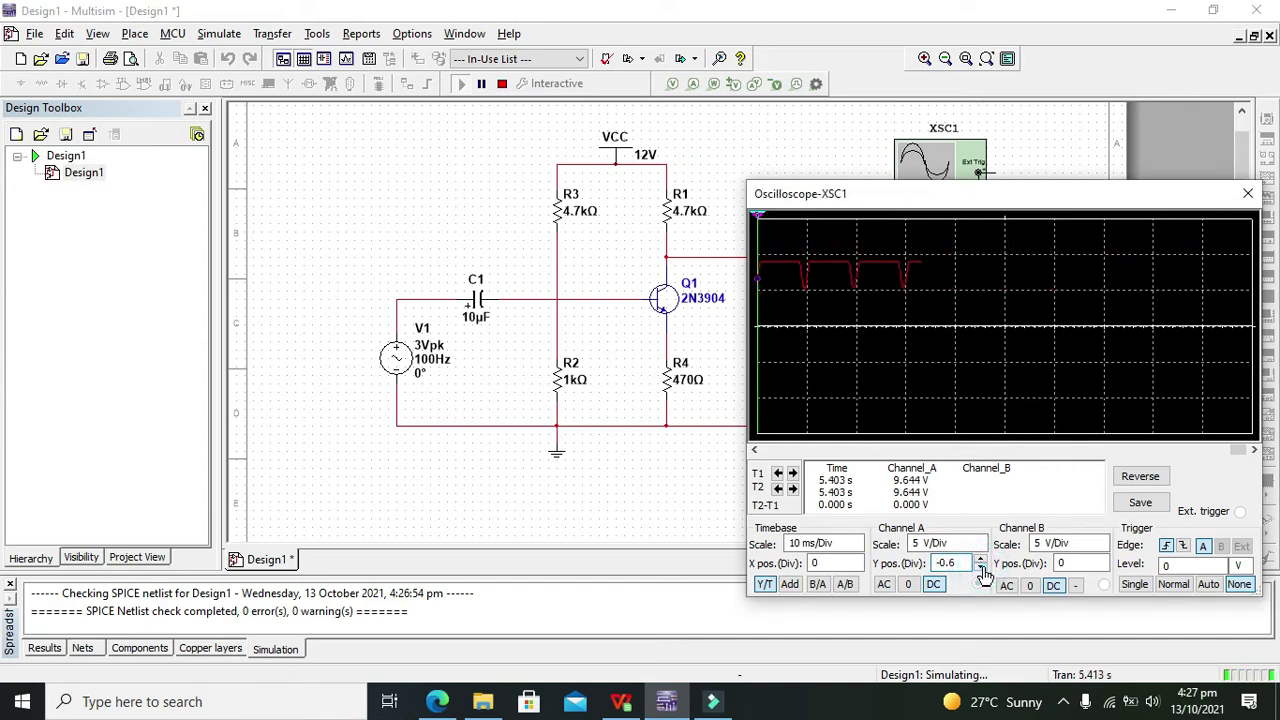
left_click(982, 569)
left_click(982, 569)
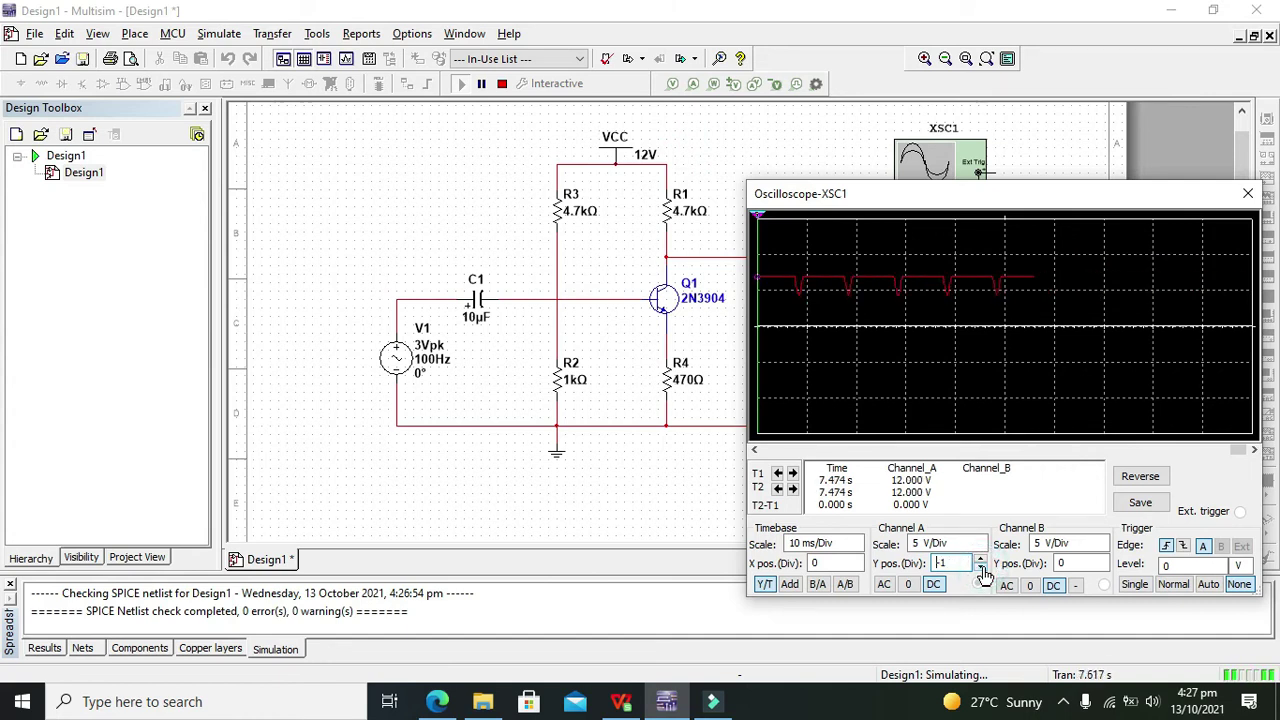
left_click(982, 561)
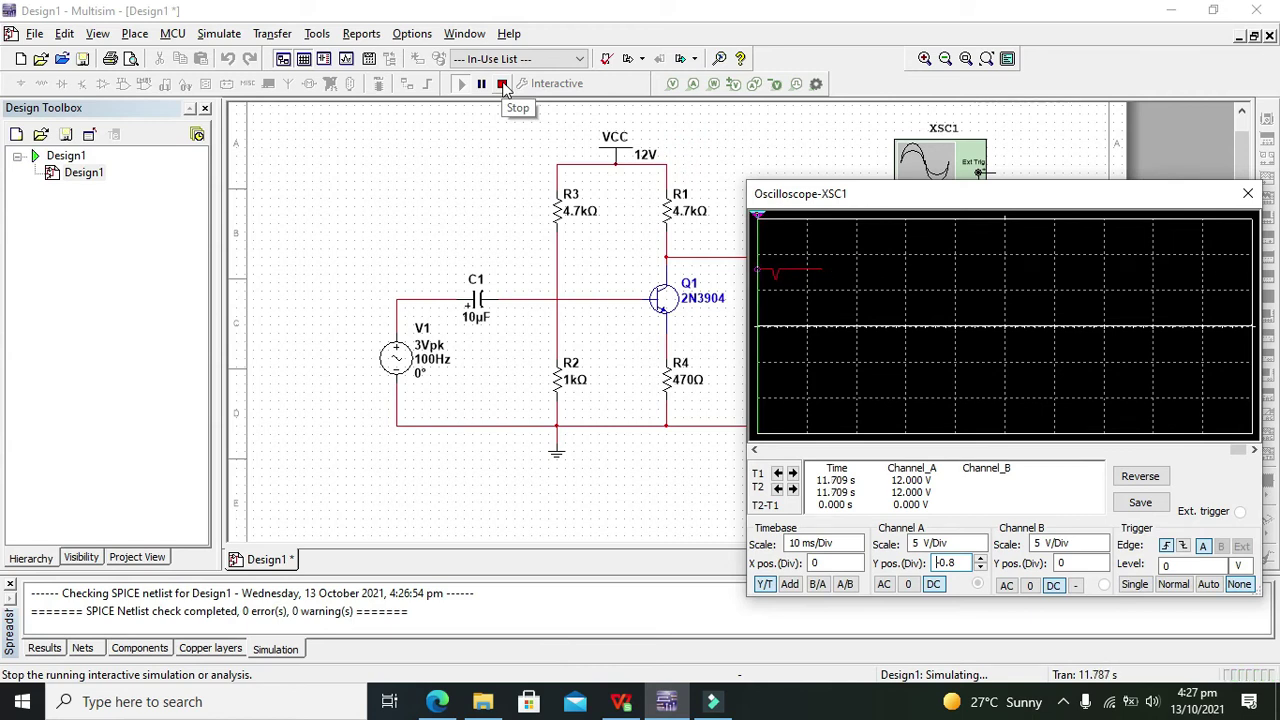
left_click(503, 85)
left_click(1248, 193)
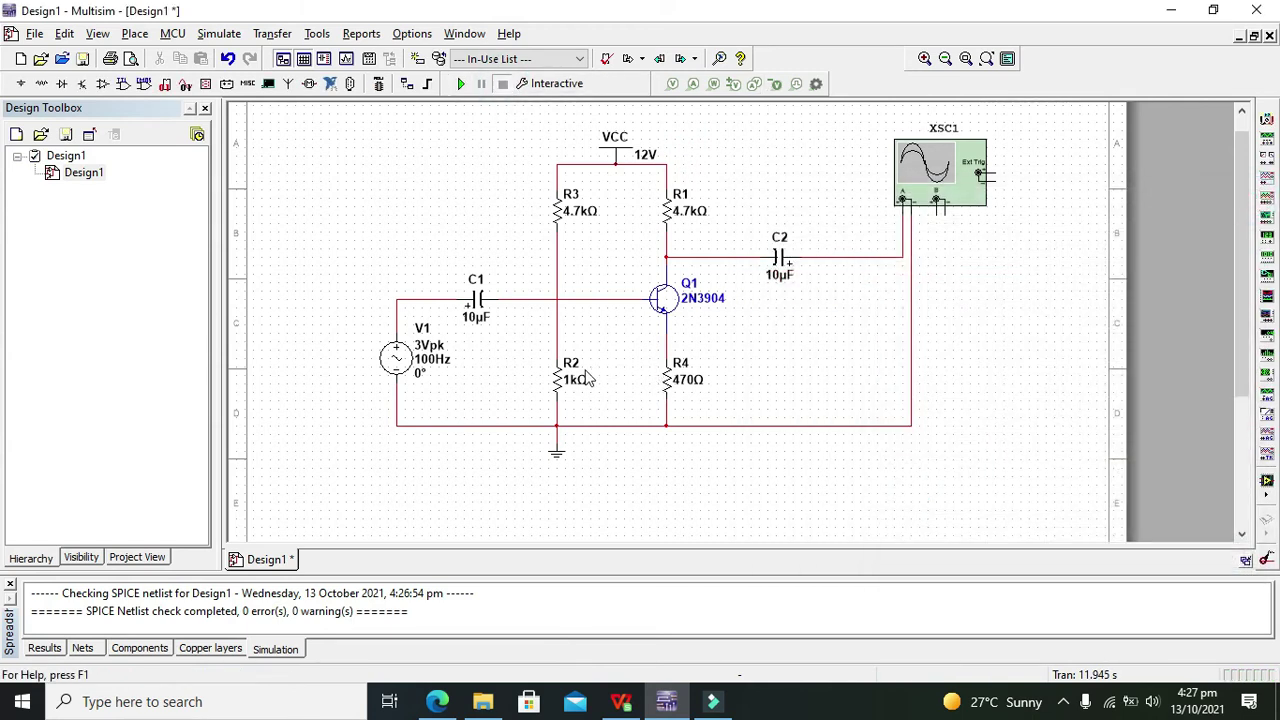
Change R4's resistance from 470 Ω to 1.1 kΩ and rerun the simulation.
double_click(665, 385)
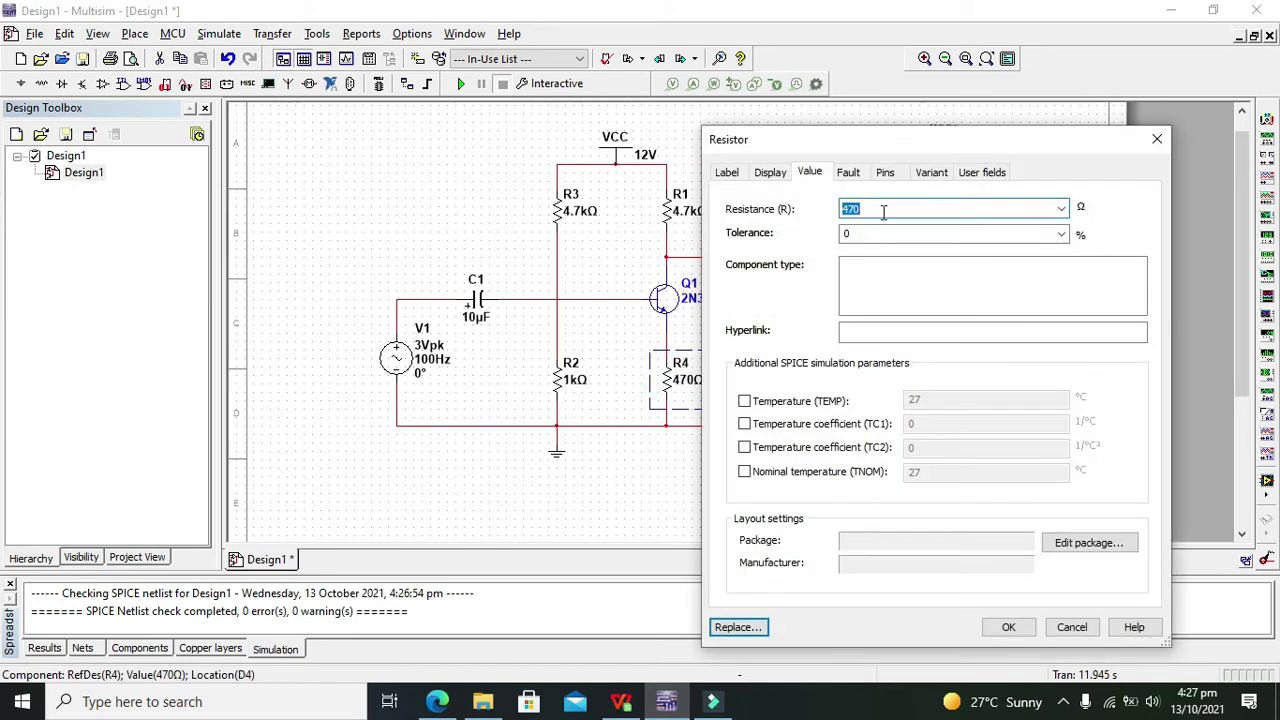
type("1.1k")
key("Return")
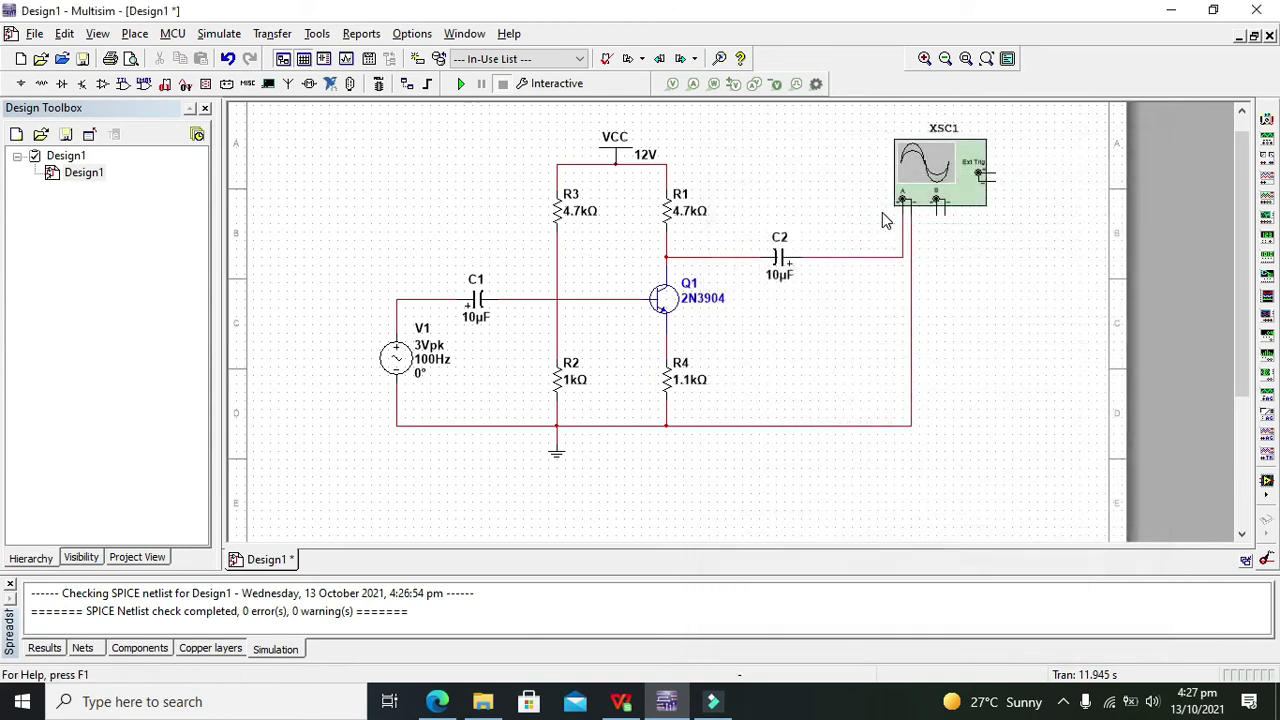
left_click(461, 83)
Open the XSC1 oscilloscope display and position its panel to the right of the schematic, clear of C2.
double_click(937, 199)
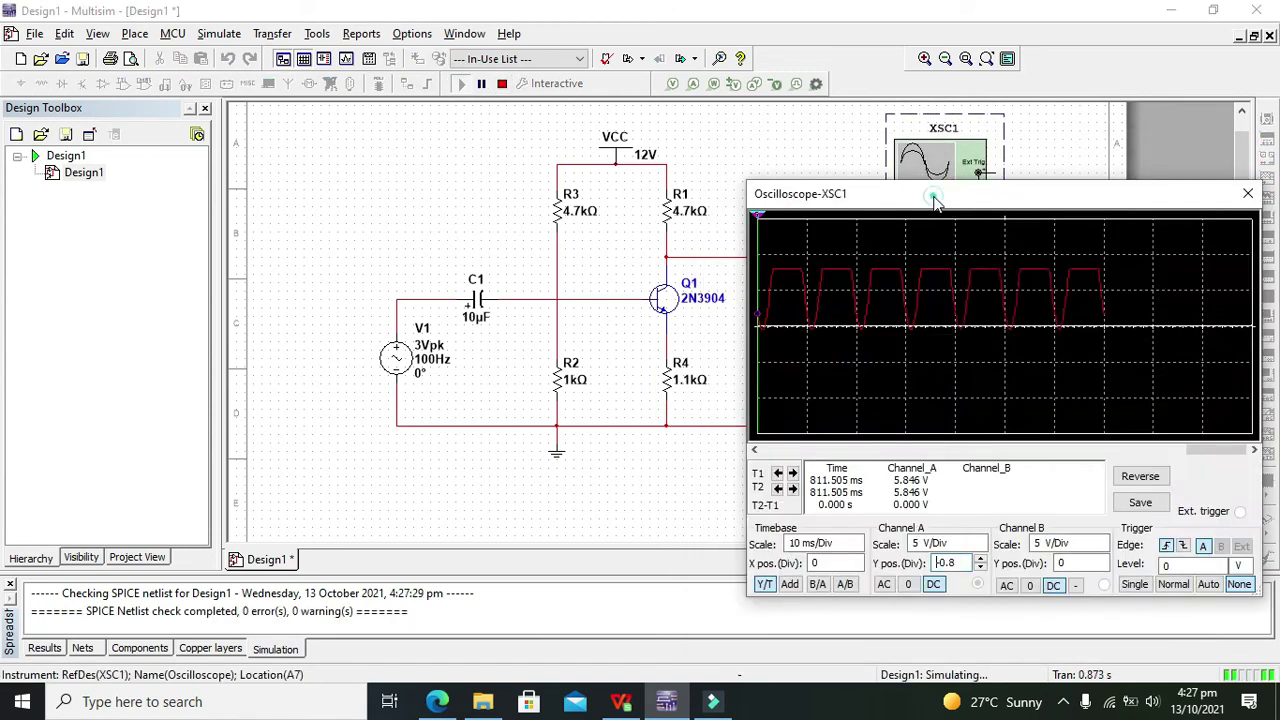
mouse_move(935, 197)
left_mouse_down()
mouse_move(1118, 187)
mouse_move(968, 196)
mouse_move(988, 203)
left_mouse_up()
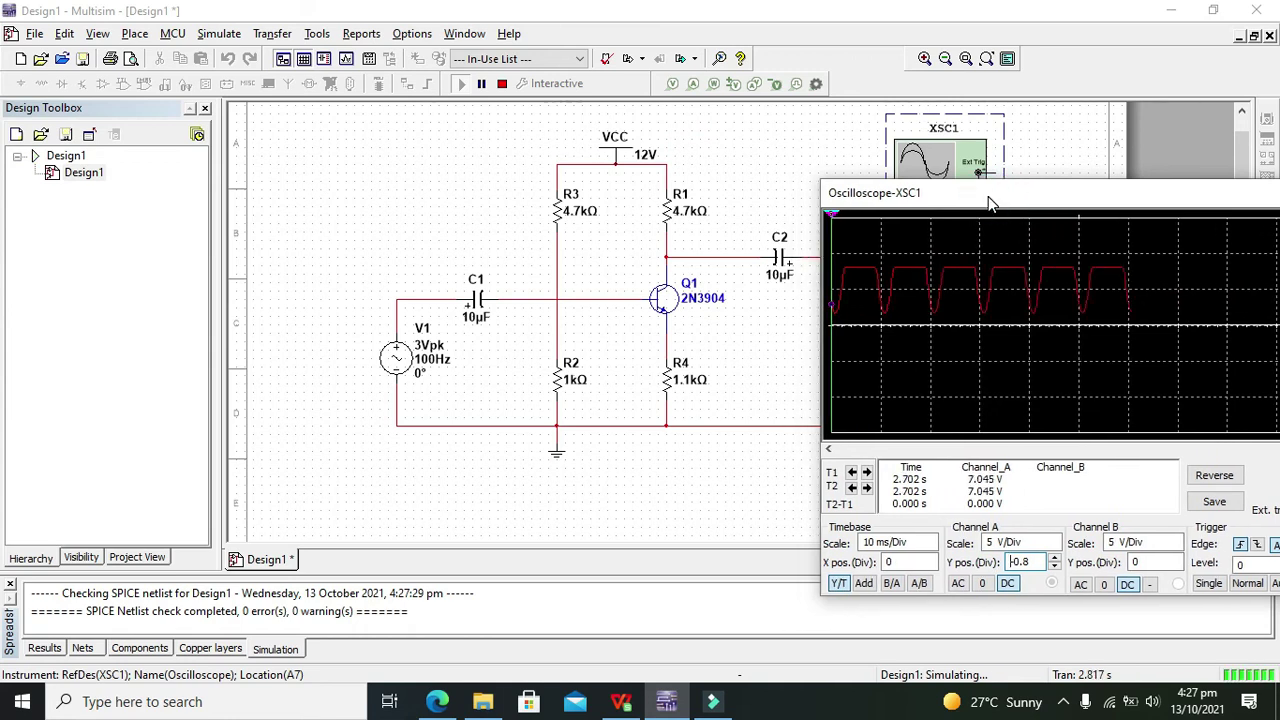
left_click_drag(988, 196, 963, 255)
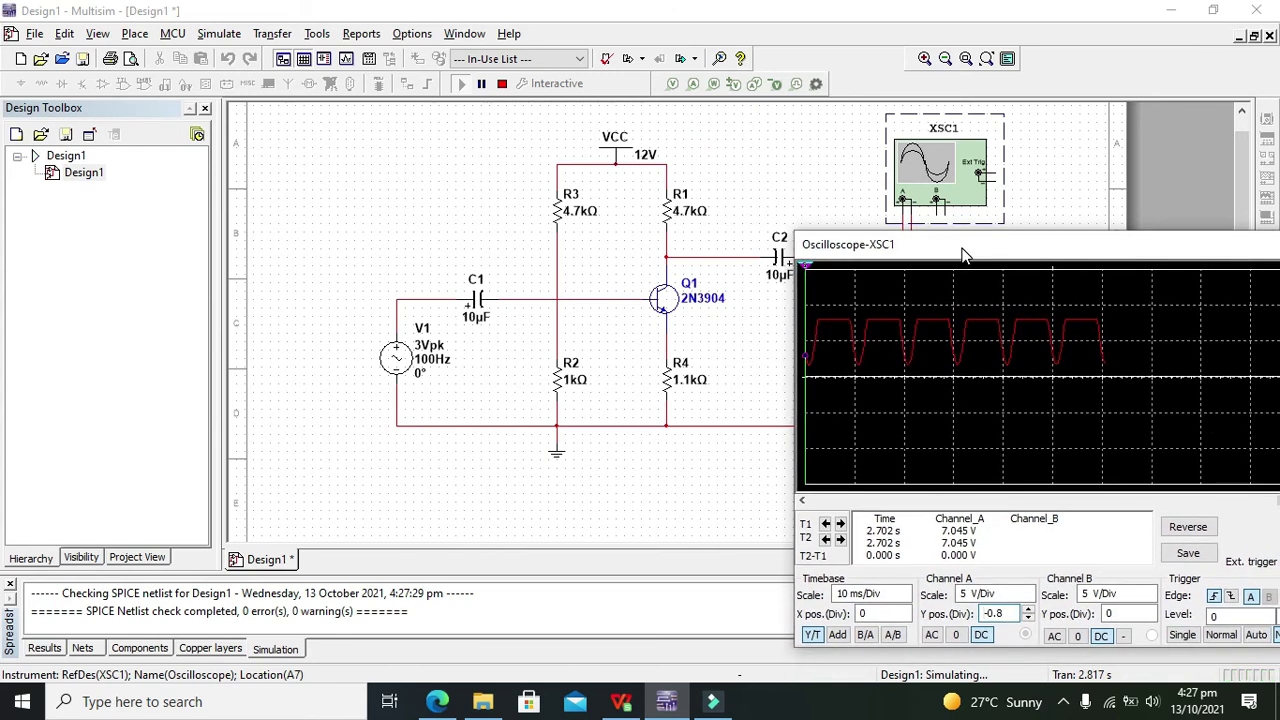
mouse_move(963, 255)
left_mouse_down()
mouse_move(1222, 420)
mouse_move(1183, 208)
mouse_move(1078, 233)
mouse_move(1146, 240)
mouse_move(1022, 252)
mouse_move(938, 282)
mouse_move(926, 240)
mouse_move(980, 237)
left_mouse_up()
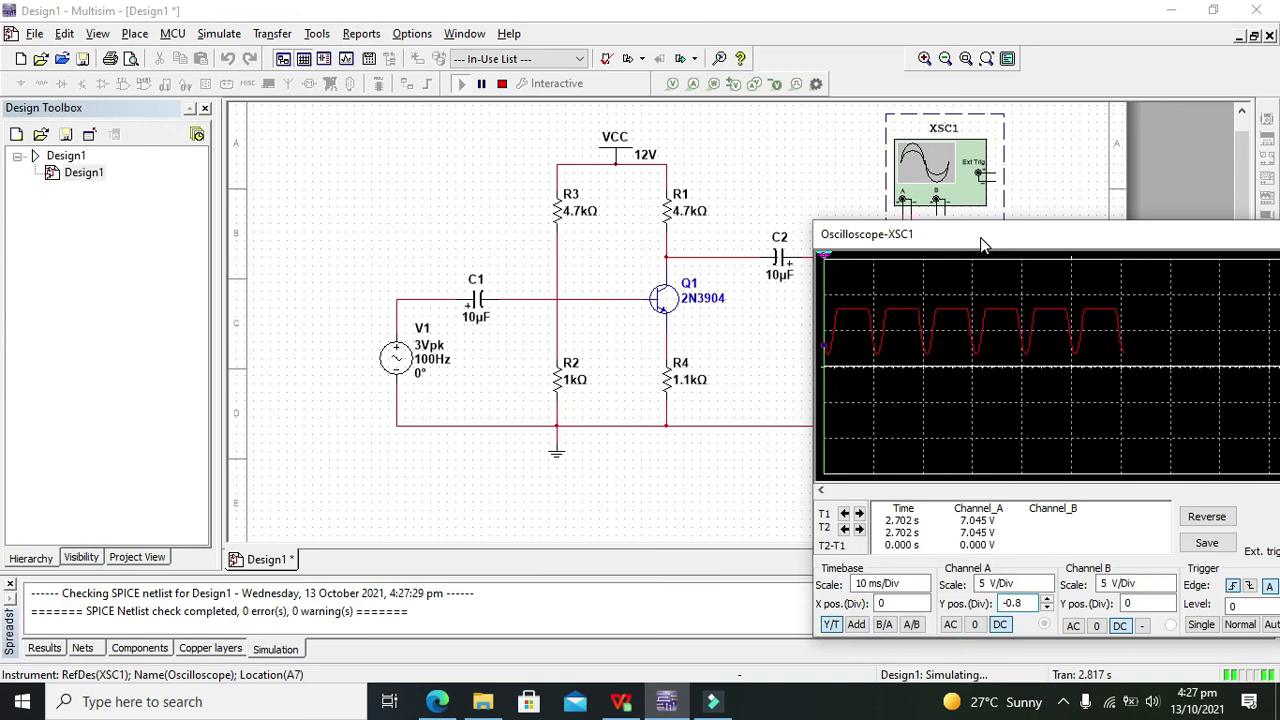
left_click_drag(981, 237, 979, 238)
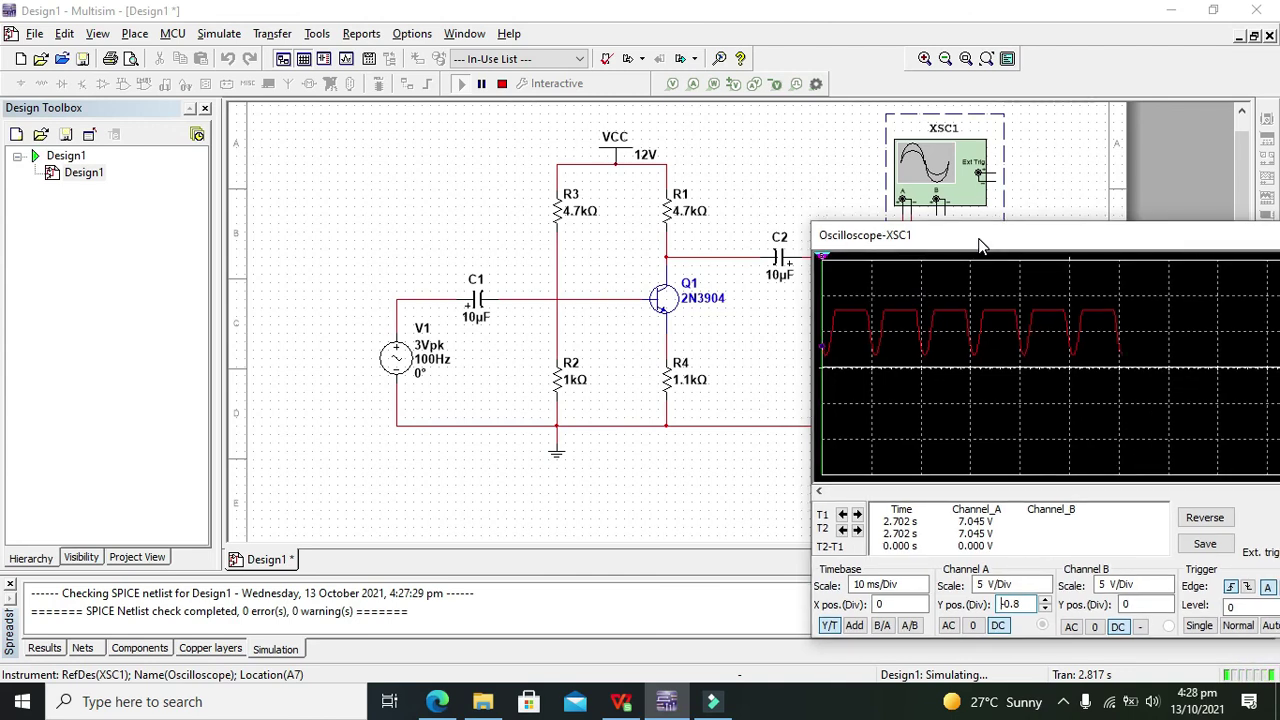
left_click_drag(980, 245, 983, 245)
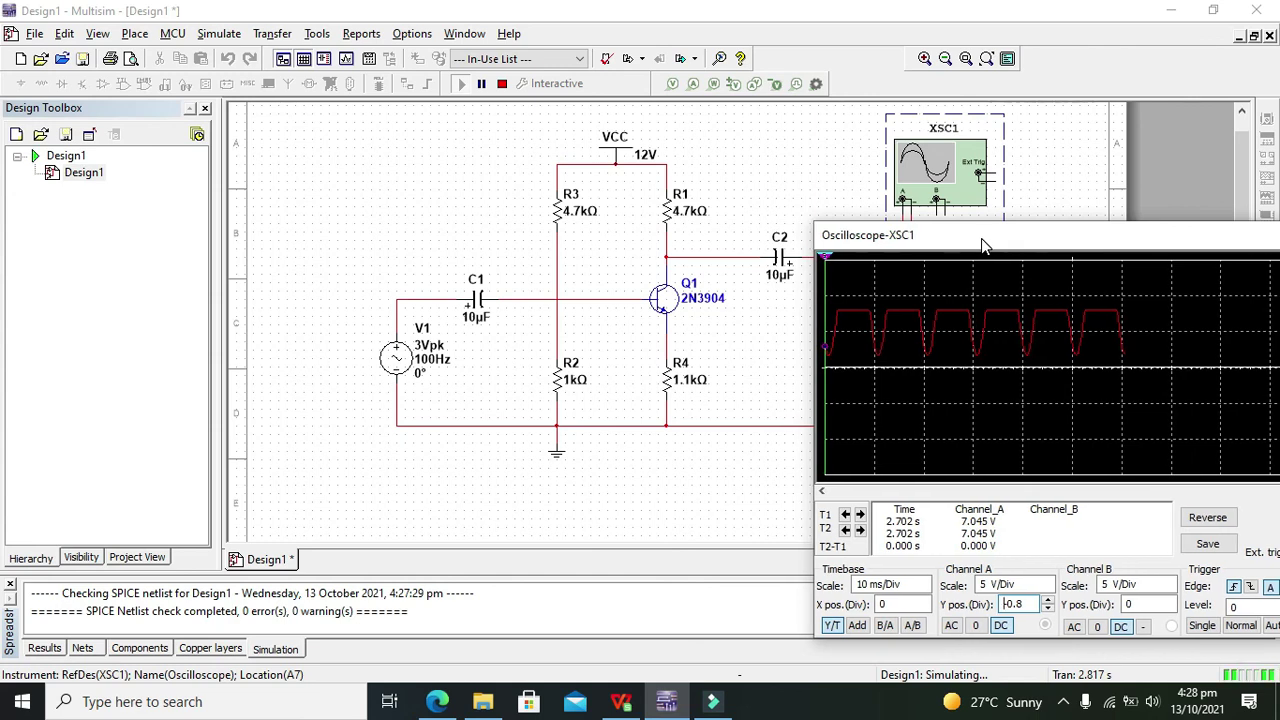
left_click_drag(981, 238, 1163, 255)
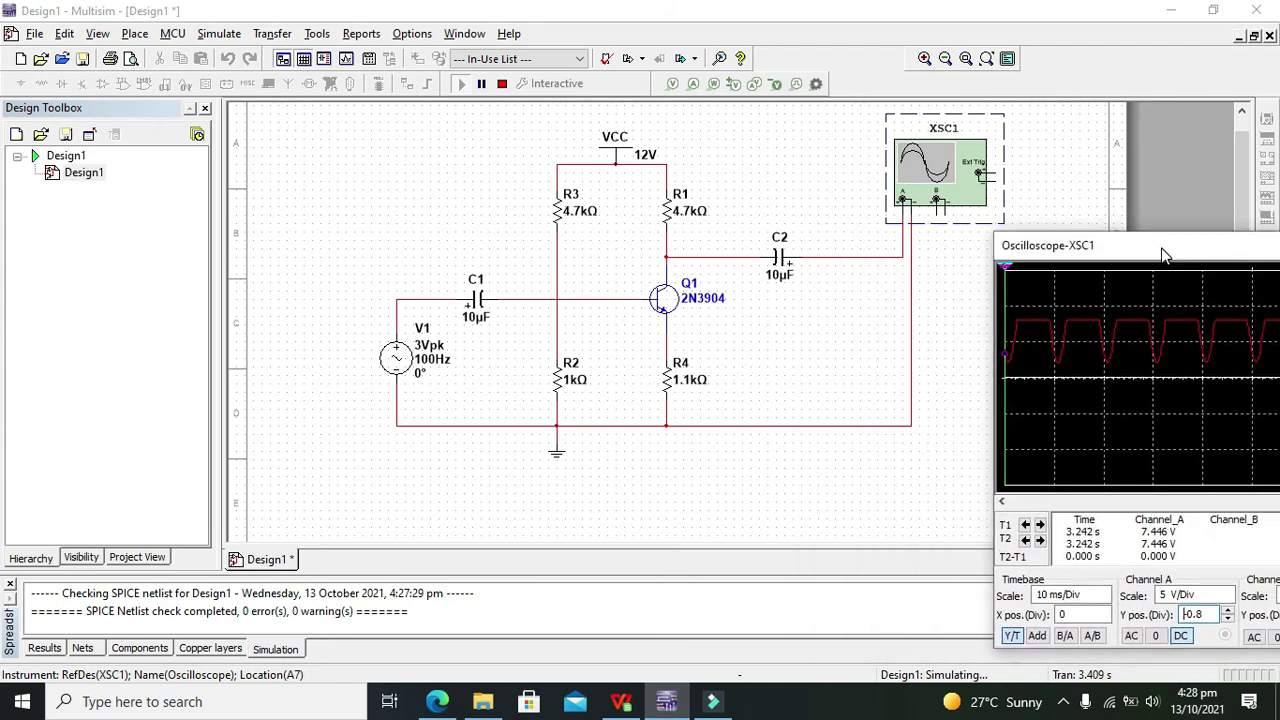